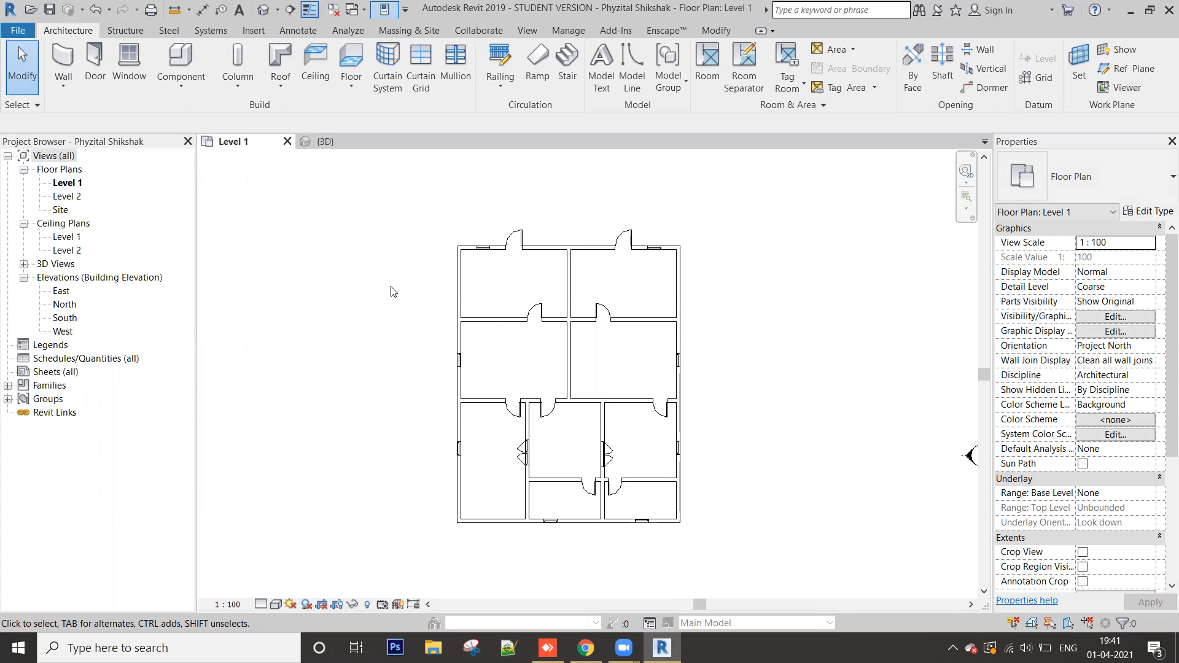
middle_click_drag(658, 299, 644, 296)
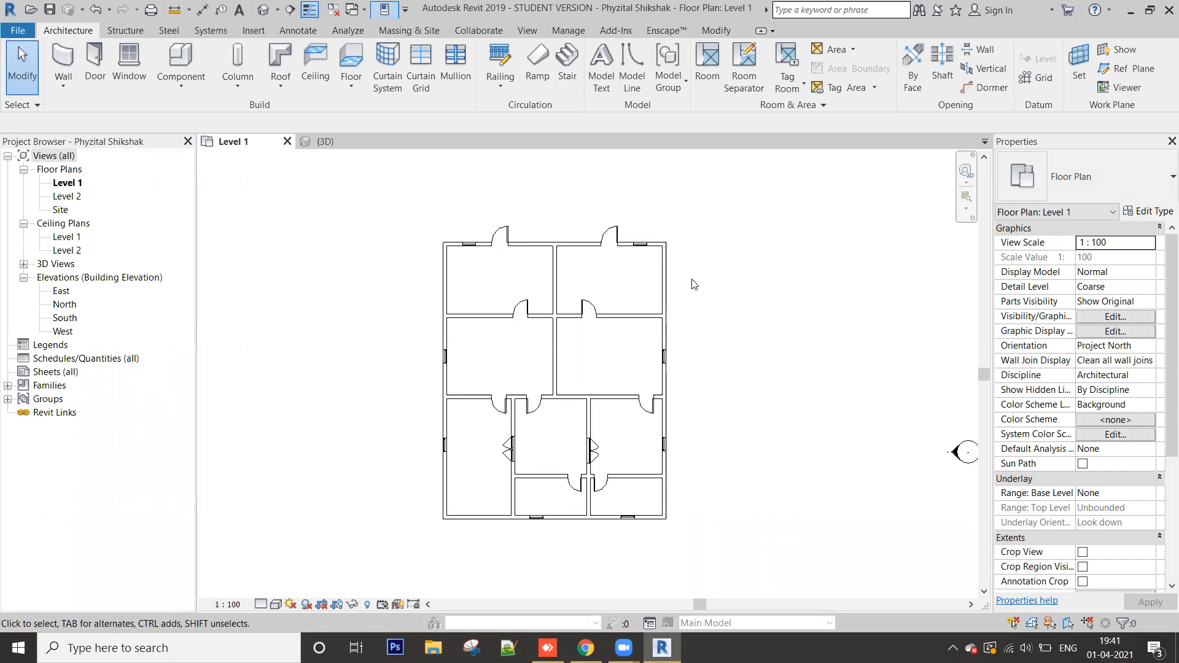
middle_click_drag(671, 283, 644, 275)
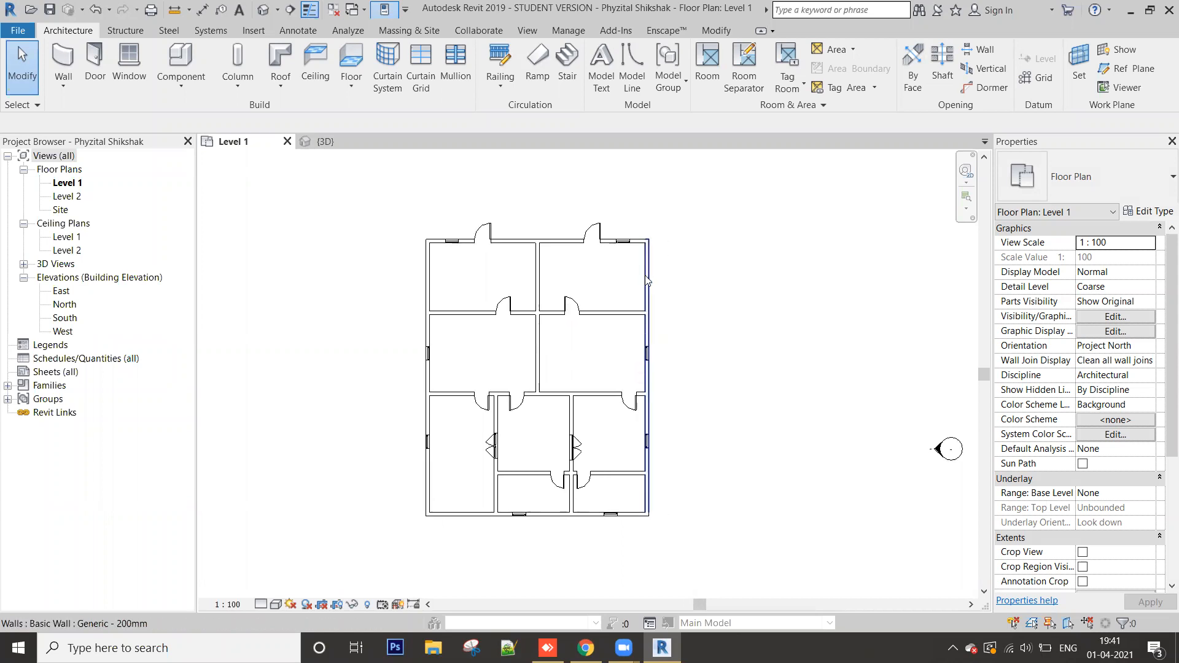
scroll(645, 275, "down", 1)
scroll(668, 270, "up", 1)
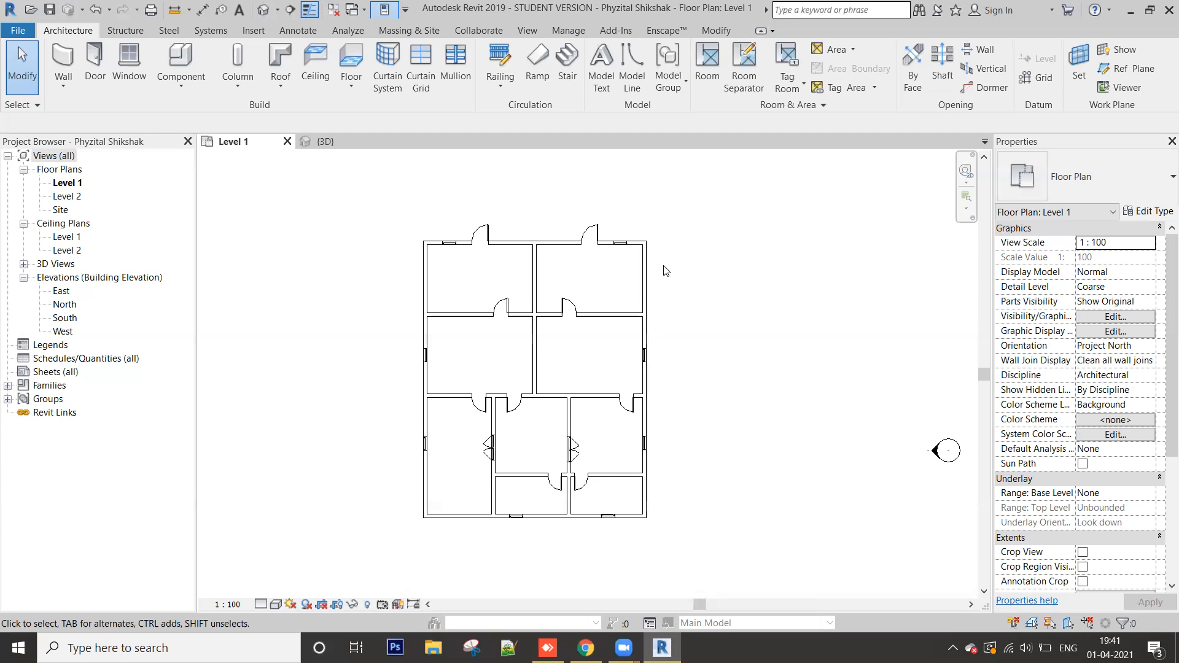
scroll(577, 264, "up", 2)
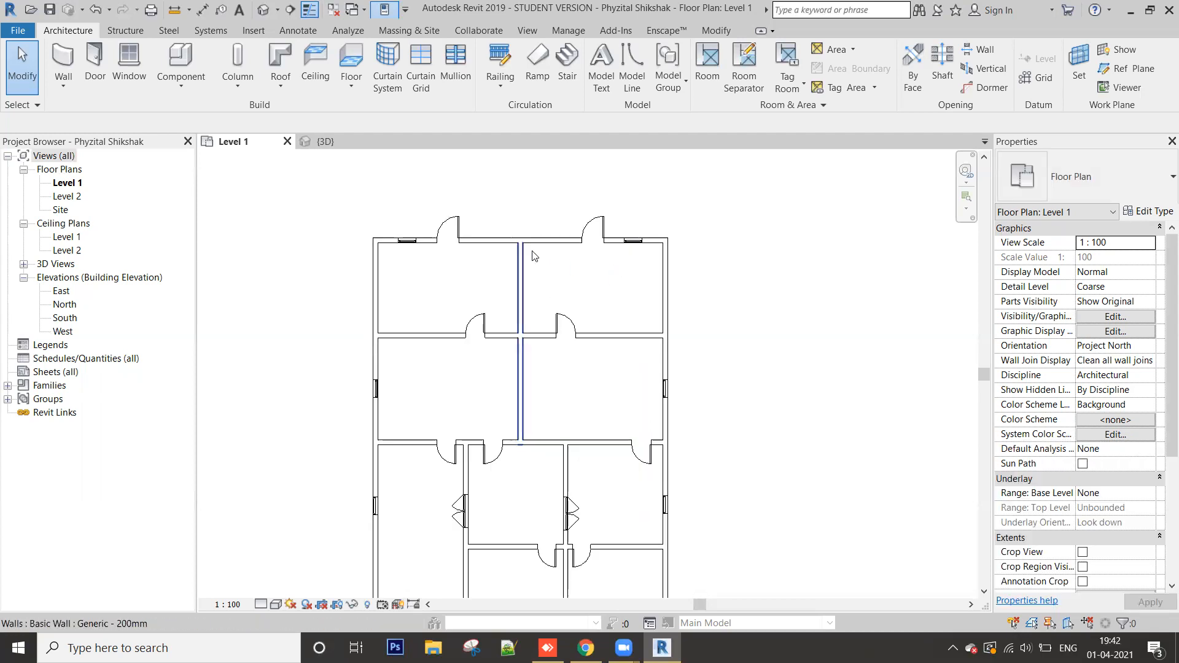
middle_click_drag(542, 282, 556, 231)
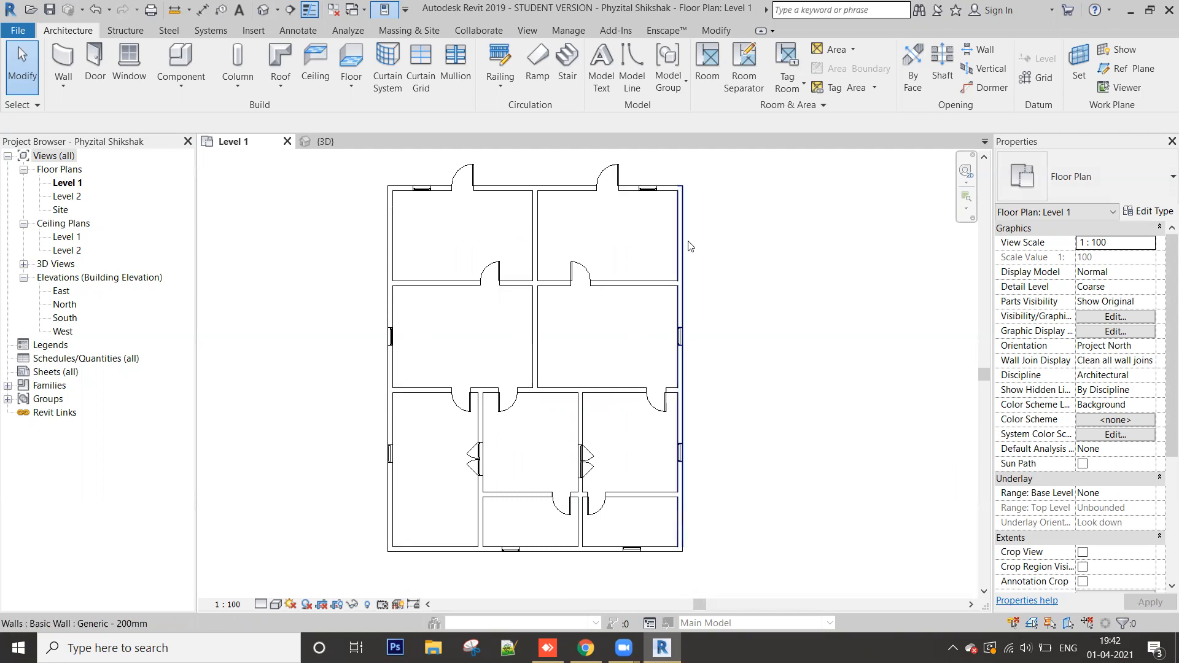
middle_click_drag(692, 258, 670, 266)
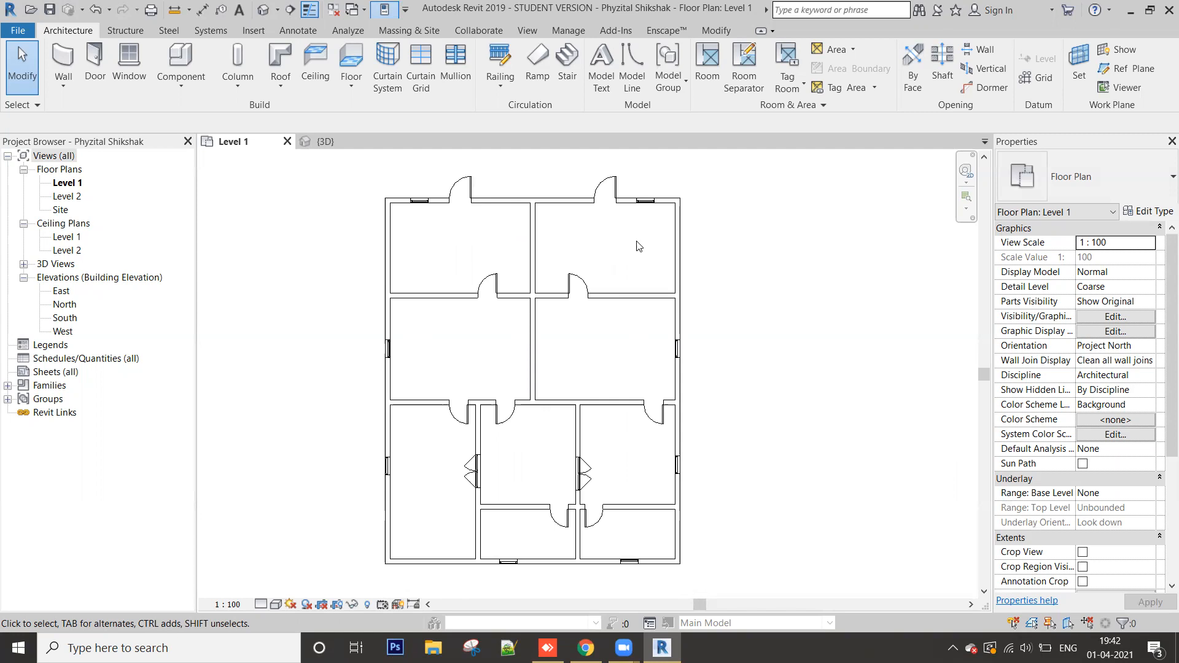
middle_click_drag(716, 244, 748, 244)
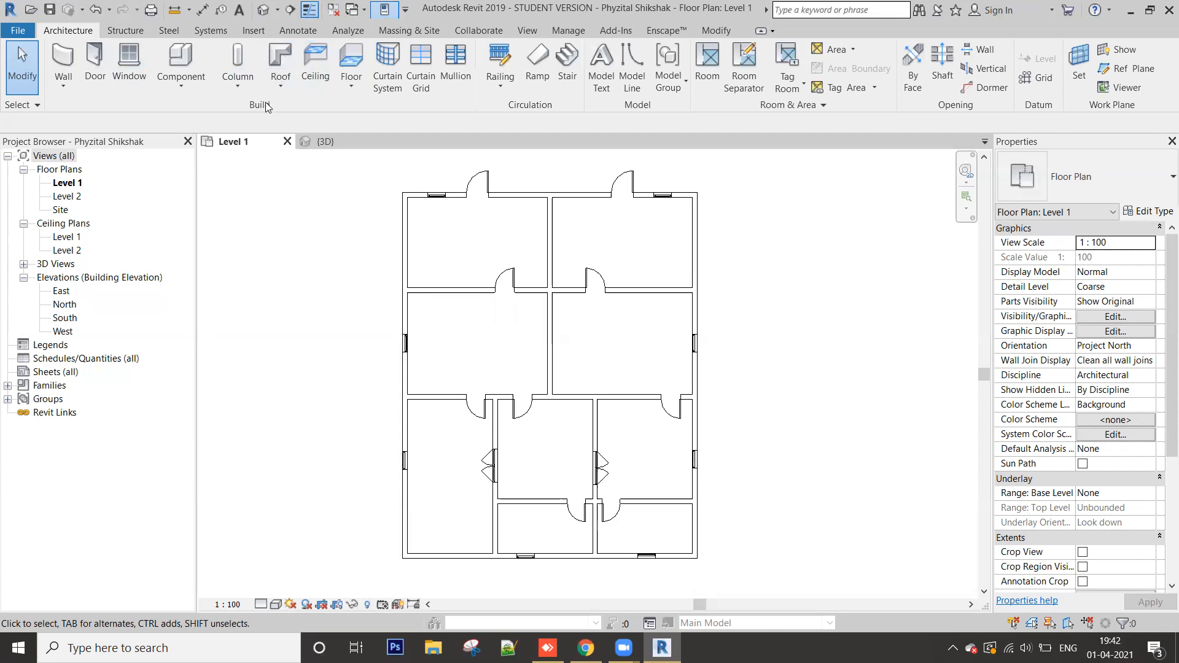
left_click(360, 90)
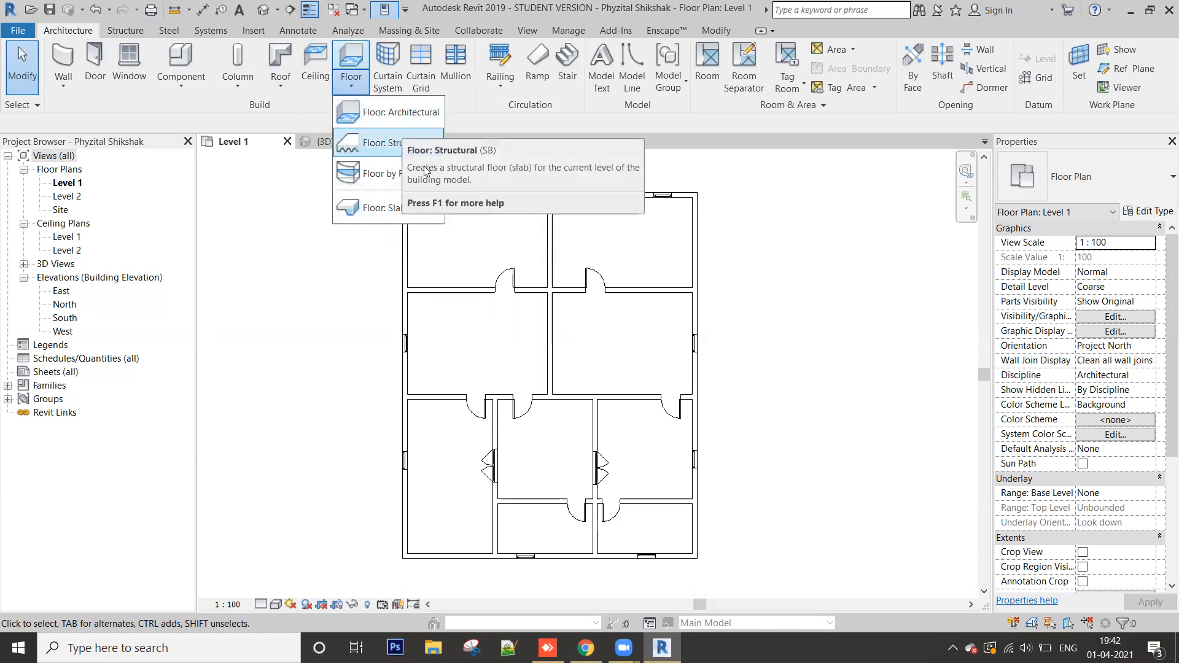
left_click(746, 230)
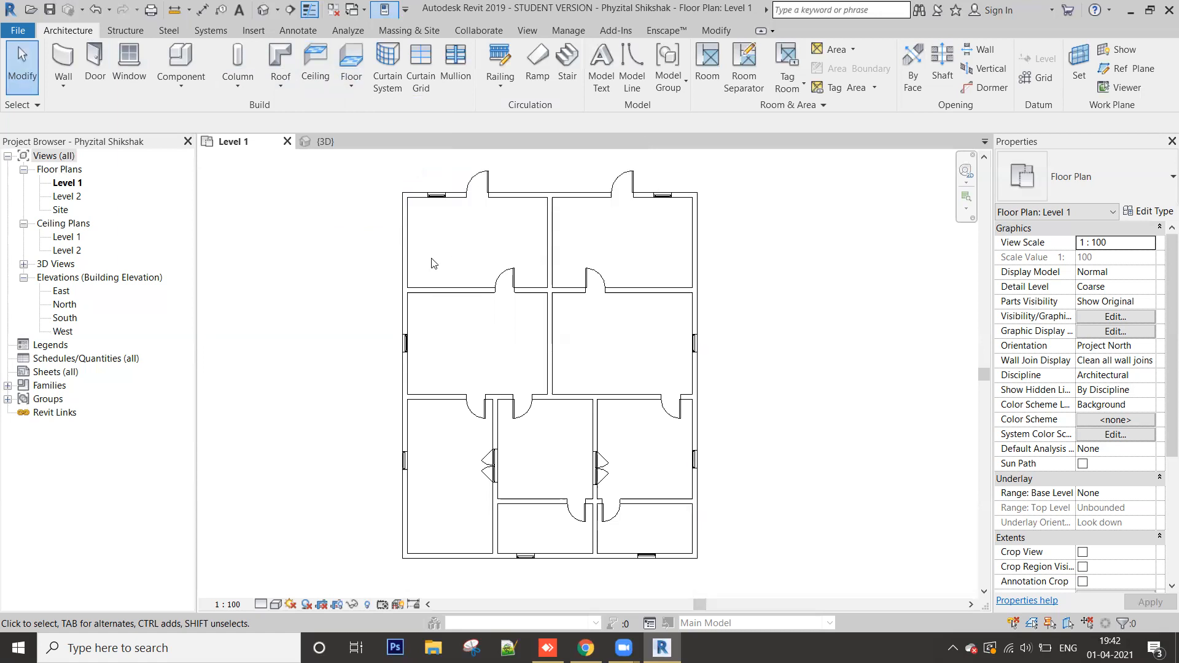
middle_click_drag(335, 235, 317, 232)
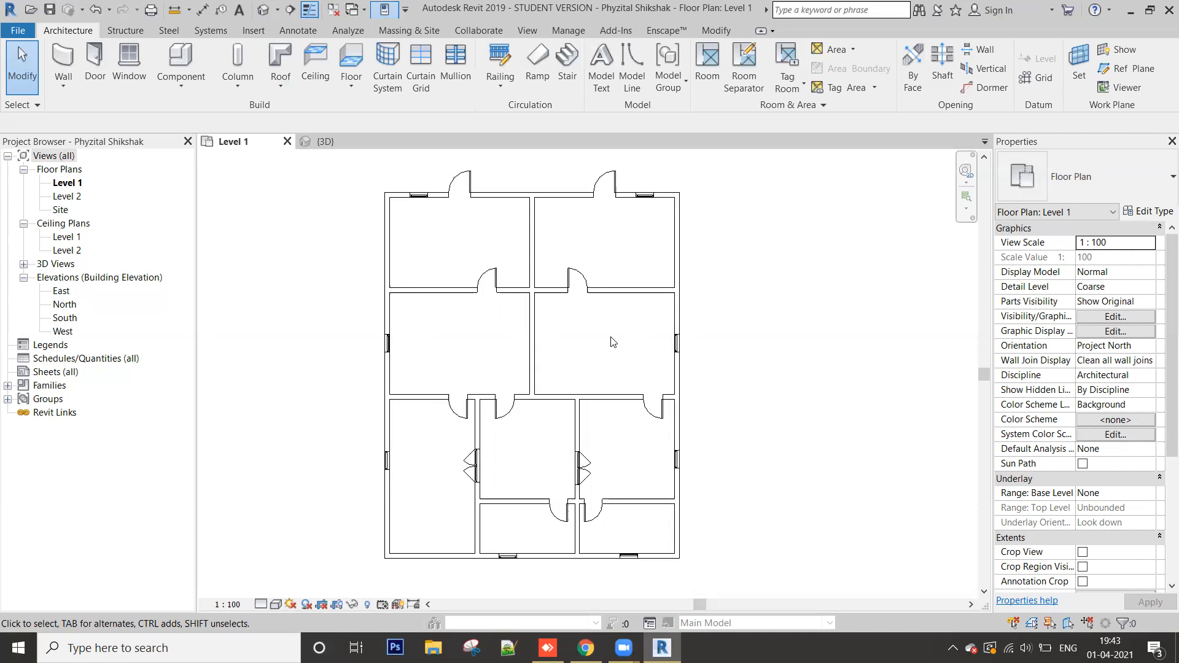
scroll(731, 279, "up", 2)
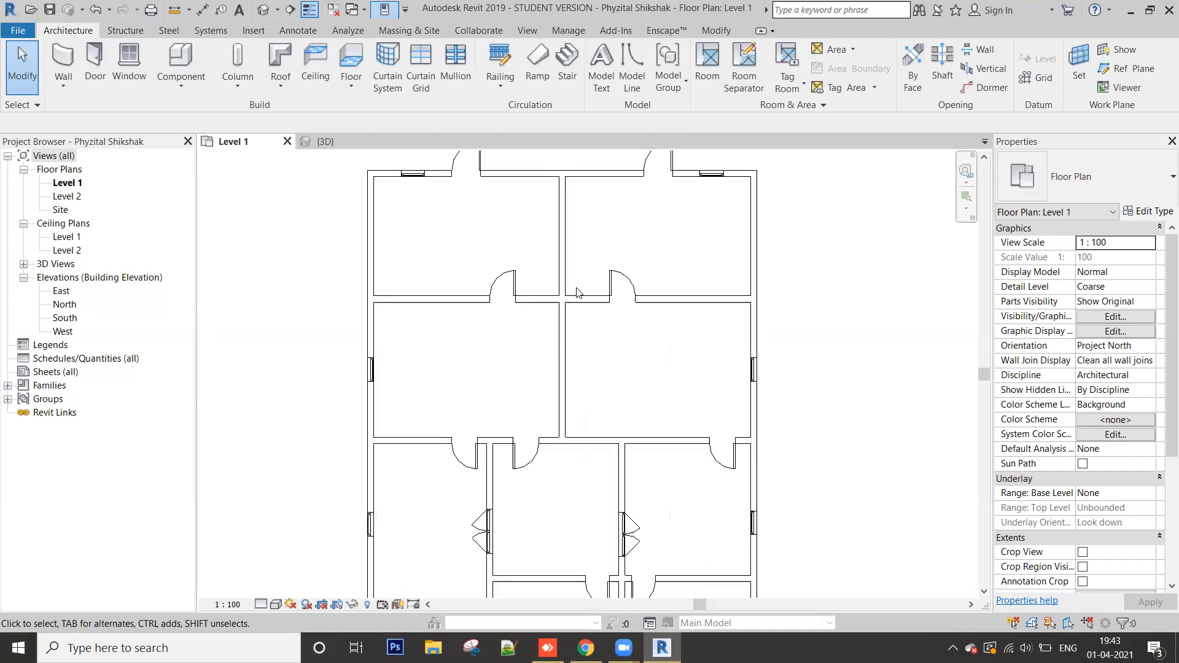
scroll(447, 276, "up", 2)
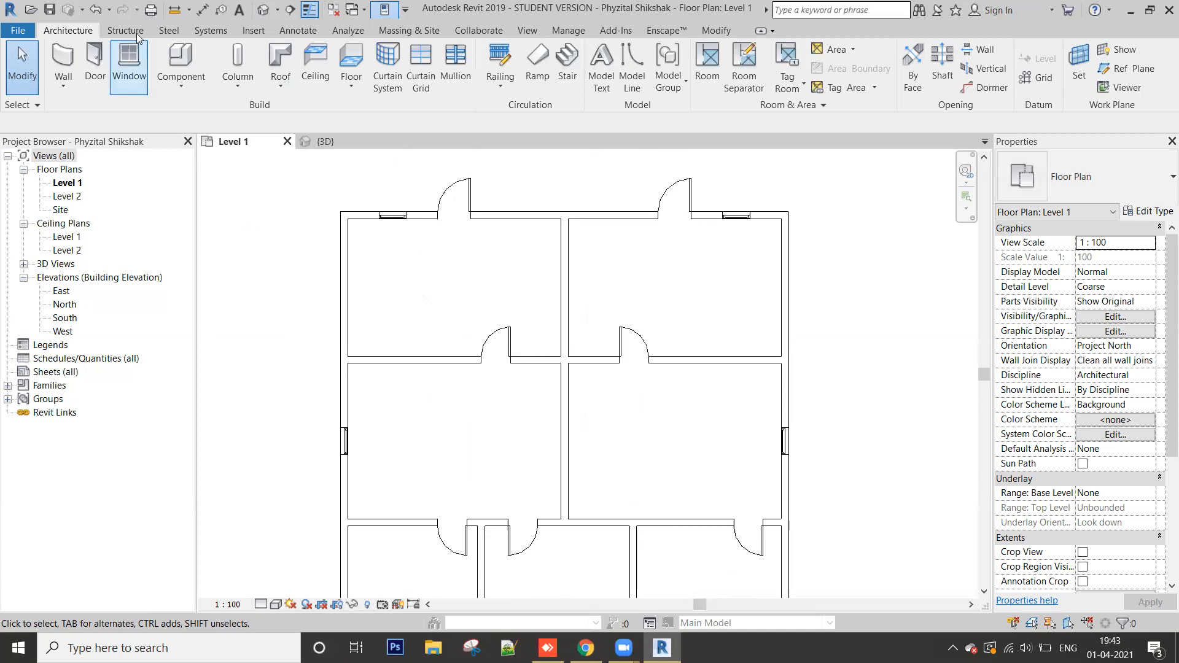
middle_click_drag(293, 275, 345, 248)
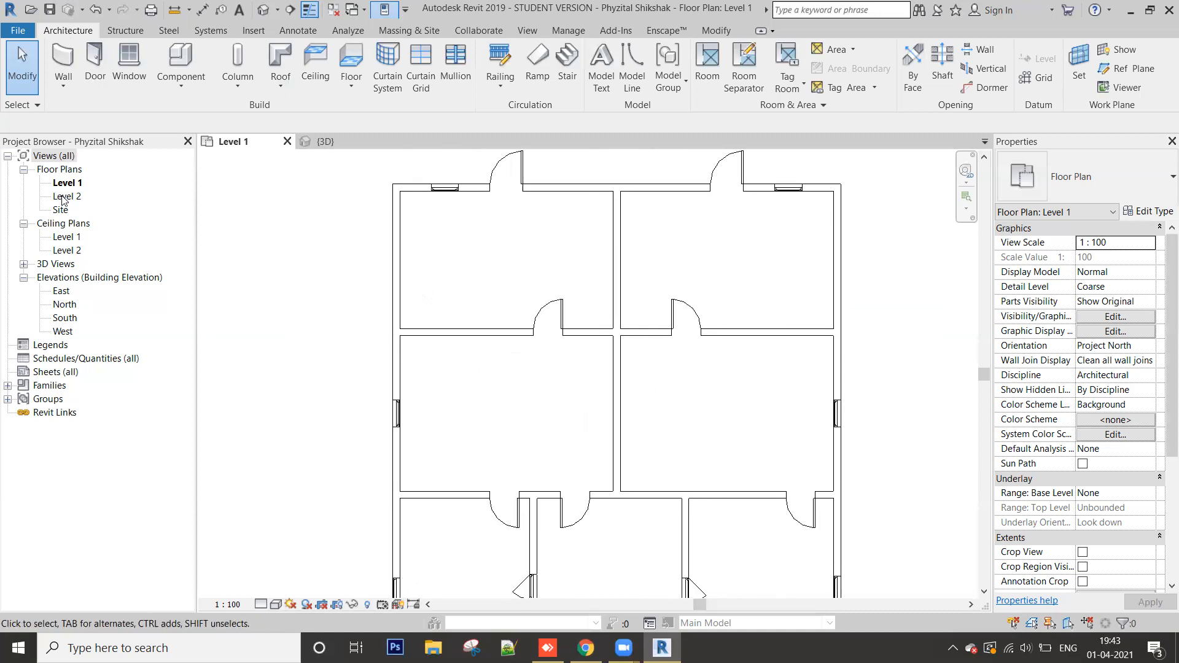
Step: Open the East elevation and examine the Level 1 and Level 2 lines relative to the building's walls
double_click(60, 293)
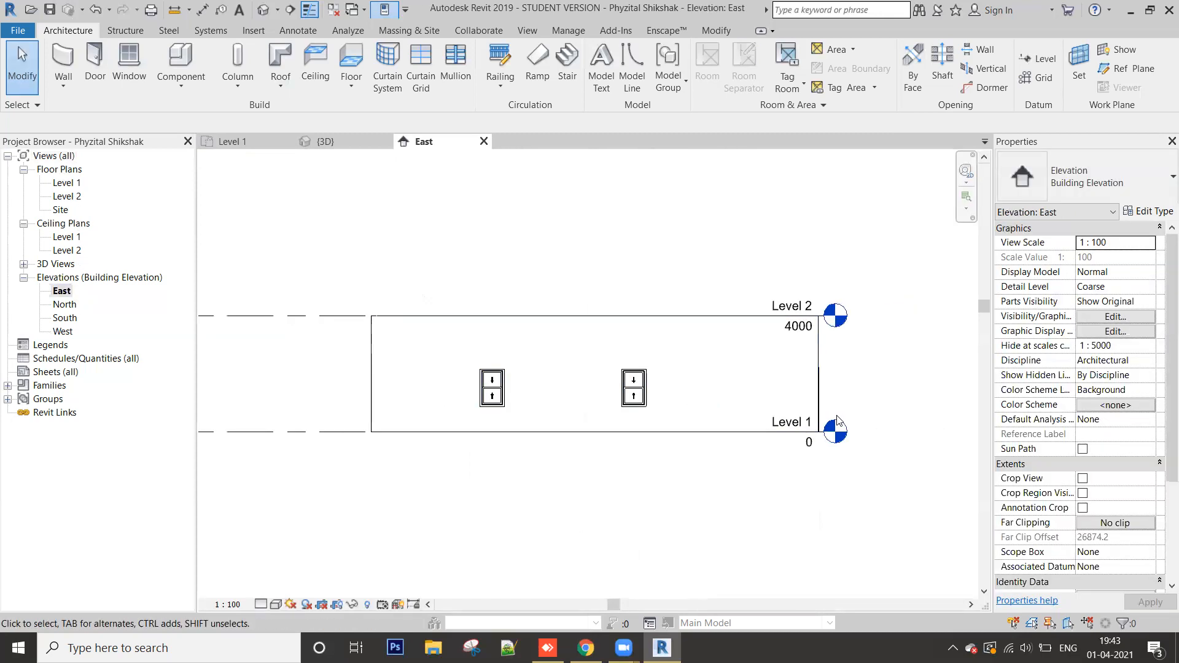
left_click(331, 433)
middle_click_drag(424, 444, 478, 435)
scroll(429, 435, "down", 1)
key("Escape")
left_click(433, 436)
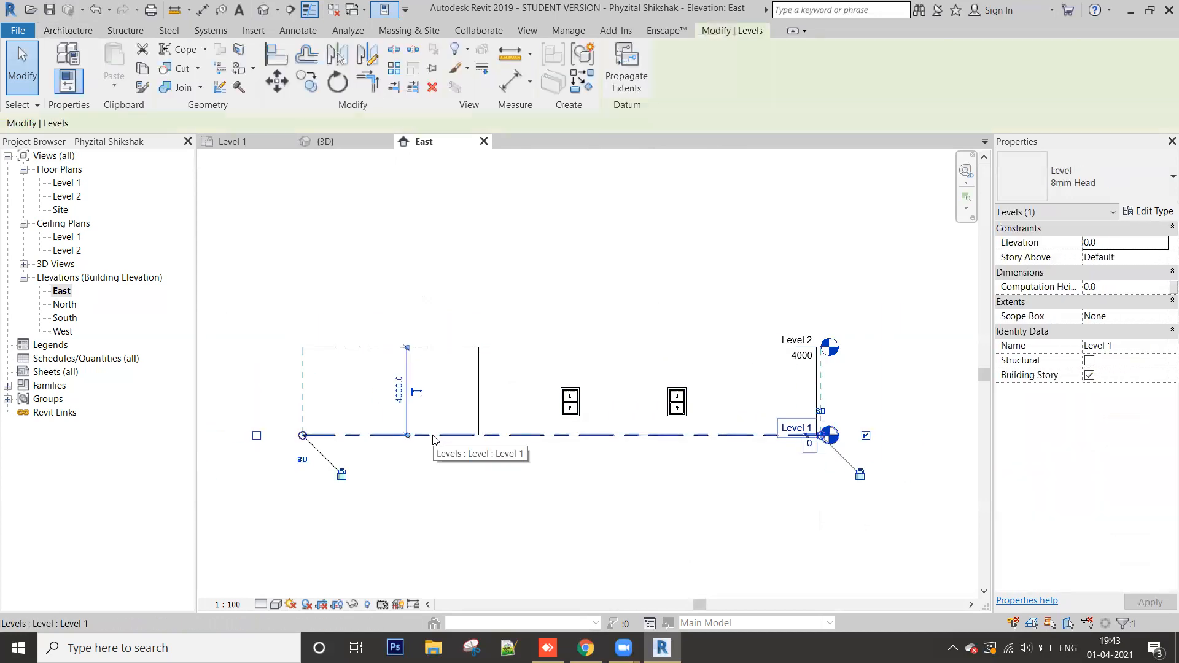
left_click(438, 348)
key("Escape")
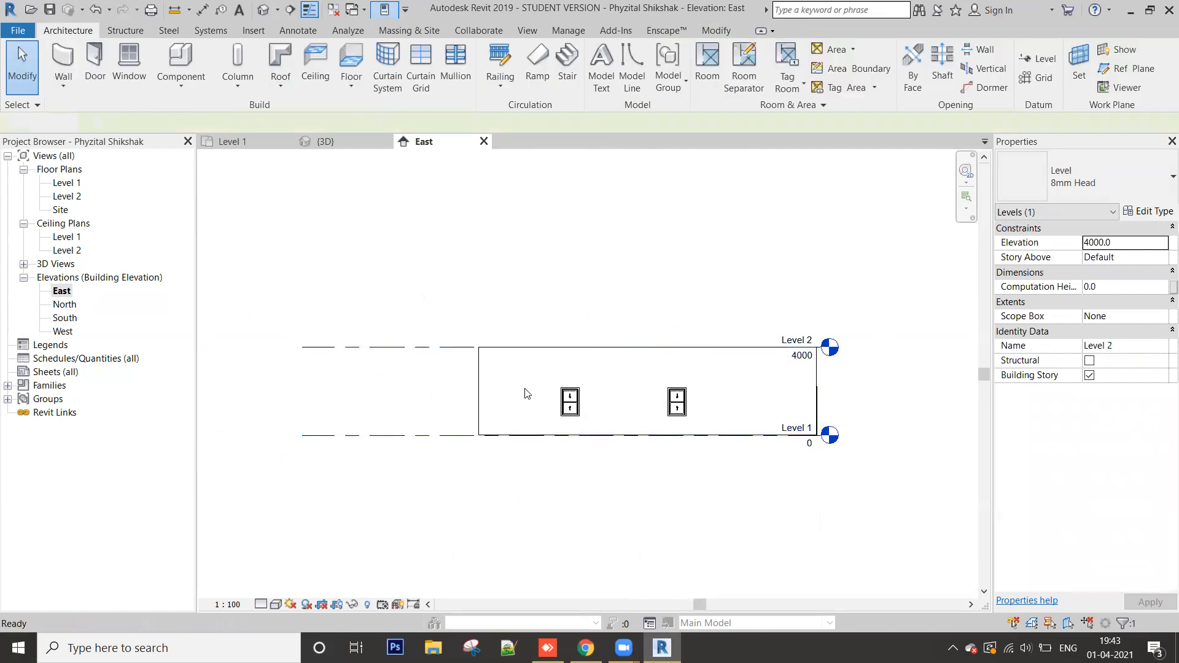
scroll(660, 451, "up", 1)
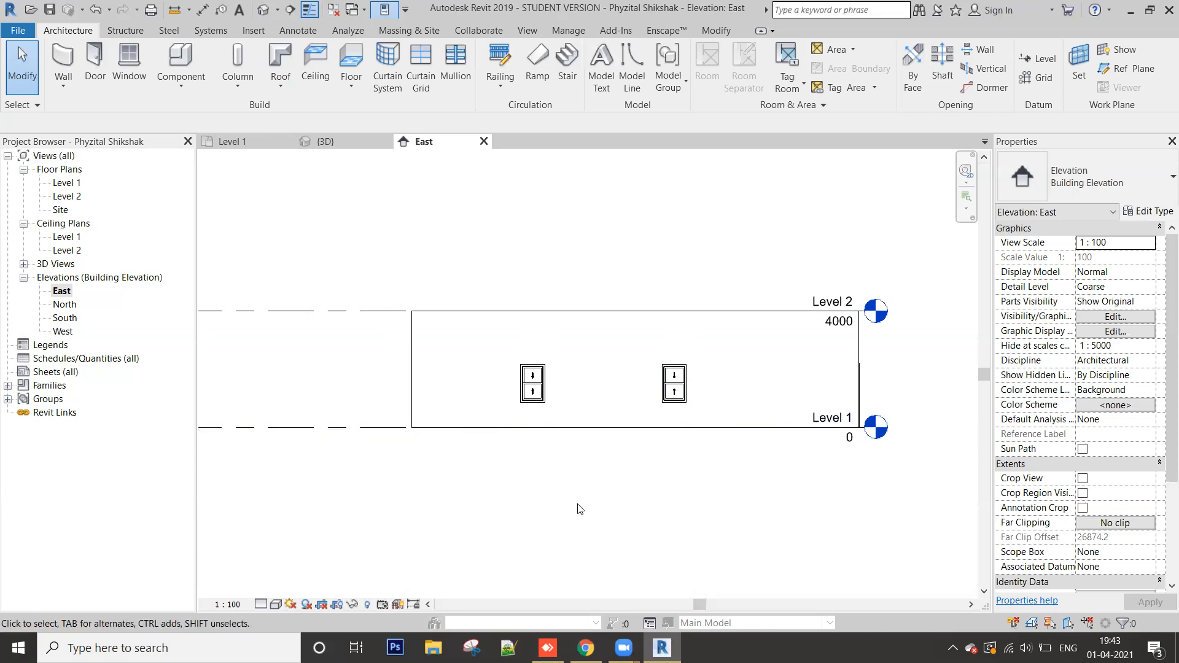
middle_click_drag(416, 466, 454, 470)
scroll(405, 457, "down", 3)
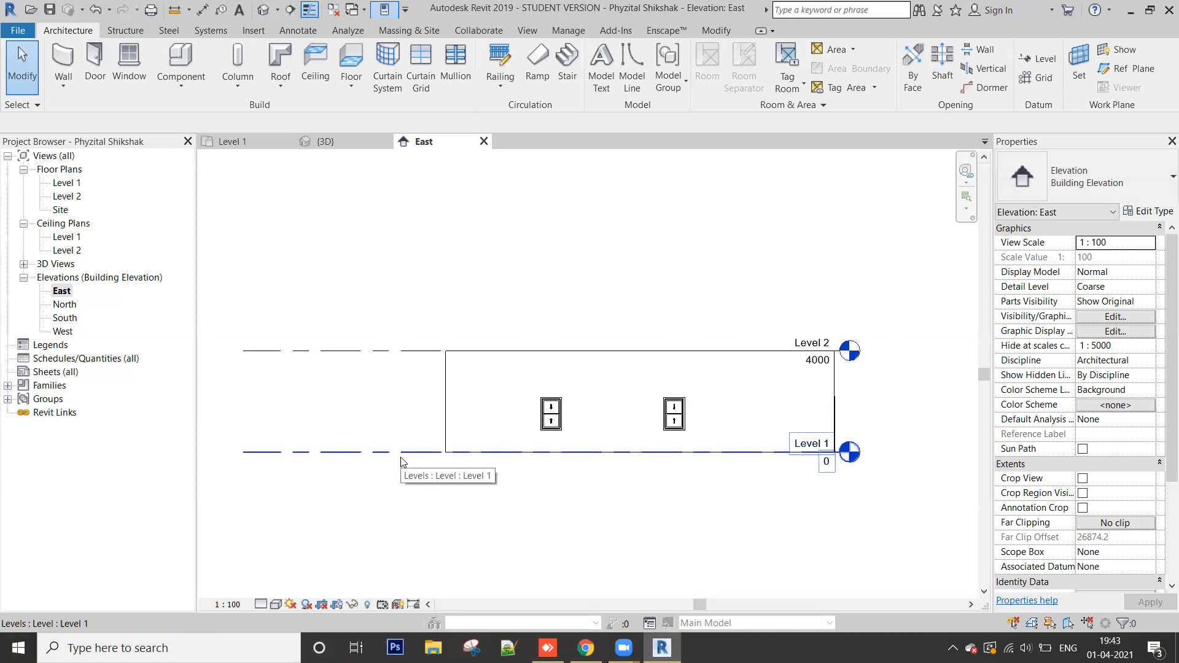
Step: Return to the Level 1 floor plan and start an architectural floor of type Generic 150mm
double_click(67, 183)
scroll(447, 344, "down", 4)
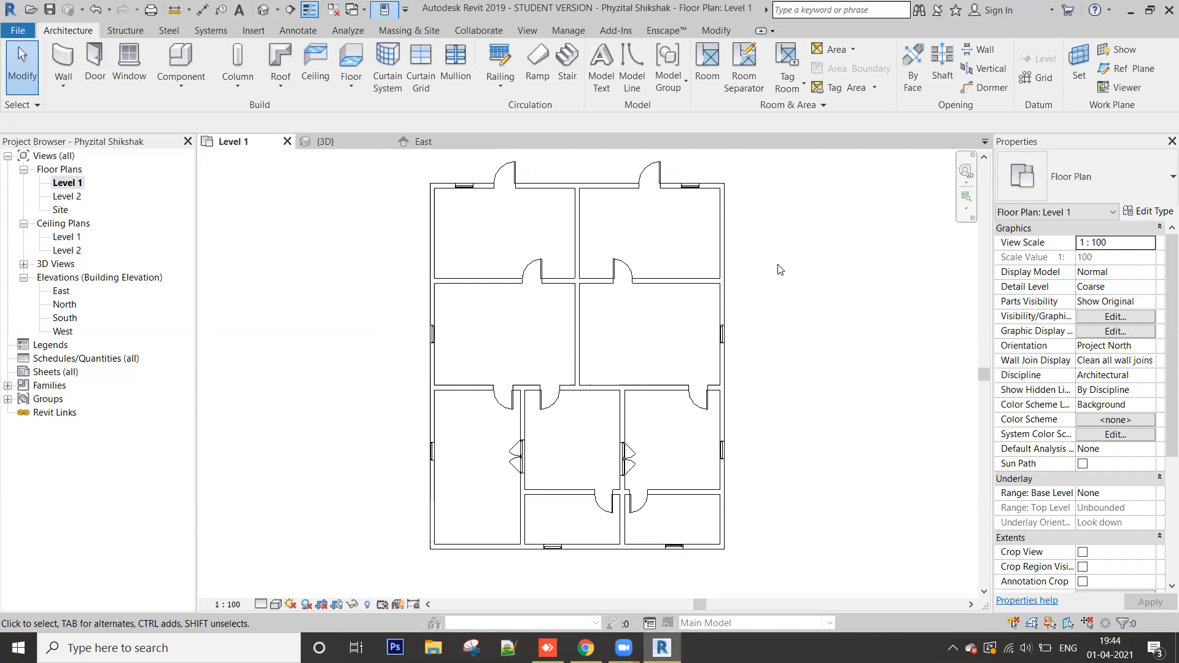
middle_click_drag(779, 270, 769, 272)
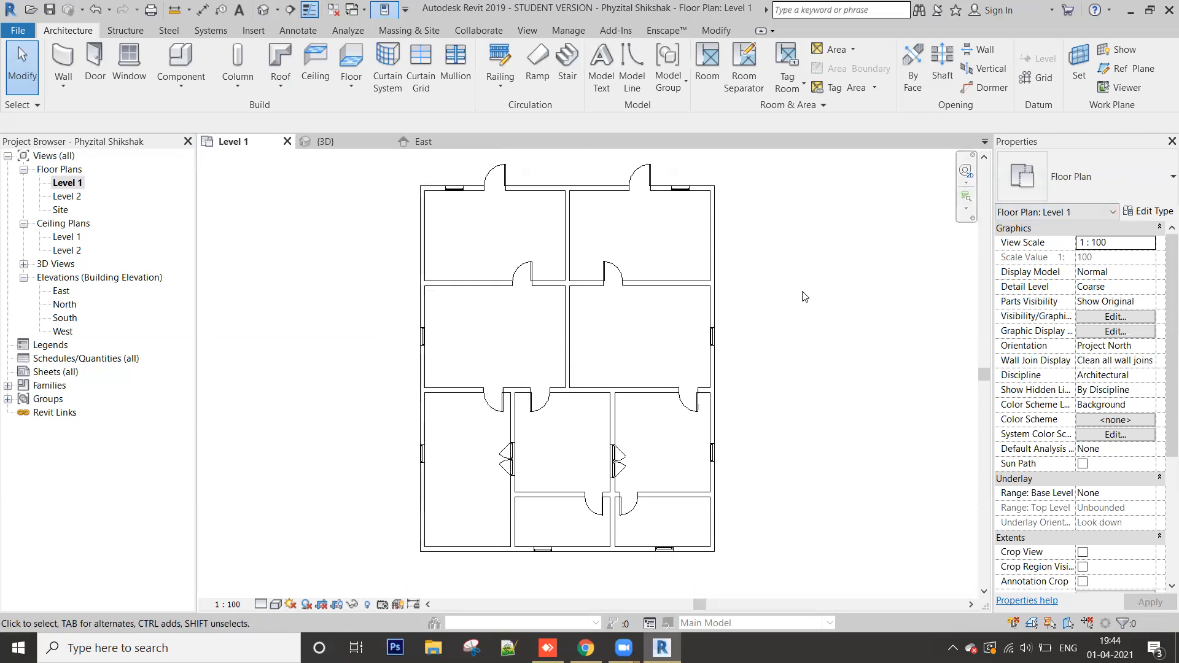
scroll(643, 320, "down", 4)
scroll(642, 322, "up", 3)
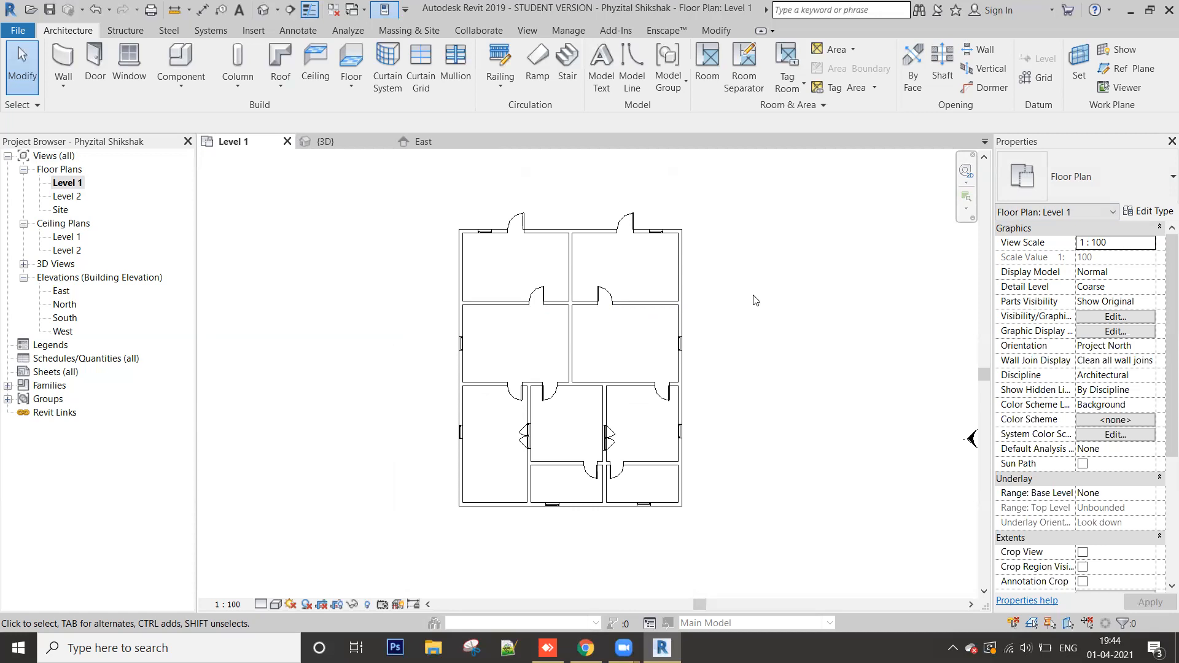
scroll(349, 299, "up", 1)
middle_click_drag(347, 300, 315, 300)
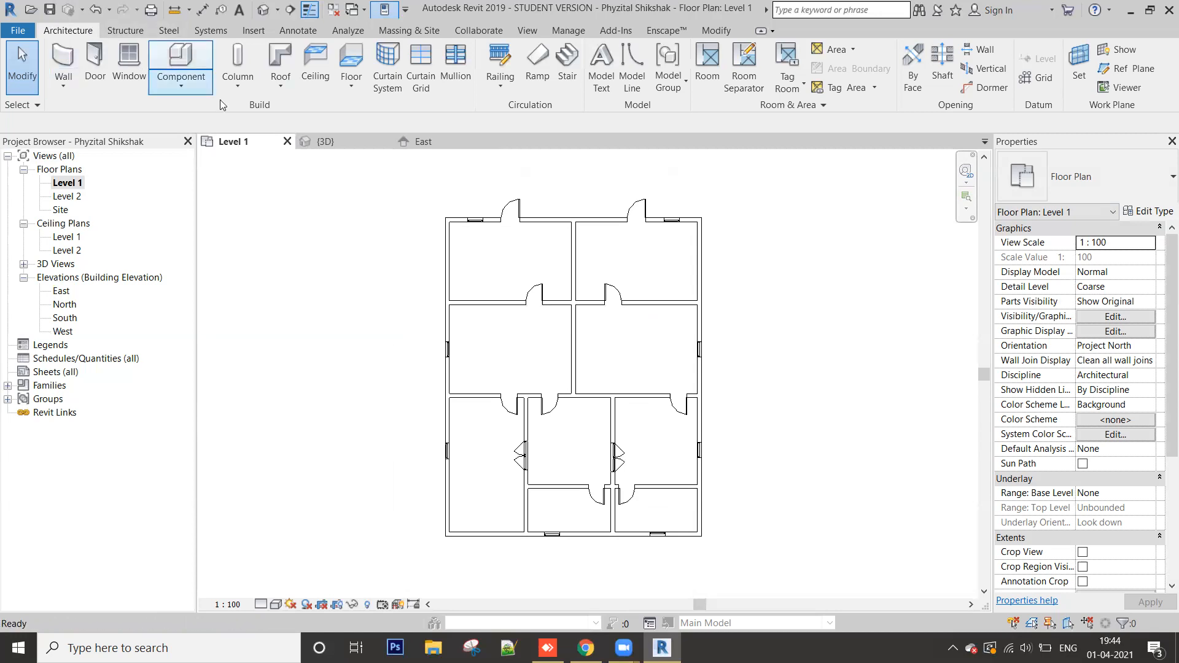
left_click(353, 88)
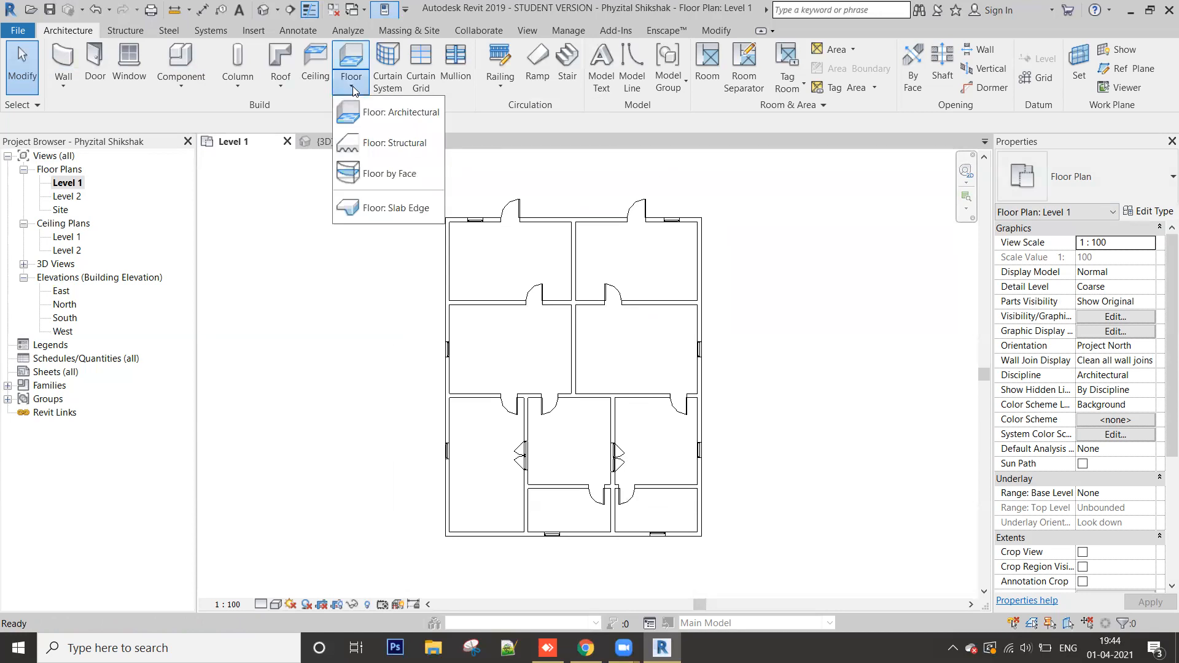
left_click(380, 117)
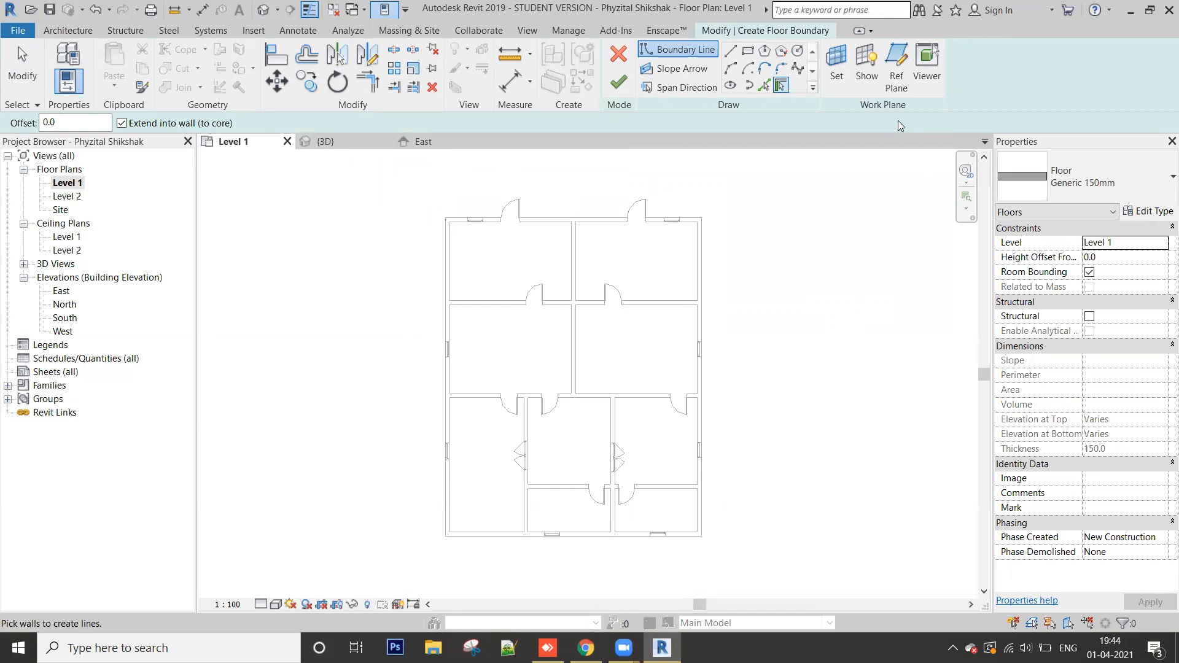
middle_click_drag(564, 274, 539, 262)
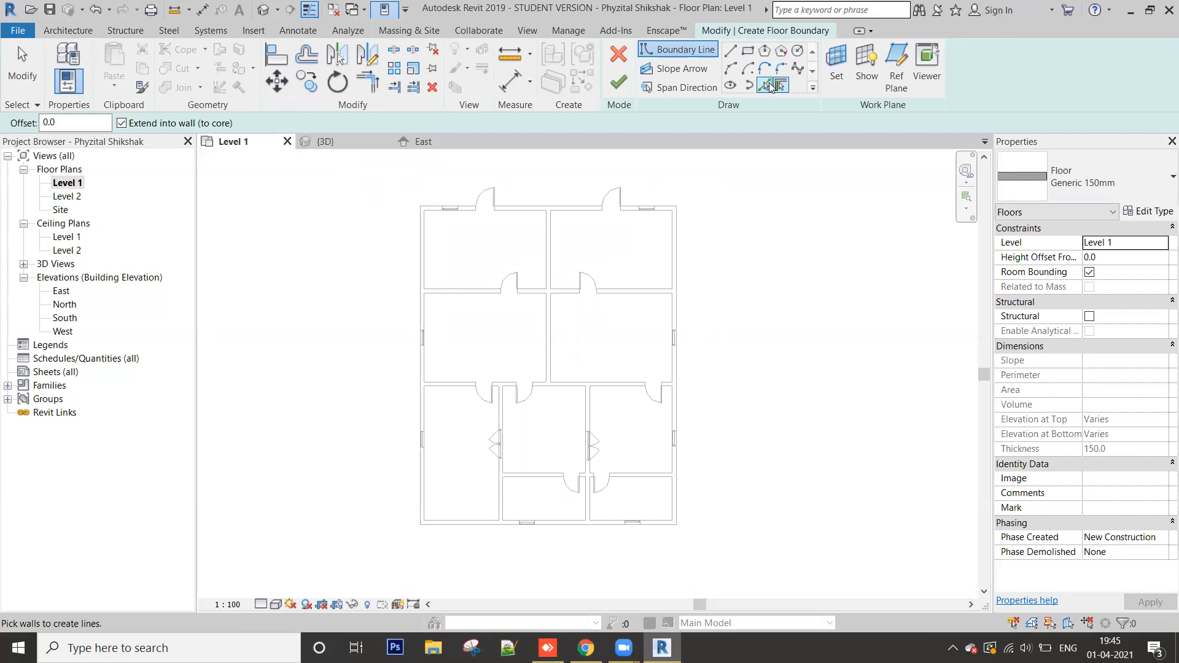
scroll(655, 280, "up", 2)
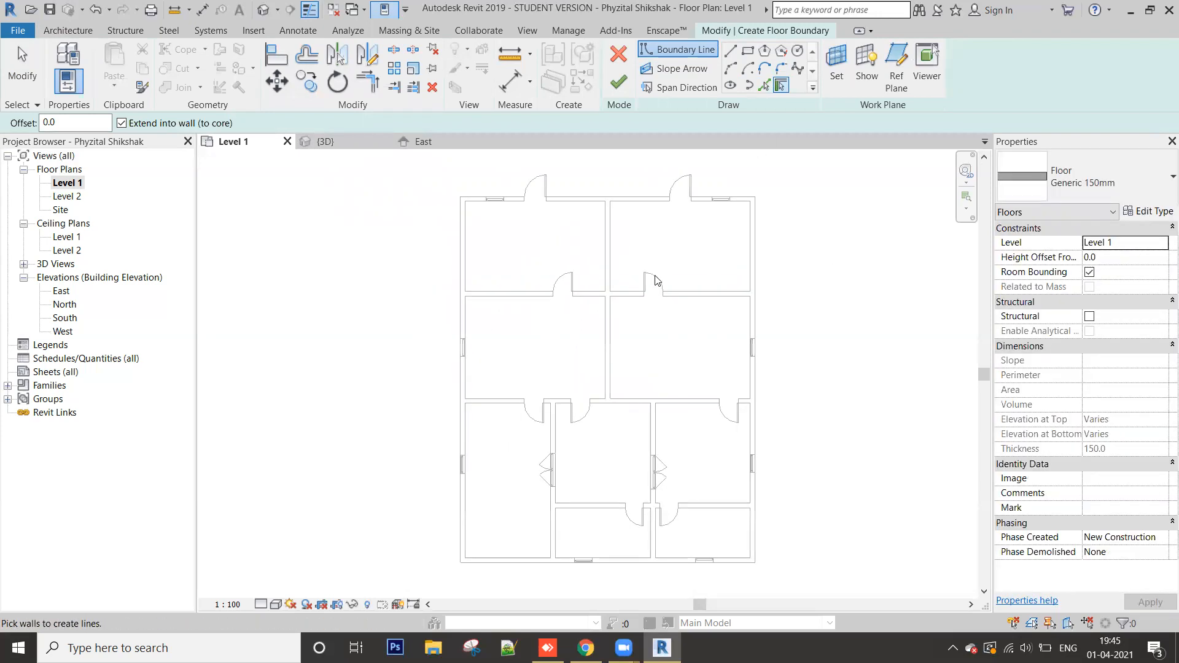
scroll(584, 264, "down", 1)
key("Escape")
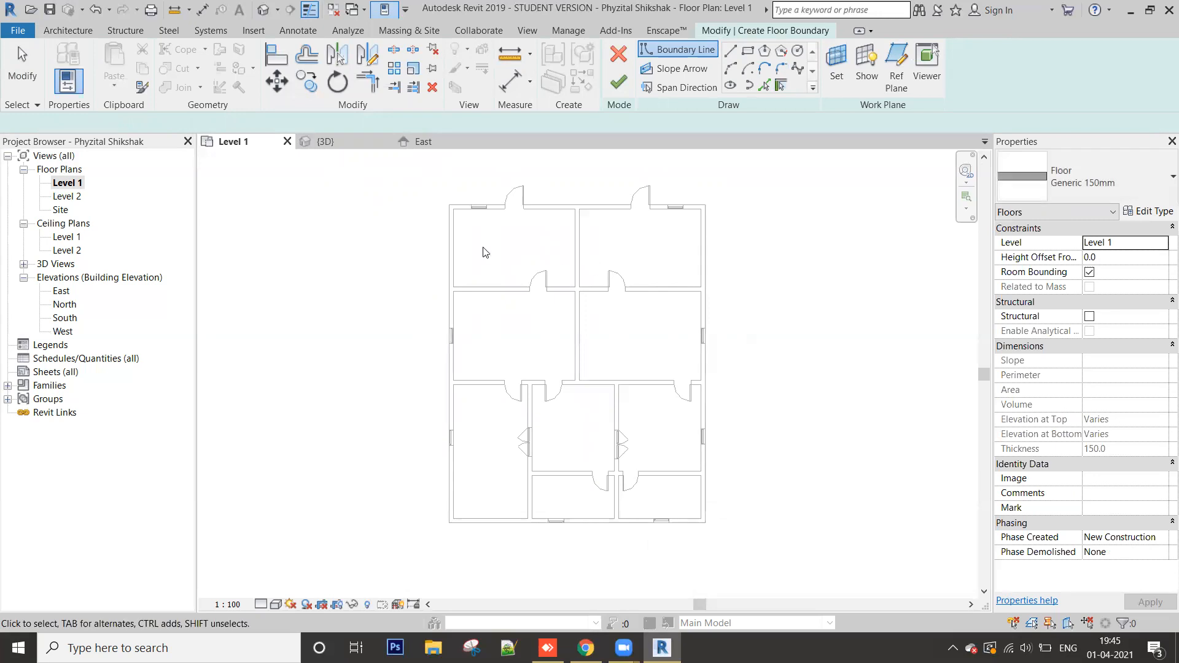
key("Escape")
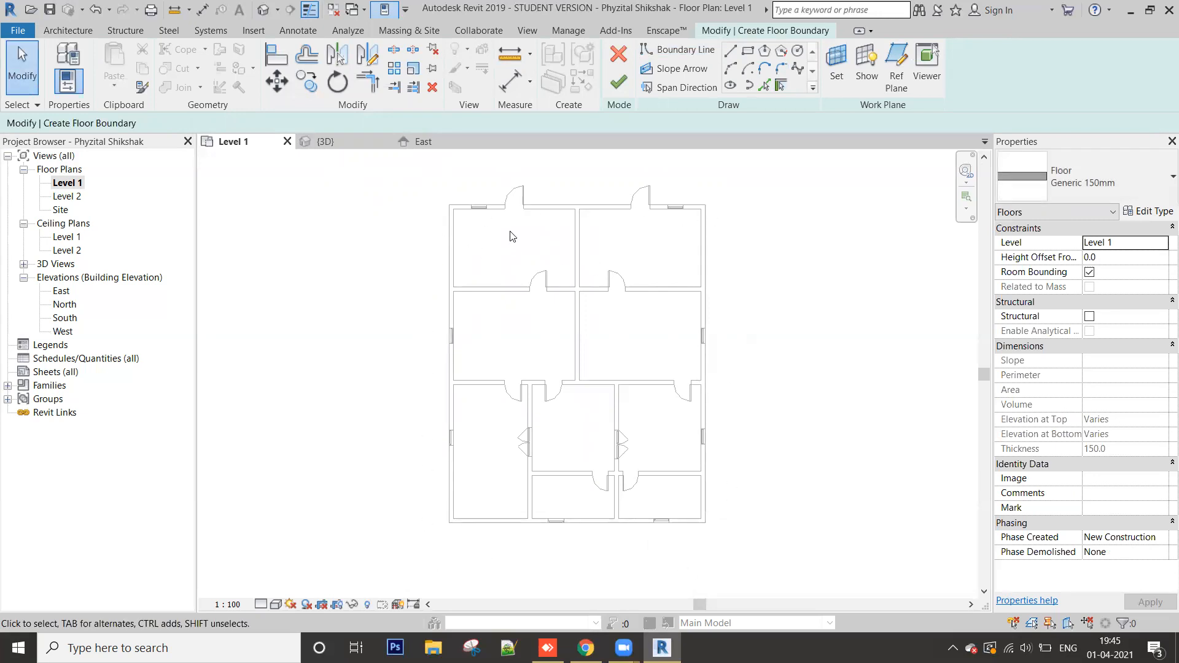
middle_click_drag(753, 185, 751, 194)
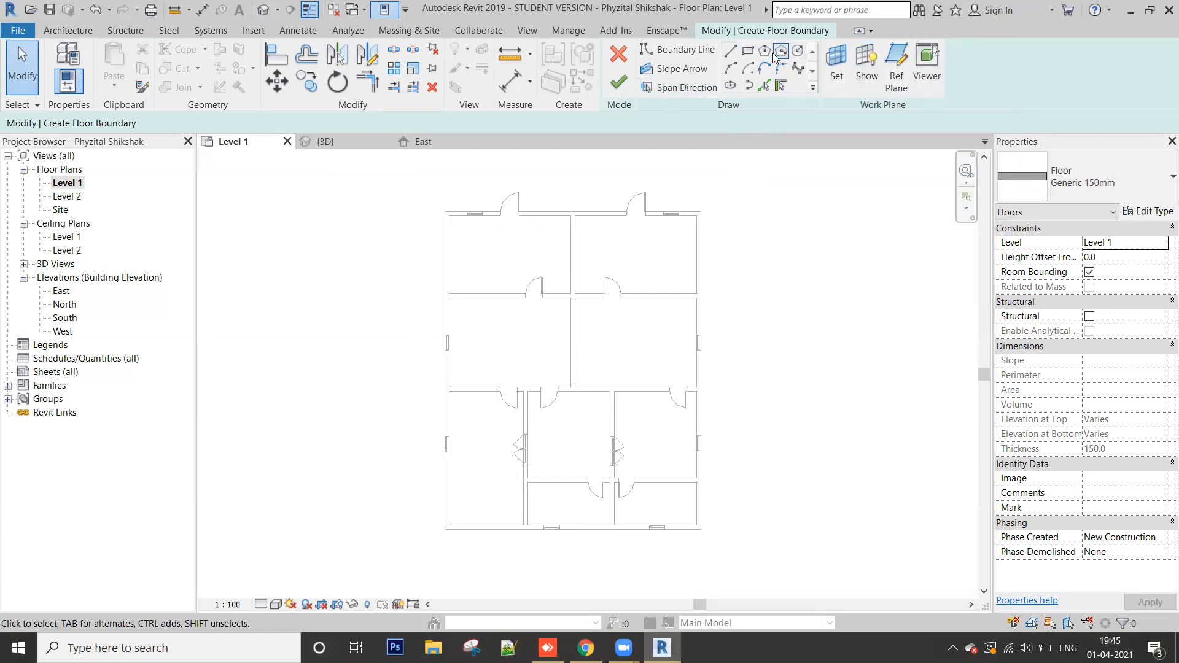
Step: Draw a straight 12400 mm floor boundary line along the outer face of the north exterior wall, from its west corner to its east corner
left_click(731, 52)
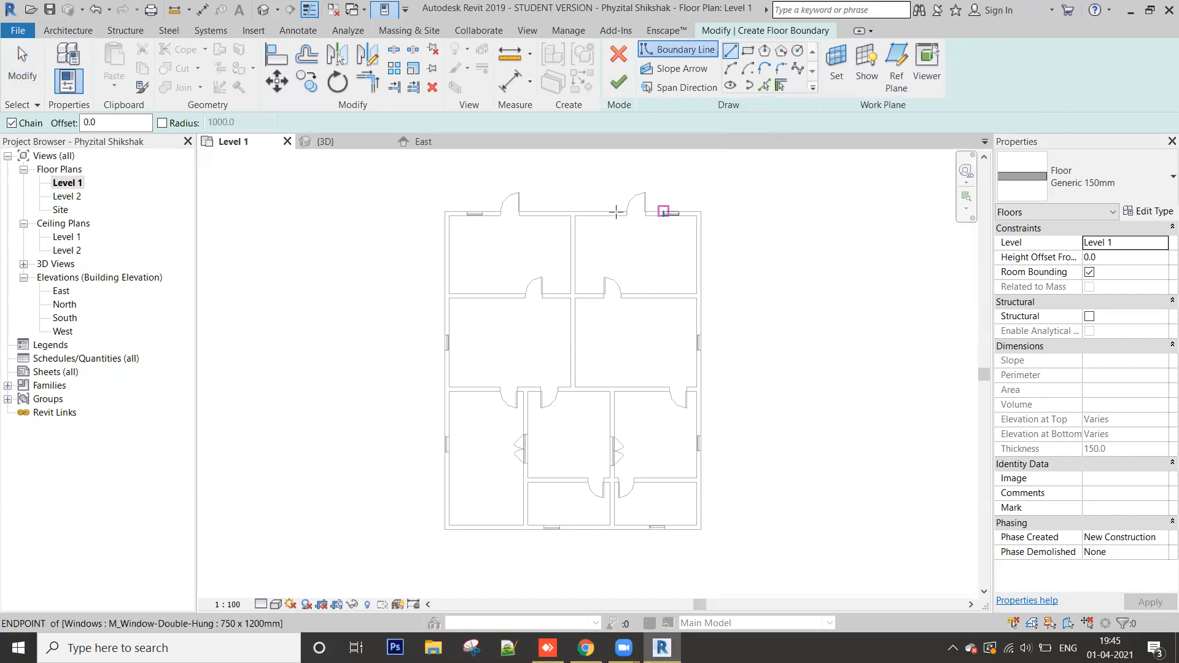
scroll(488, 215, "up", 2)
middle_click_drag(518, 245, 416, 301)
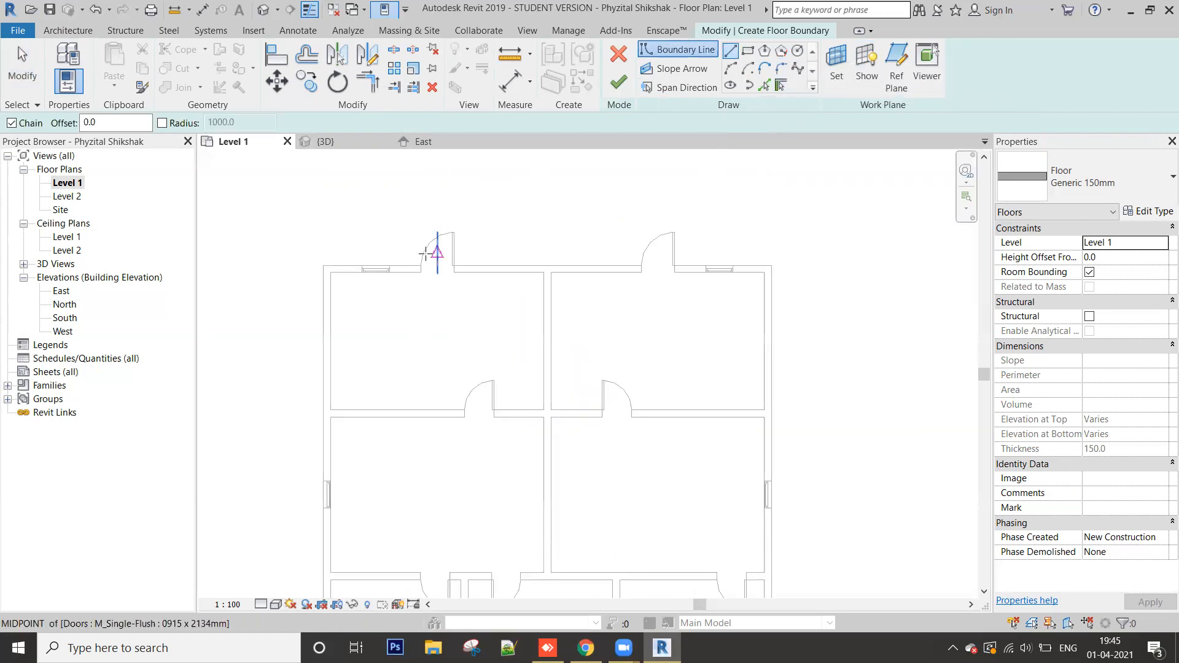
scroll(311, 261, "up", 2)
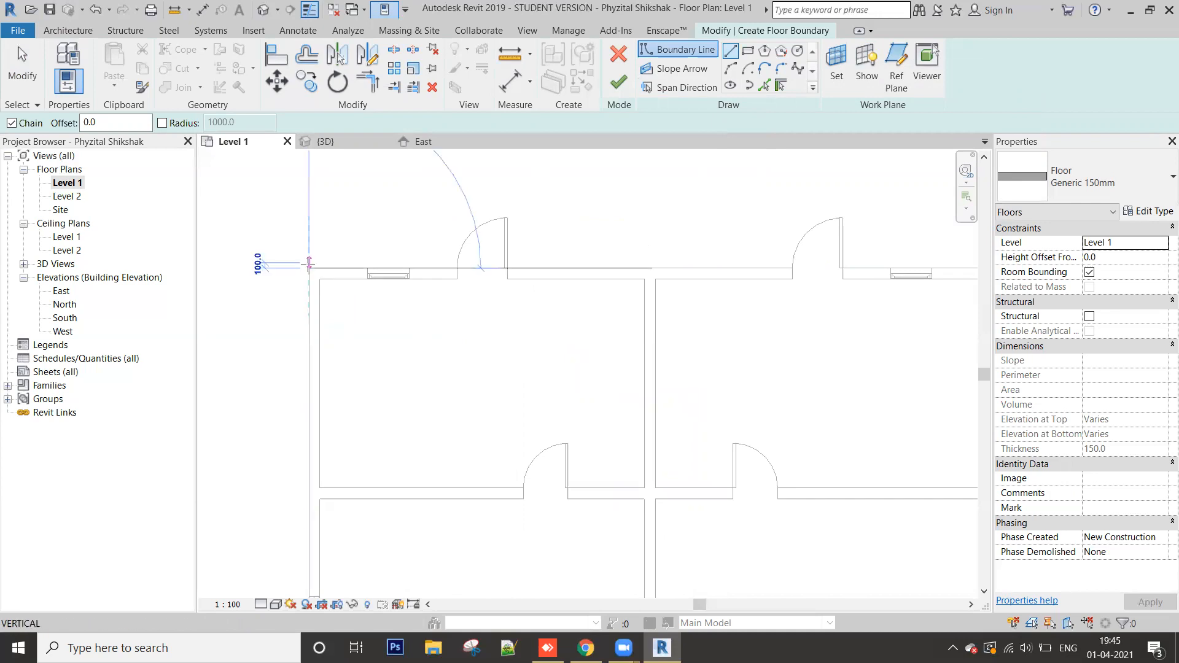
left_click(309, 267)
middle_click_drag(865, 271, 473, 276)
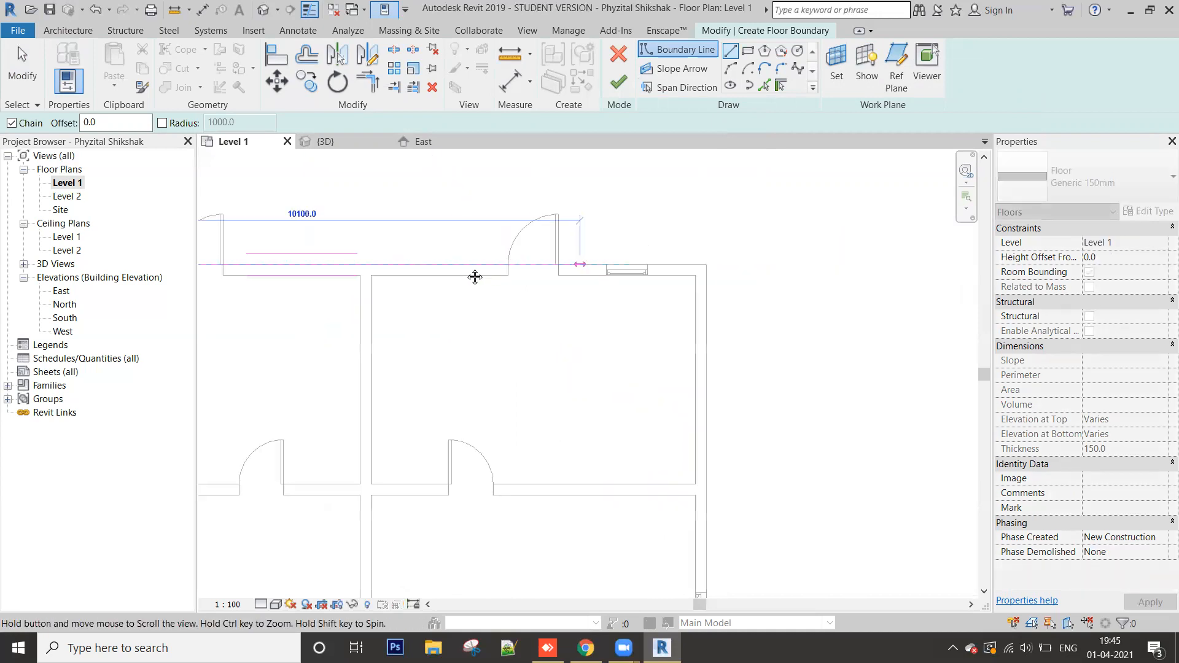
left_click(590, 265)
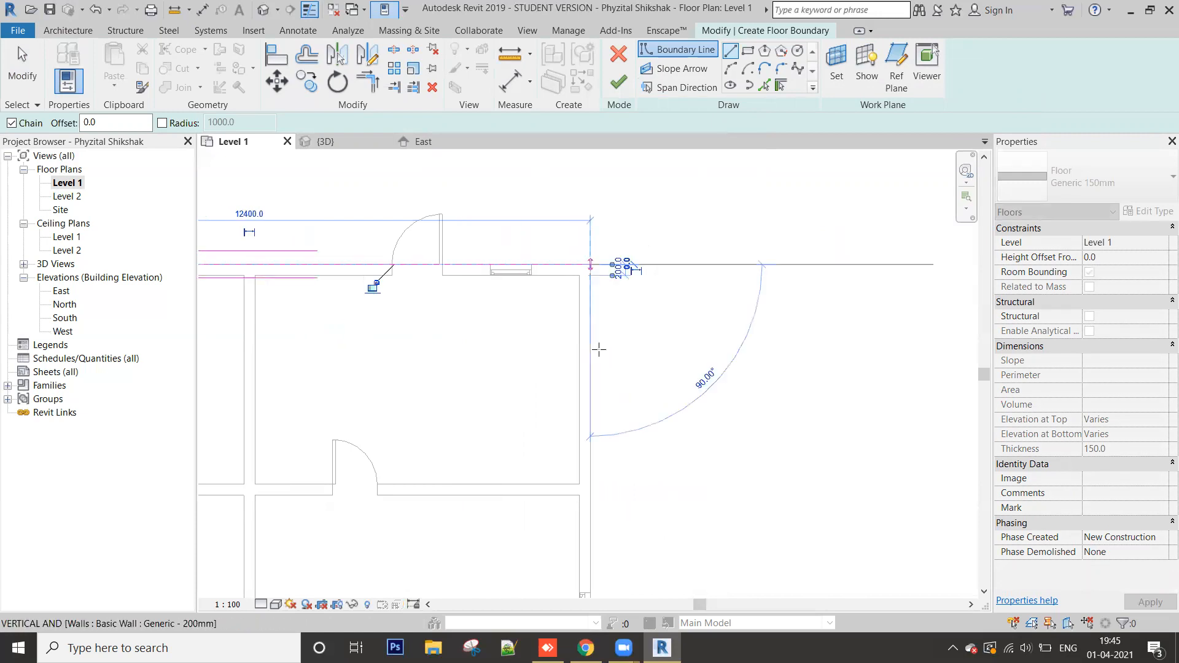
Step: Continue the boundary chain 15400 mm down the outer face of the east exterior wall to the southeast corner
middle_click_drag(600, 481, 692, 312)
scroll(697, 302, "down", 2)
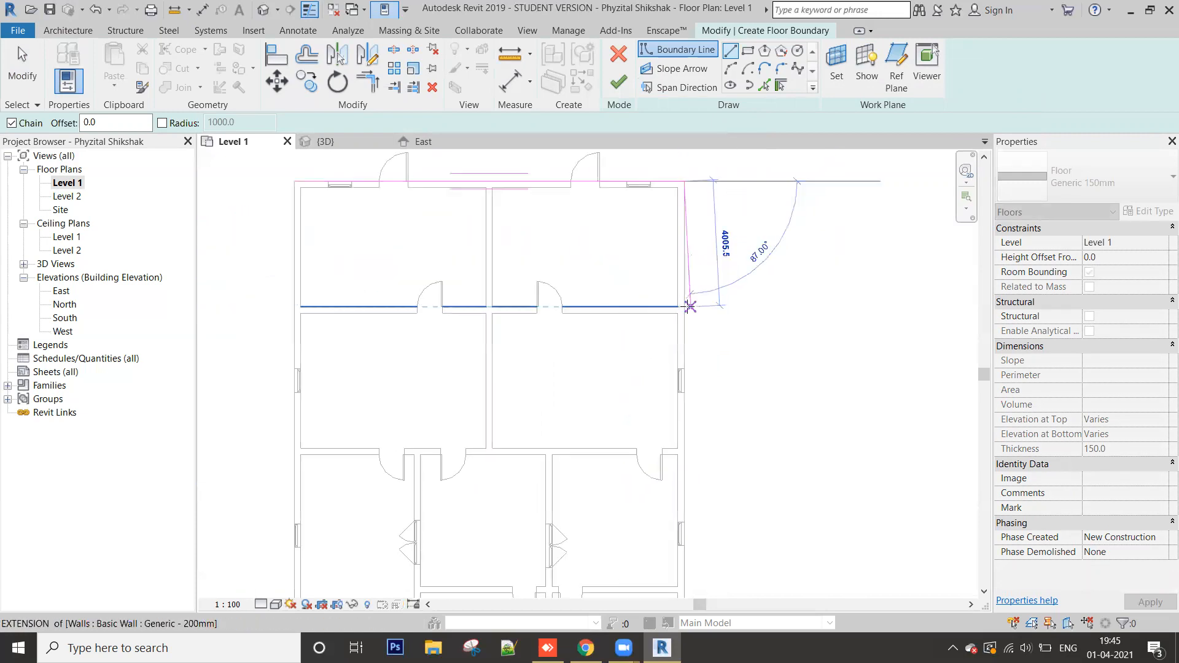
middle_click_drag(692, 514, 716, 384)
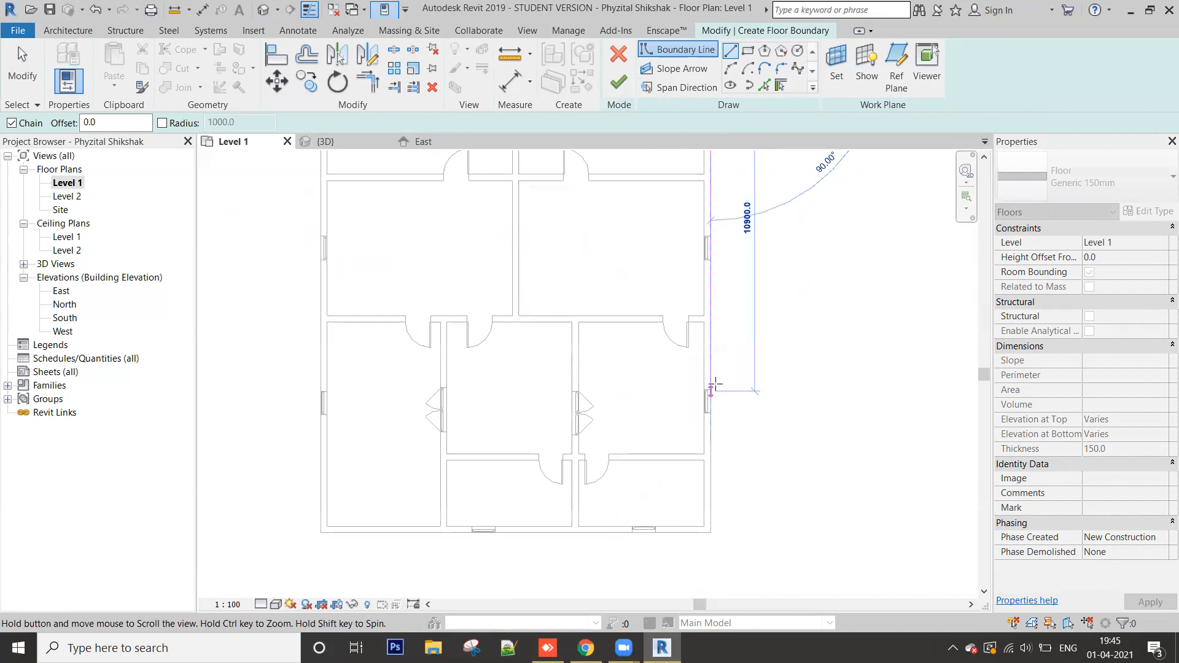
left_click(711, 532)
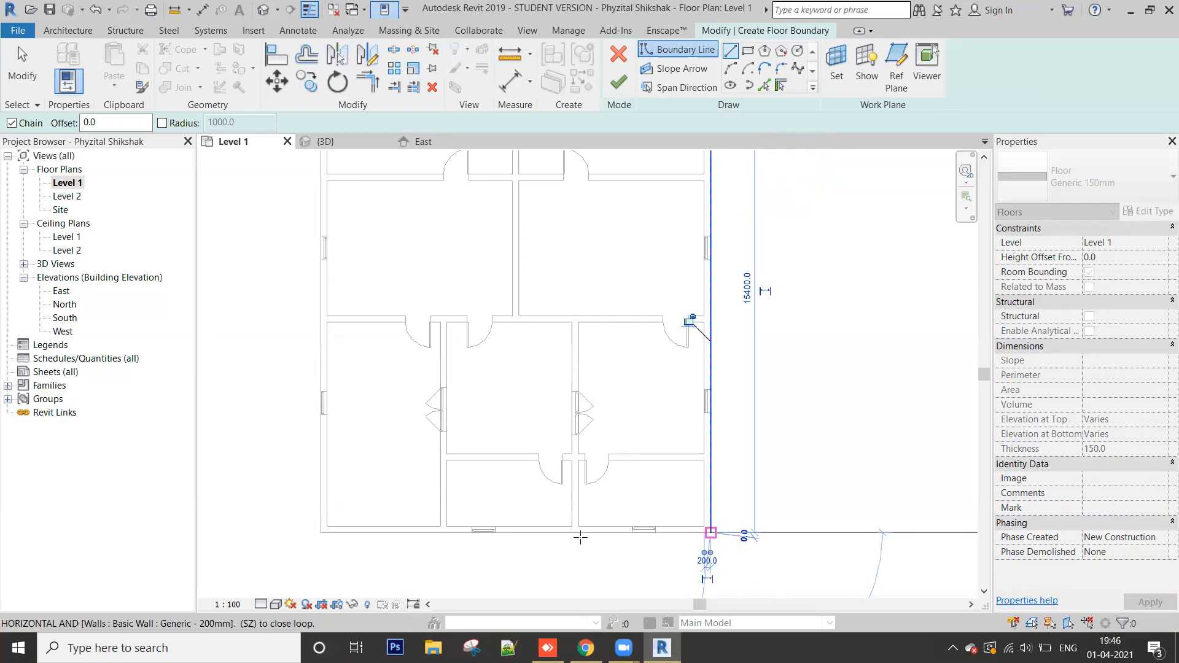
Step: Close the boundary loop along the outer faces of the south and west exterior walls, ending at the northwest corner
left_click(325, 532)
middle_click_drag(322, 235, 392, 408)
scroll(371, 340, "up", 1)
left_click(393, 204)
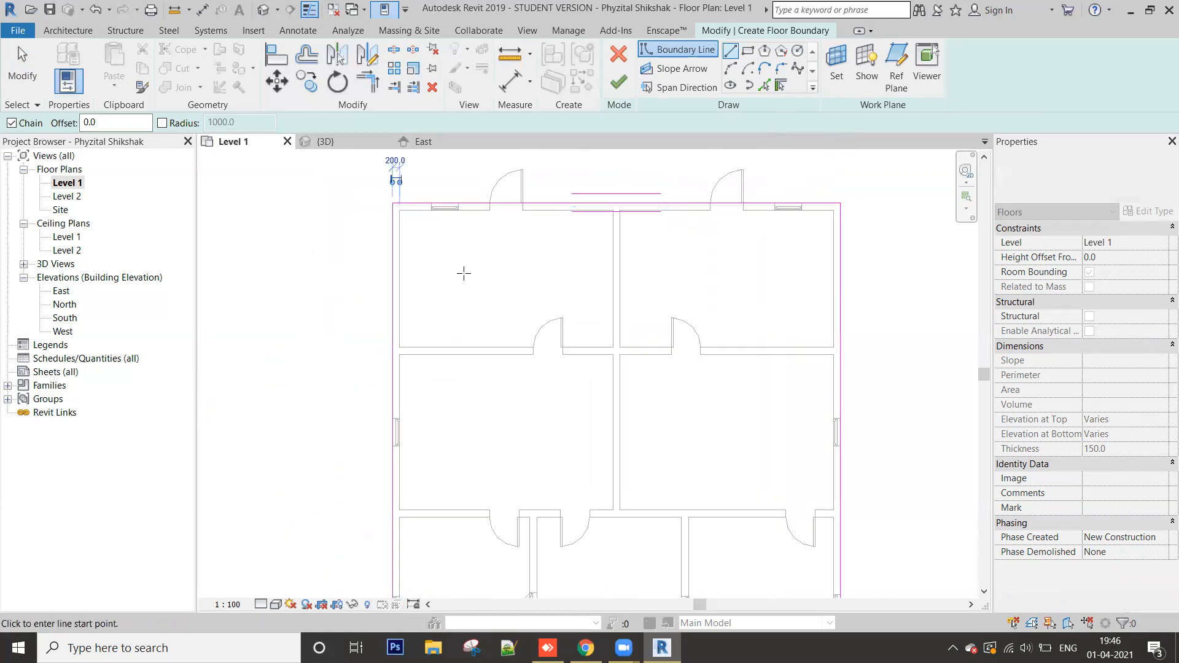
Step: Leave line drawing and check whether the whole floor boundary highlights as one connected chain
scroll(490, 293, "down", 3)
middle_click_drag(517, 362, 531, 334)
scroll(531, 335, "down", 2)
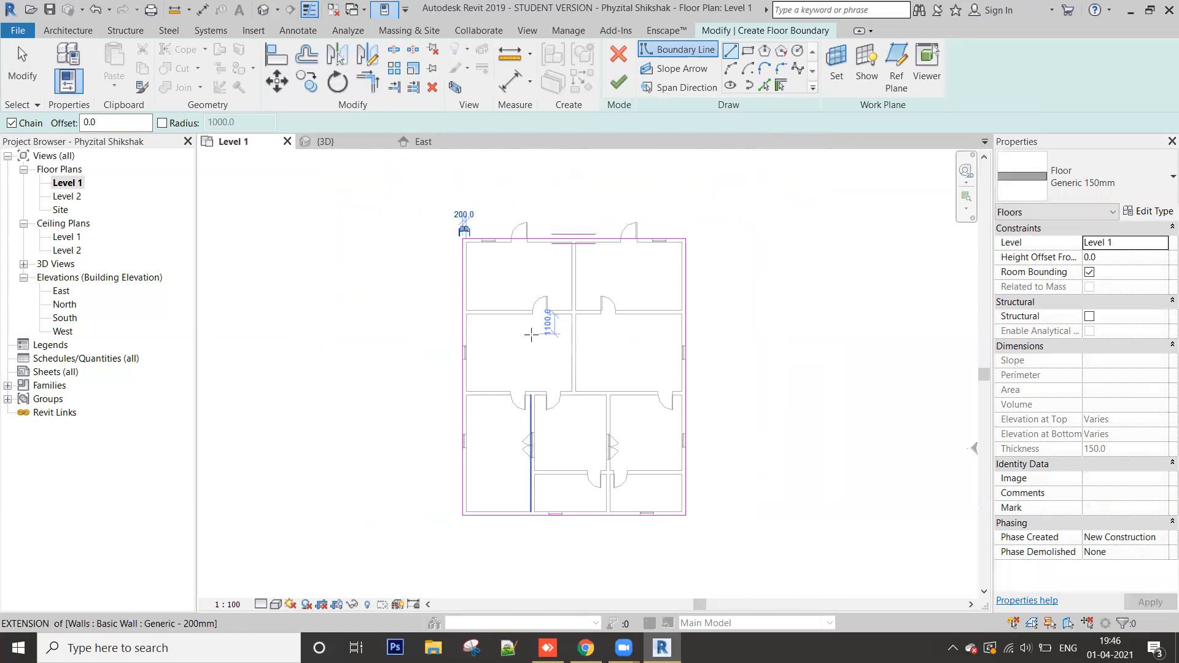
key("Escape")
key("Escape")
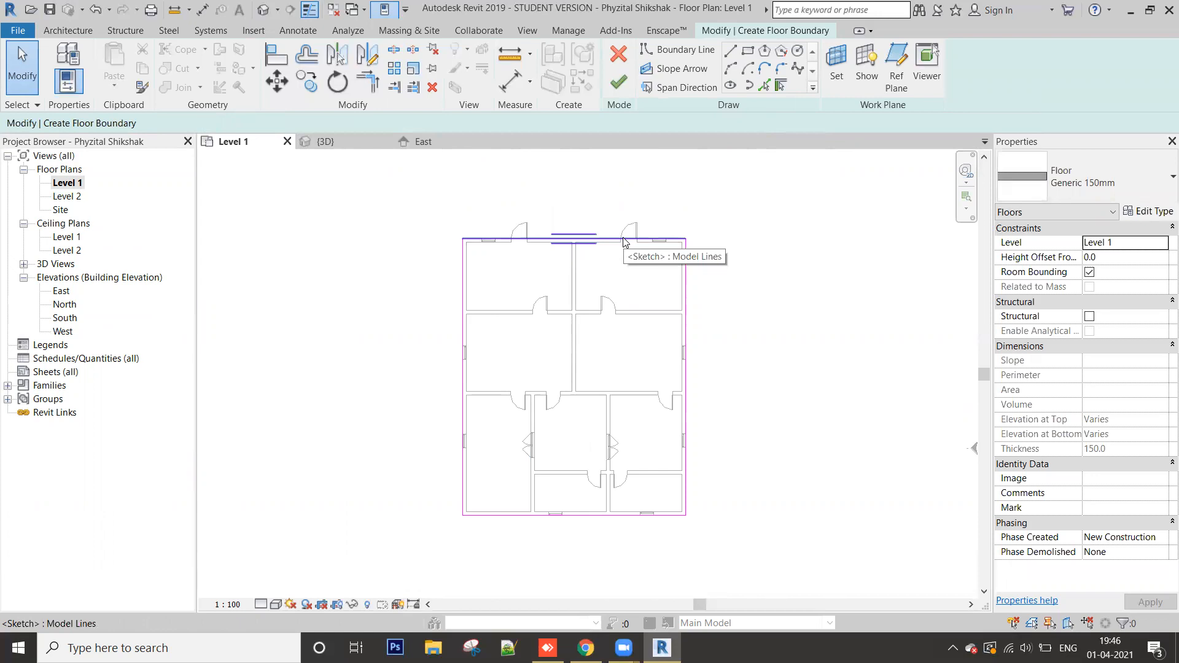
key("Tab")
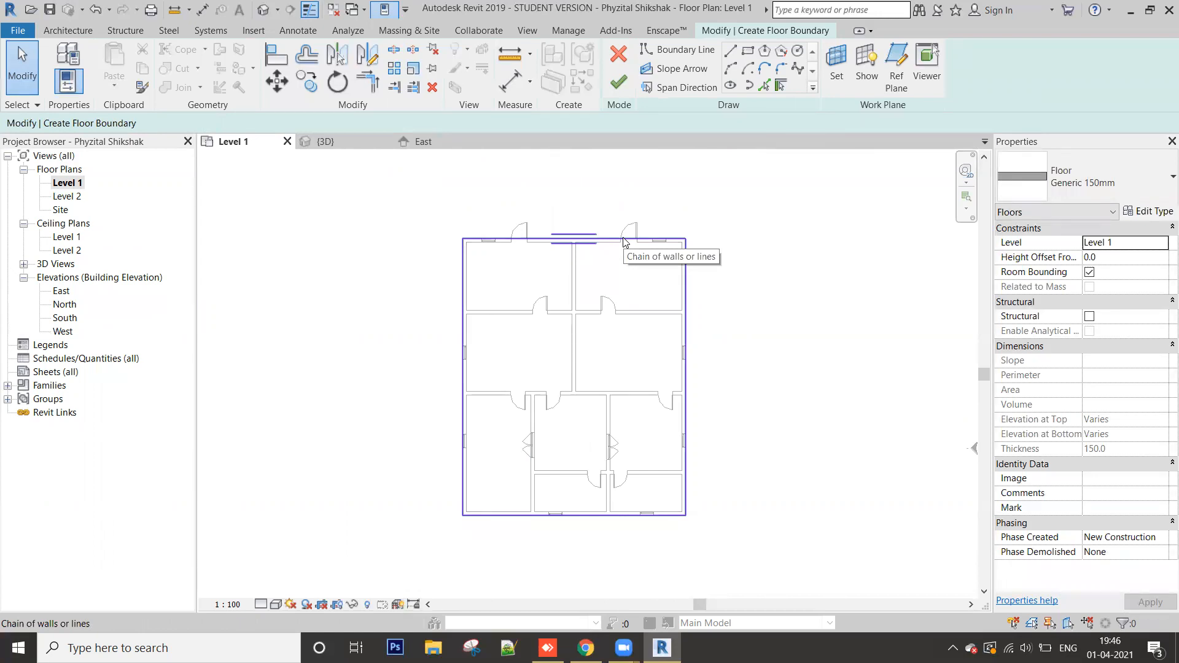
Step: Shorten the west boundary line to about 13900 mm by pulling its north end down along the wall, opening the loop
left_click(462, 260)
scroll(462, 256, "up", 3)
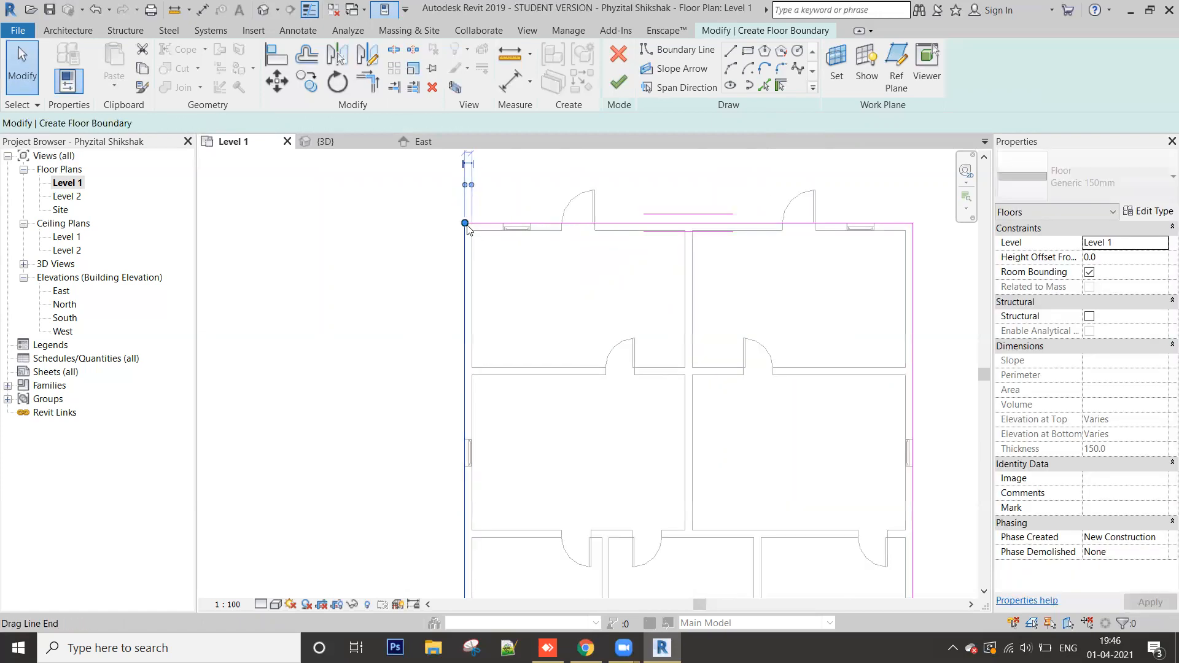
left_click_drag(465, 222, 464, 276)
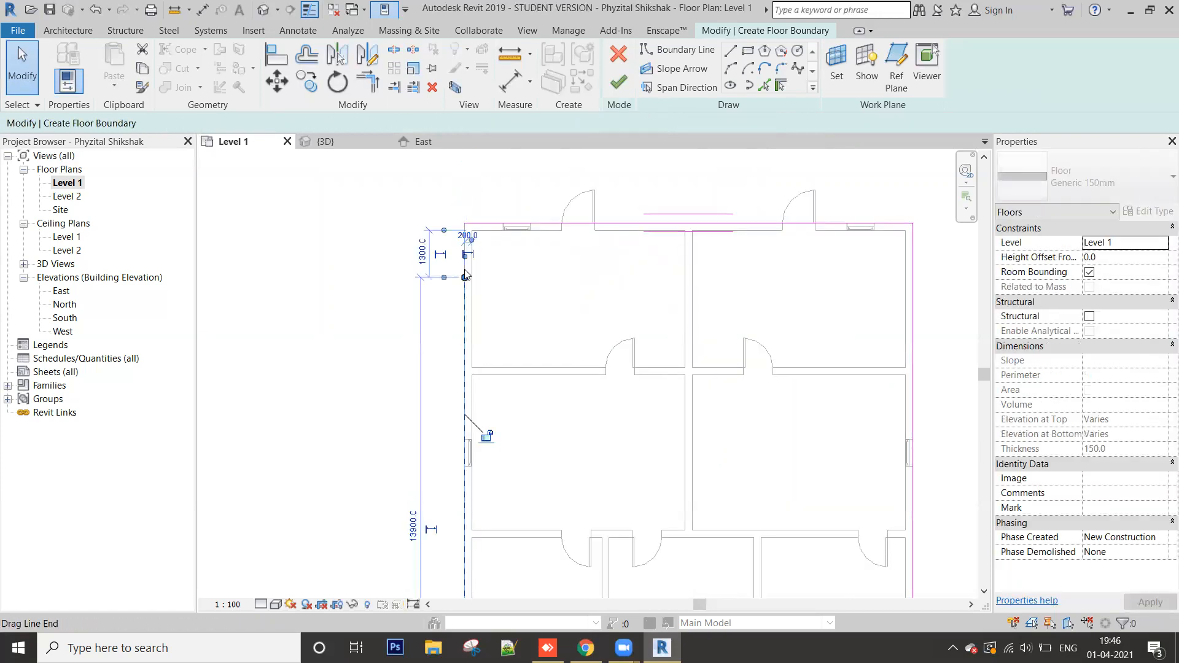
scroll(465, 276, "down", 2)
key("ctrl+z")
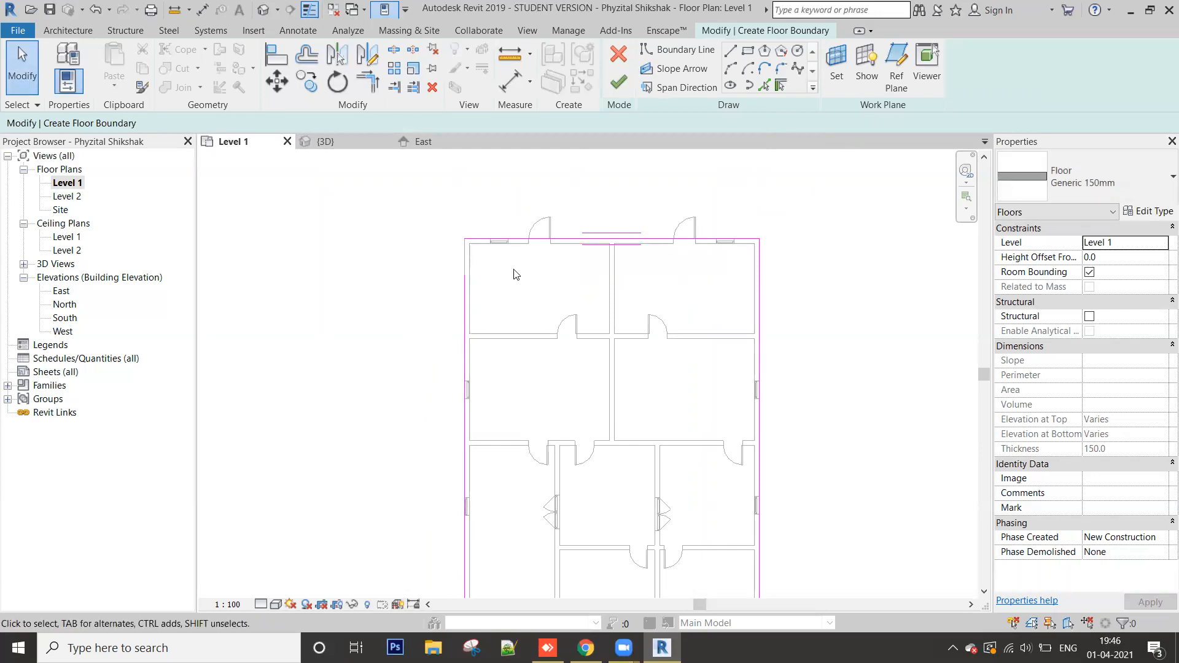
Step: Select the connected chain of boundary lines and inspect the line ends near the northwest corner
scroll(515, 275, "down", 1)
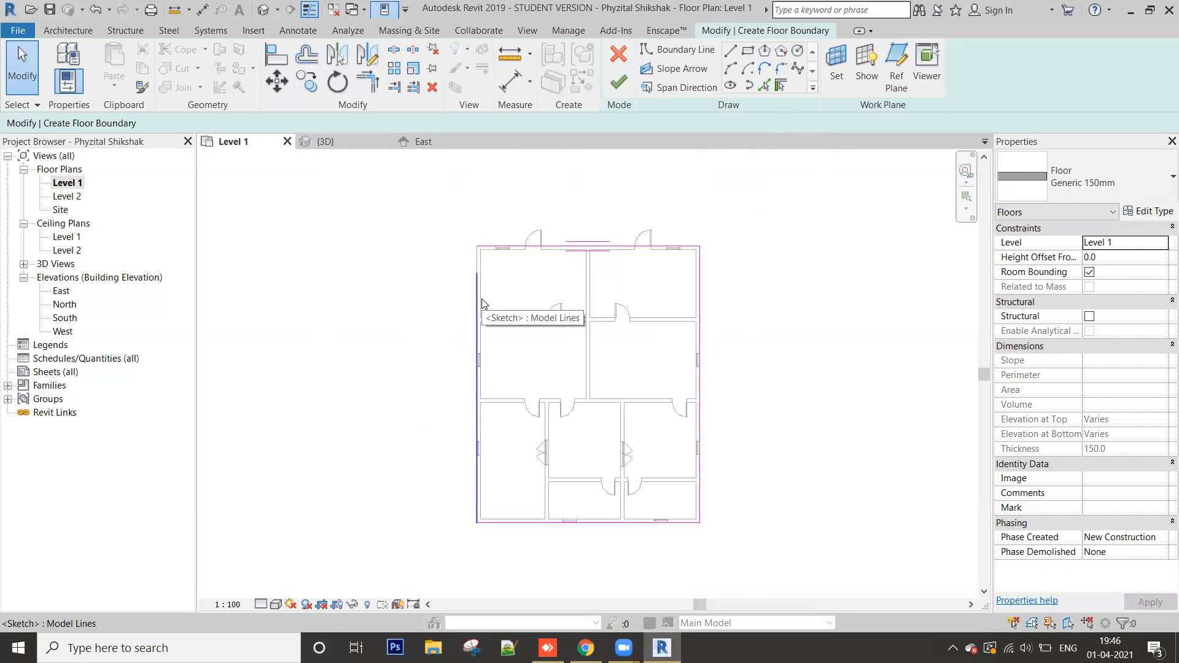
key("Tab")
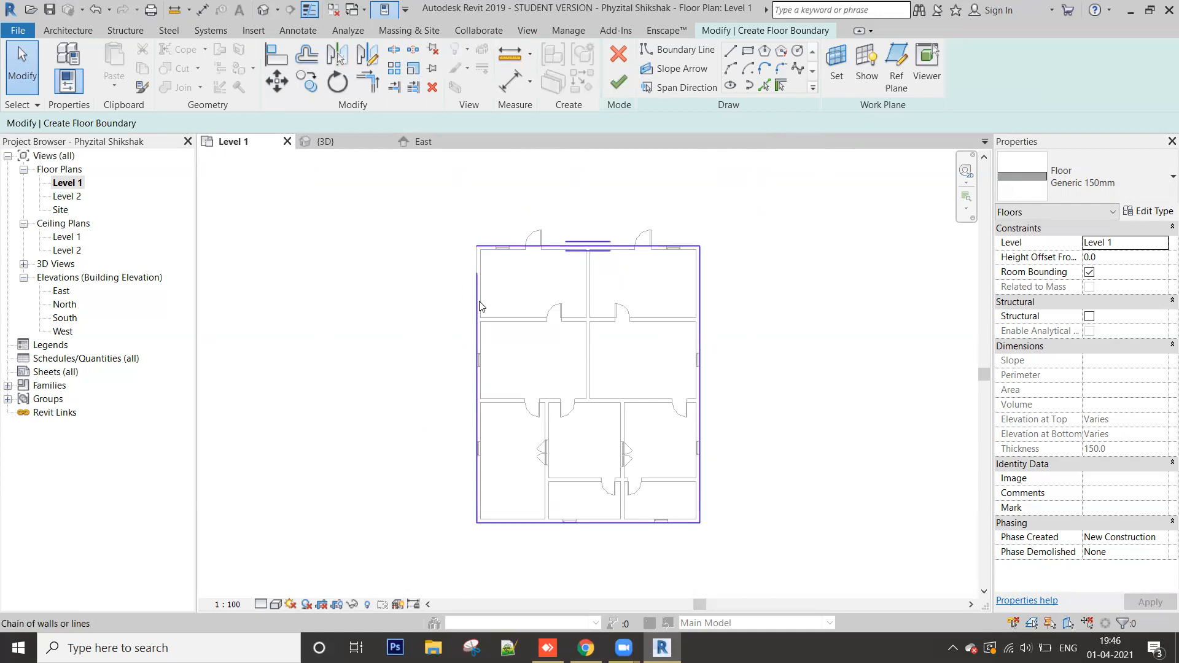
left_click(479, 304)
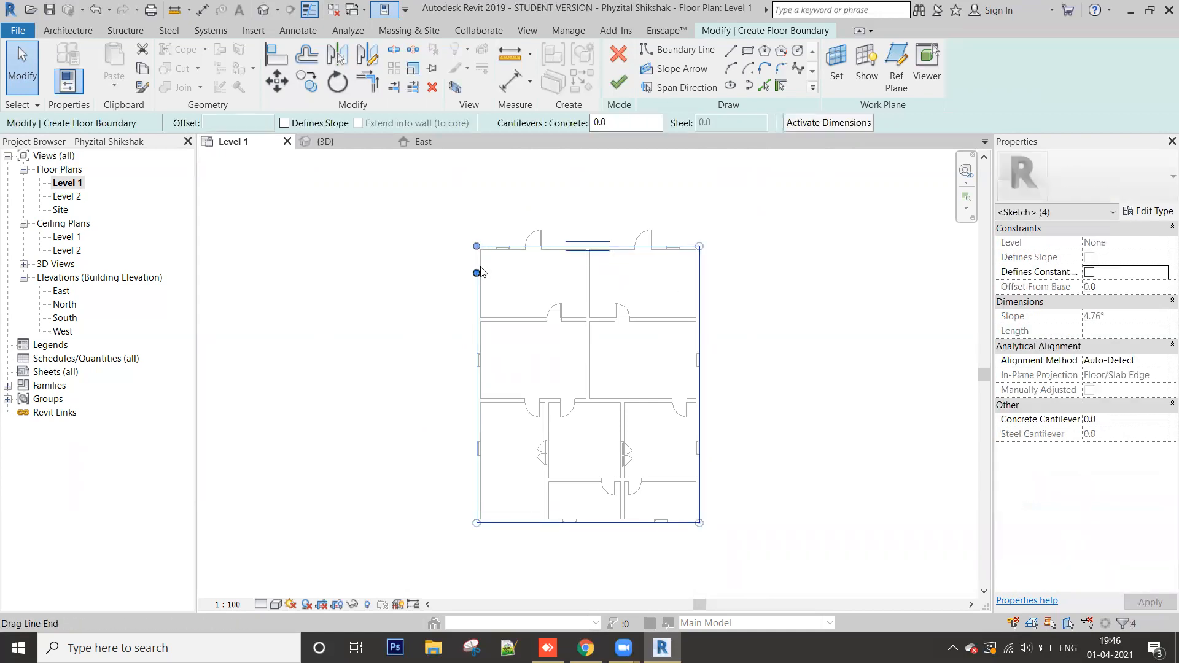
scroll(481, 272, "up", 3)
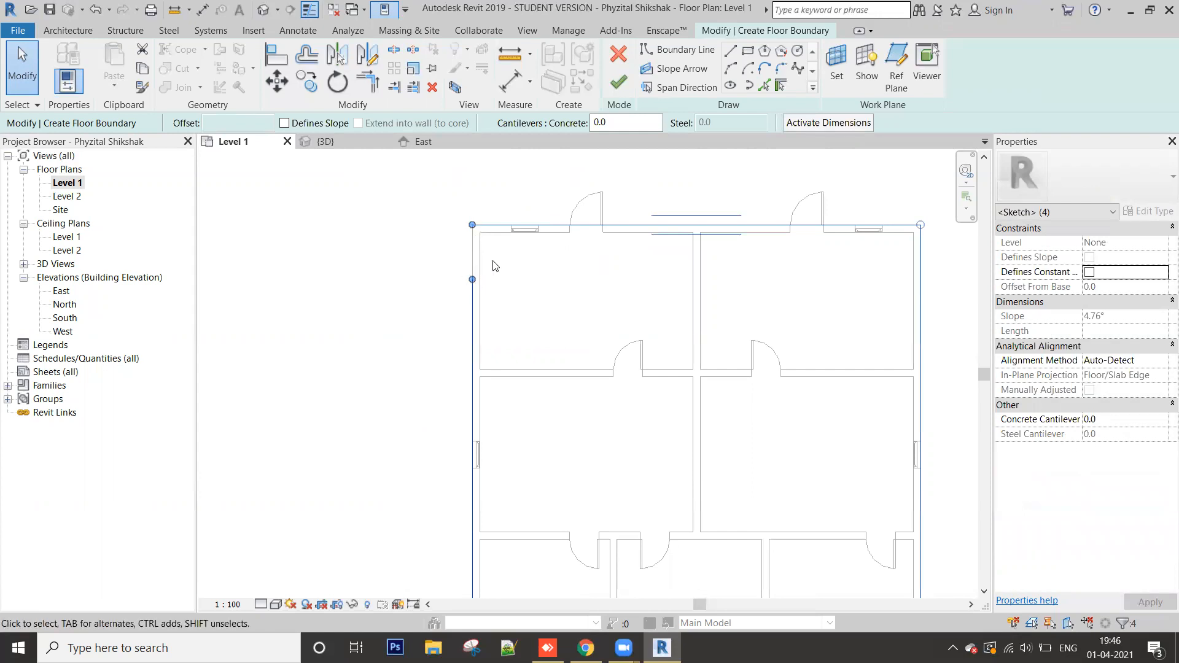
scroll(475, 320, "down", 3)
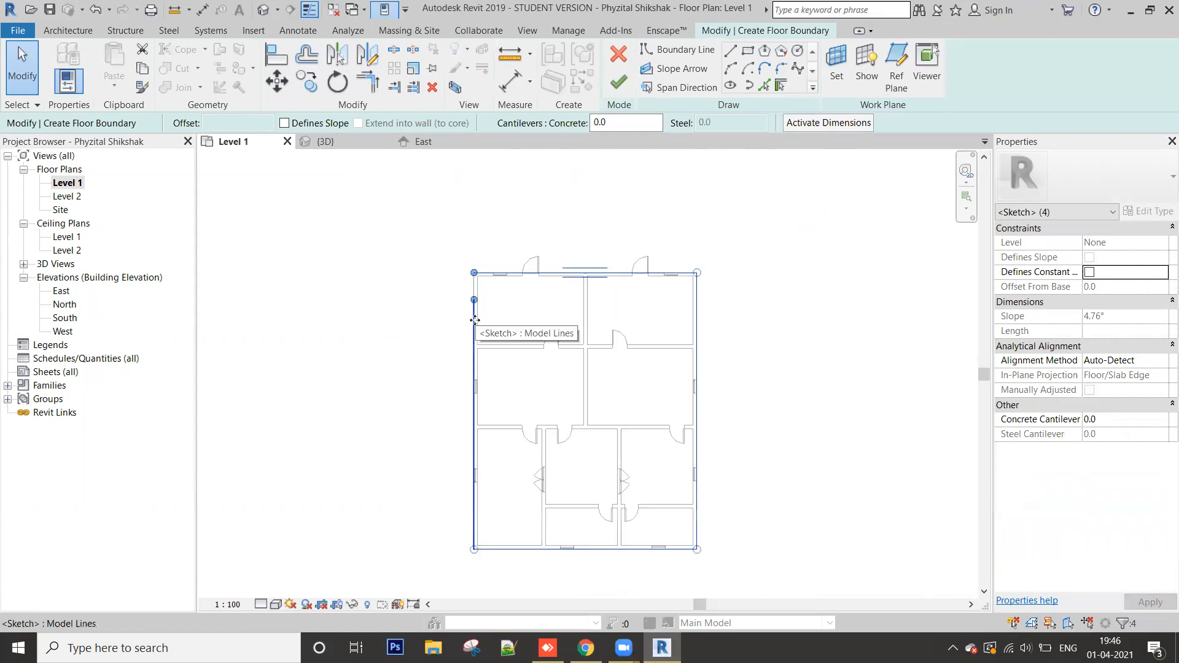
left_click(461, 313)
middle_click_drag(460, 313, 420, 311)
scroll(482, 312, "down", 2)
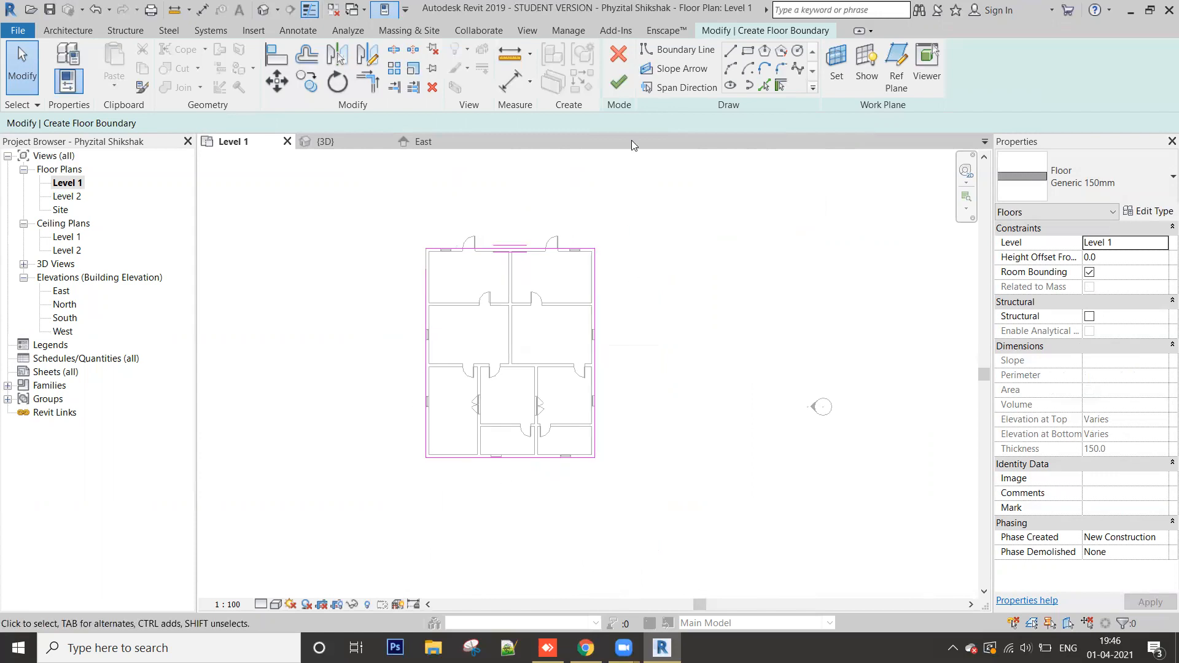
Step: Try to finish the floor sketch with the open loop, locate the open line ends, and continue sketching
left_click(617, 84)
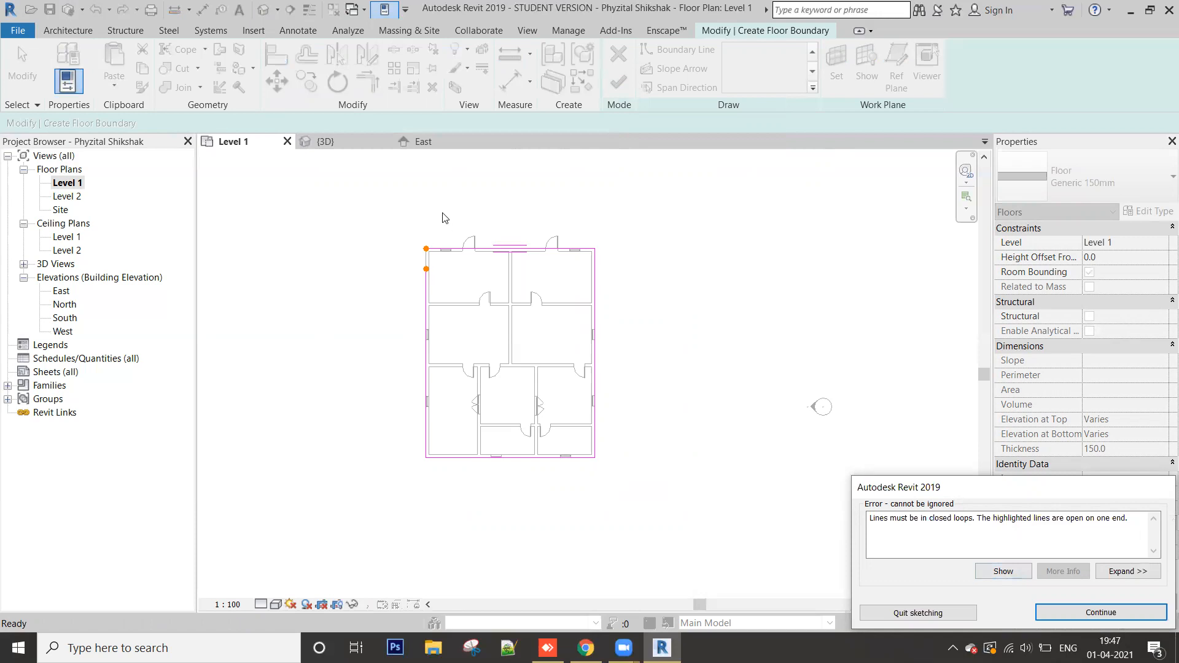
left_click(1004, 572)
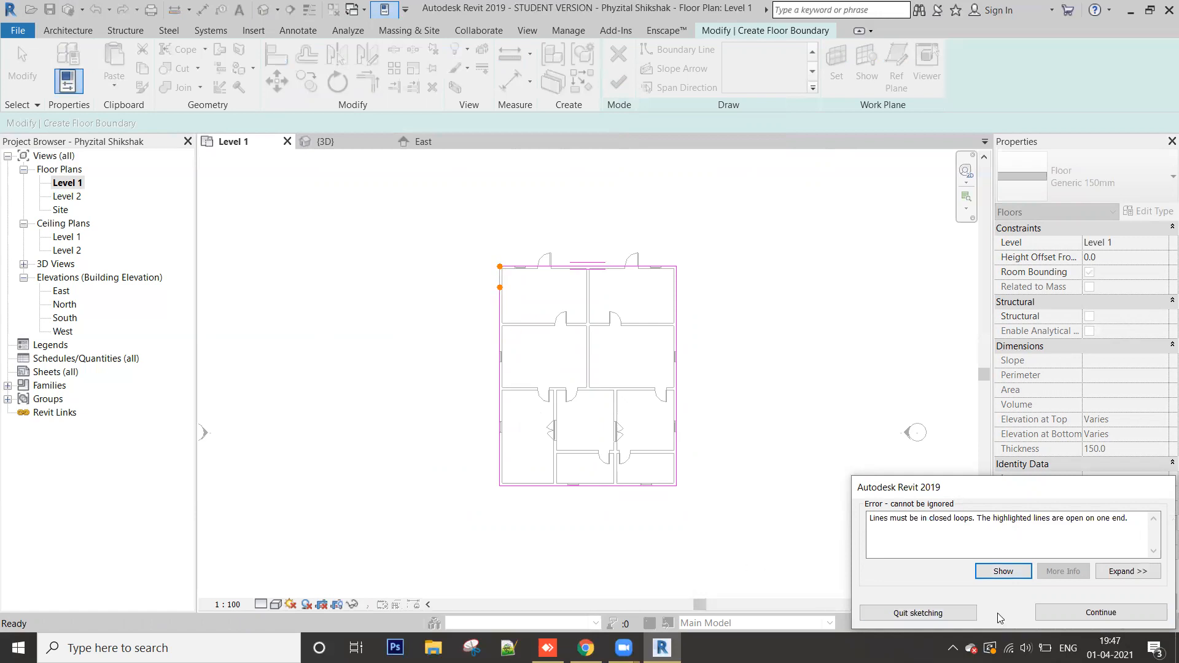
left_click(1101, 612)
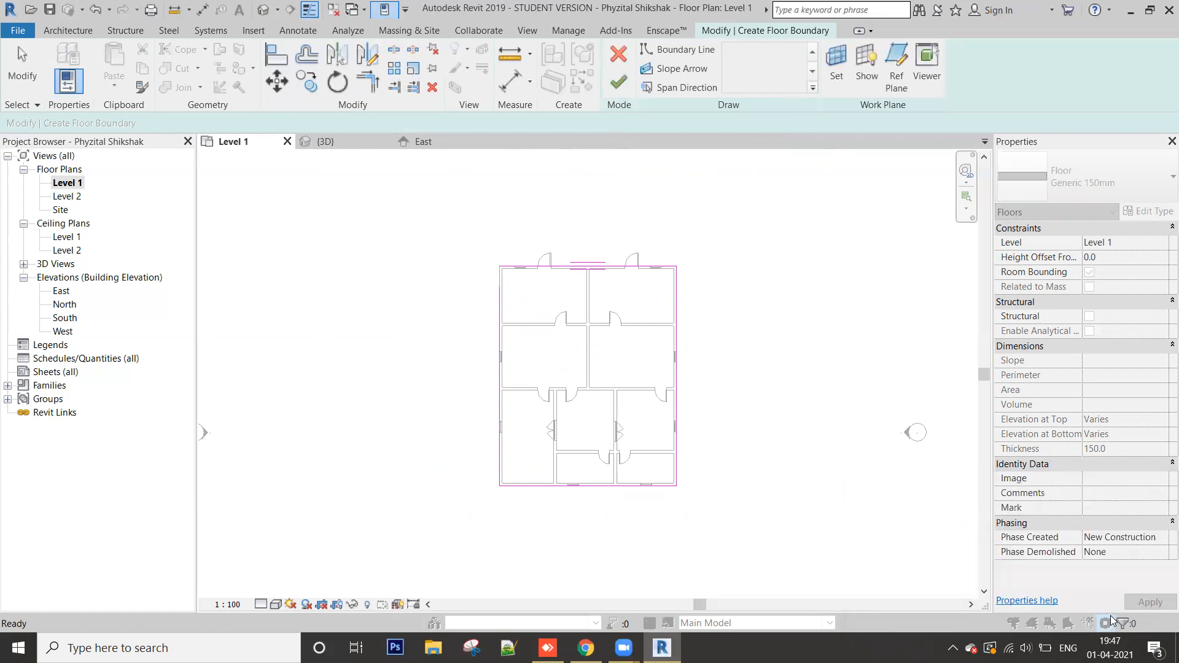
Step: Extend the west boundary line's north end back to the northwest corner and finish the floor sketch
scroll(514, 233, "up", 3)
scroll(488, 369, "up", 2)
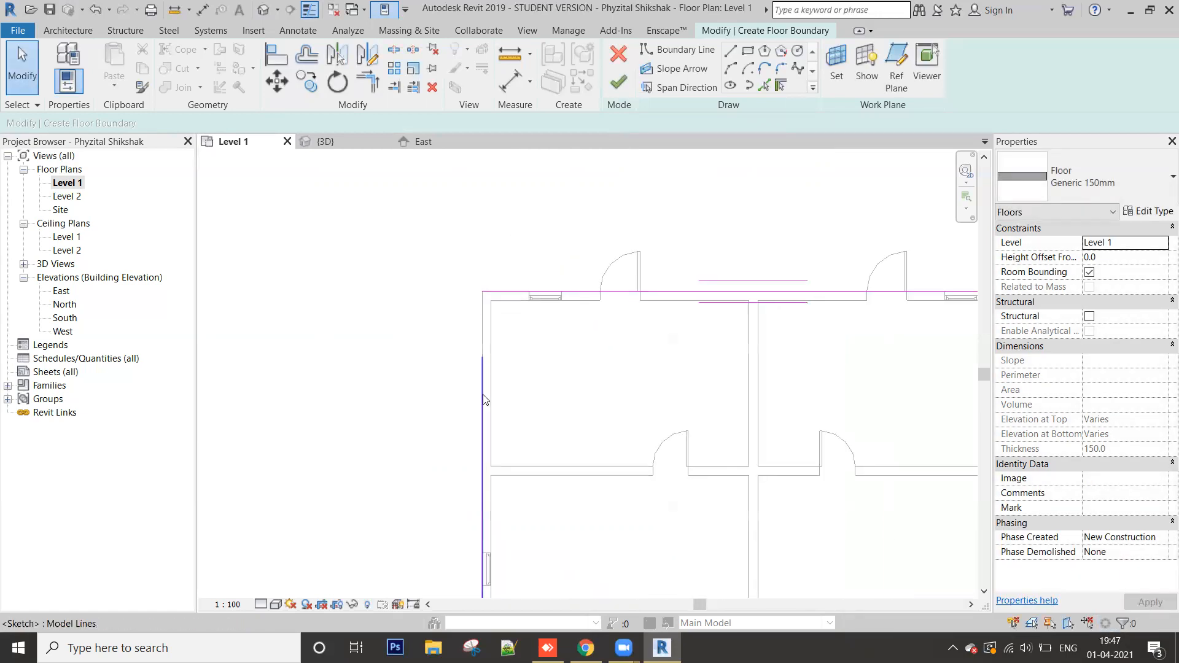
left_click(481, 363)
left_click_drag(481, 361, 481, 283)
scroll(390, 261, "down", 5)
middle_click(446, 337)
left_click(585, 287)
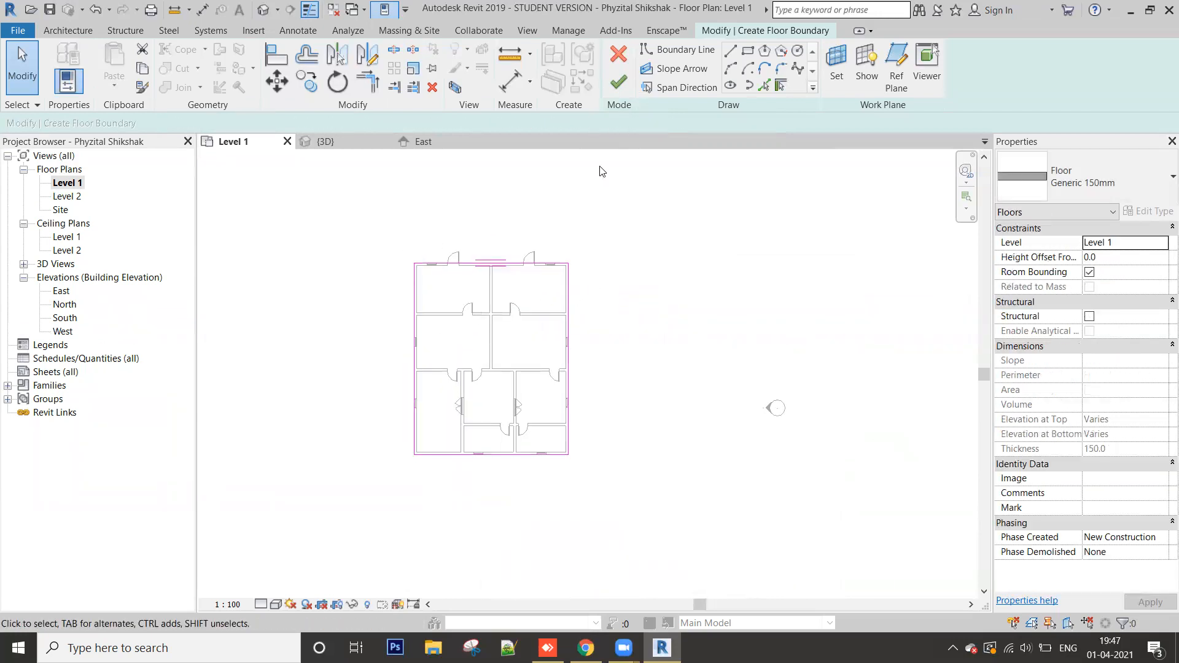
left_click(619, 81)
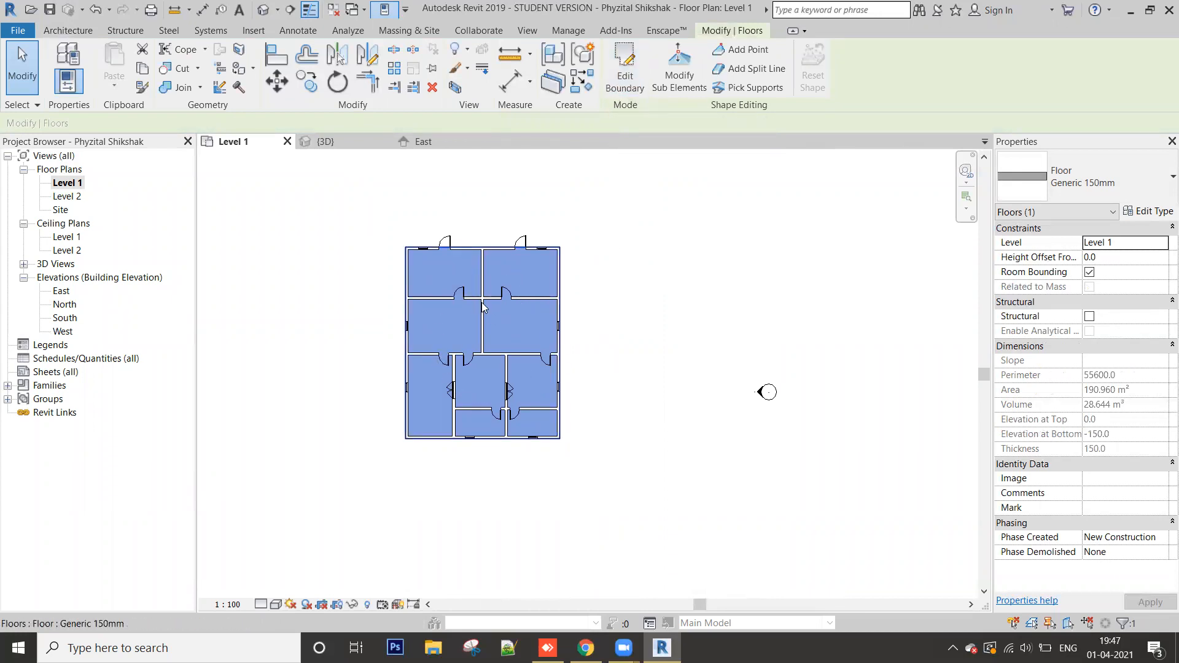
scroll(450, 261, "down", 1)
middle_click_drag(450, 260, 492, 308)
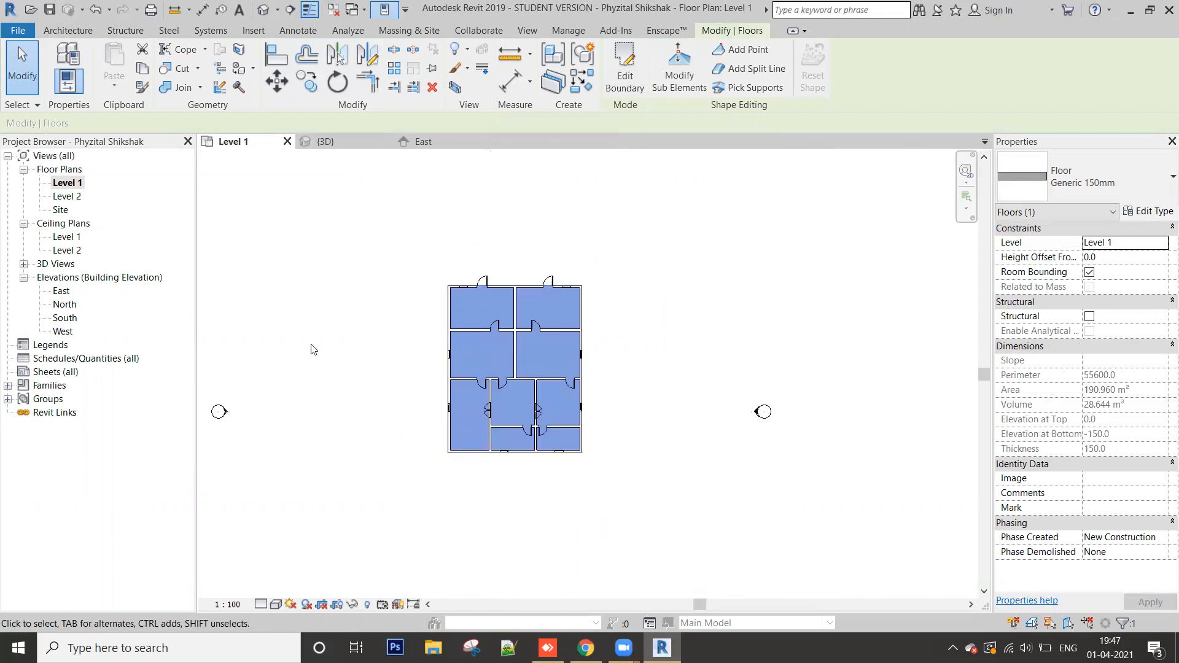
Step: Open the East elevation and examine the new floor slab's position relative to the Level 1 line
double_click(61, 298)
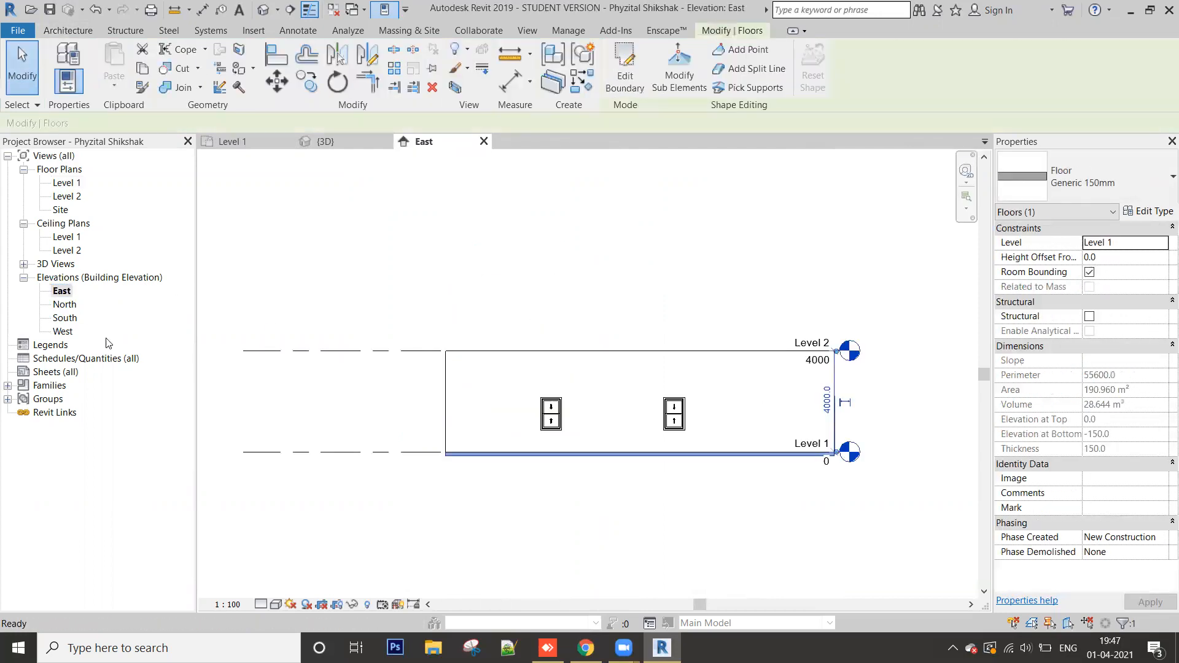
scroll(436, 469, "up", 4)
key("Escape")
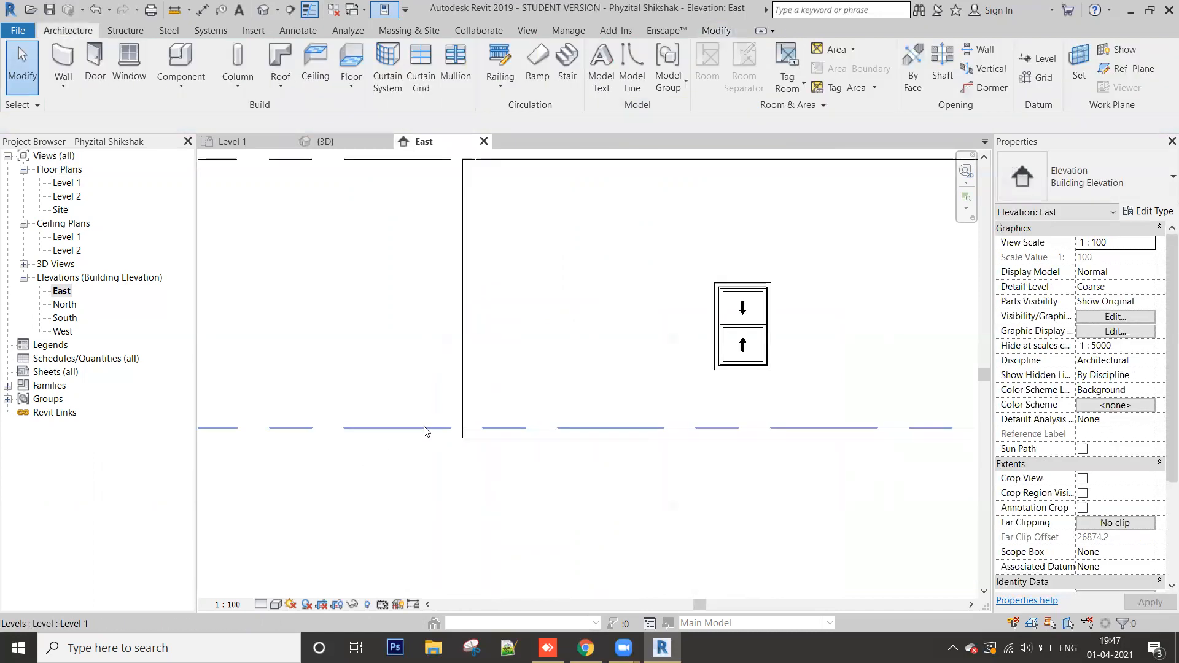
Step: Select the Level 1 line and the floor slab, and examine how the slab sits below the level along its full length
left_click(426, 429)
scroll(483, 442, "up", 2)
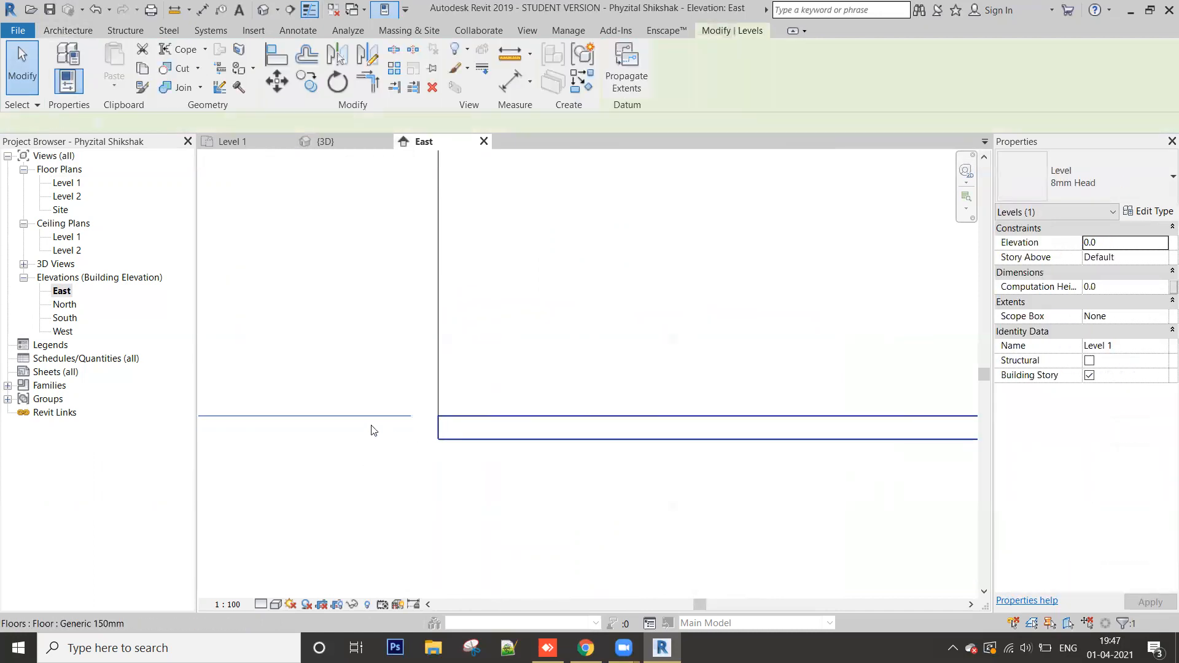
left_click(448, 428)
scroll(716, 453, "down", 3)
middle_click_drag(829, 453, 720, 440)
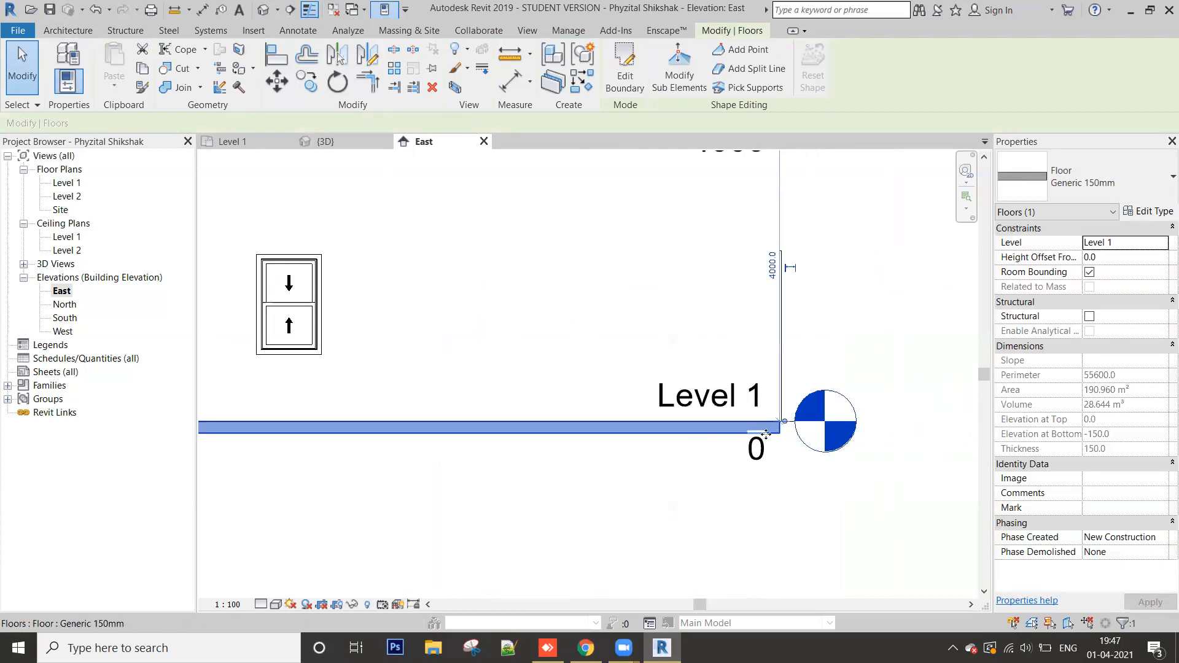
scroll(765, 434, "down", 2)
middle_click_drag(481, 453, 729, 455)
scroll(663, 439, "down", 1)
middle_click_drag(489, 265, 472, 326)
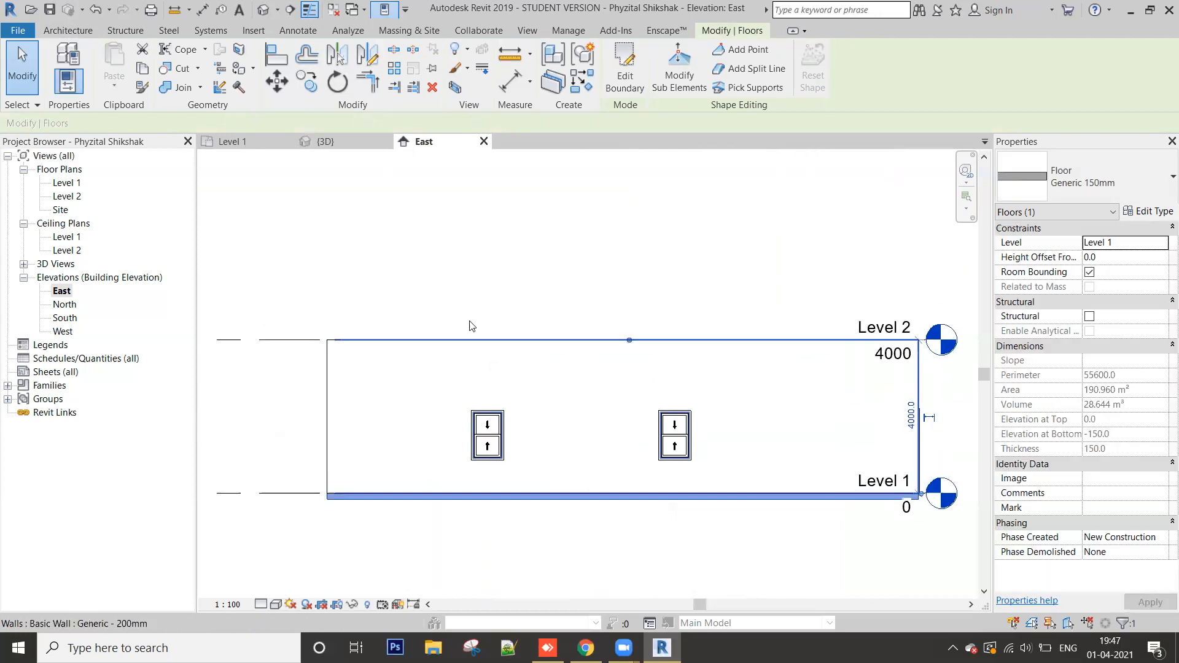
left_click(470, 326)
scroll(316, 203, "down", 2)
Step: Open the 3D view and examine the floor inside the rooms from several directions, selecting it in one room
left_click(326, 141)
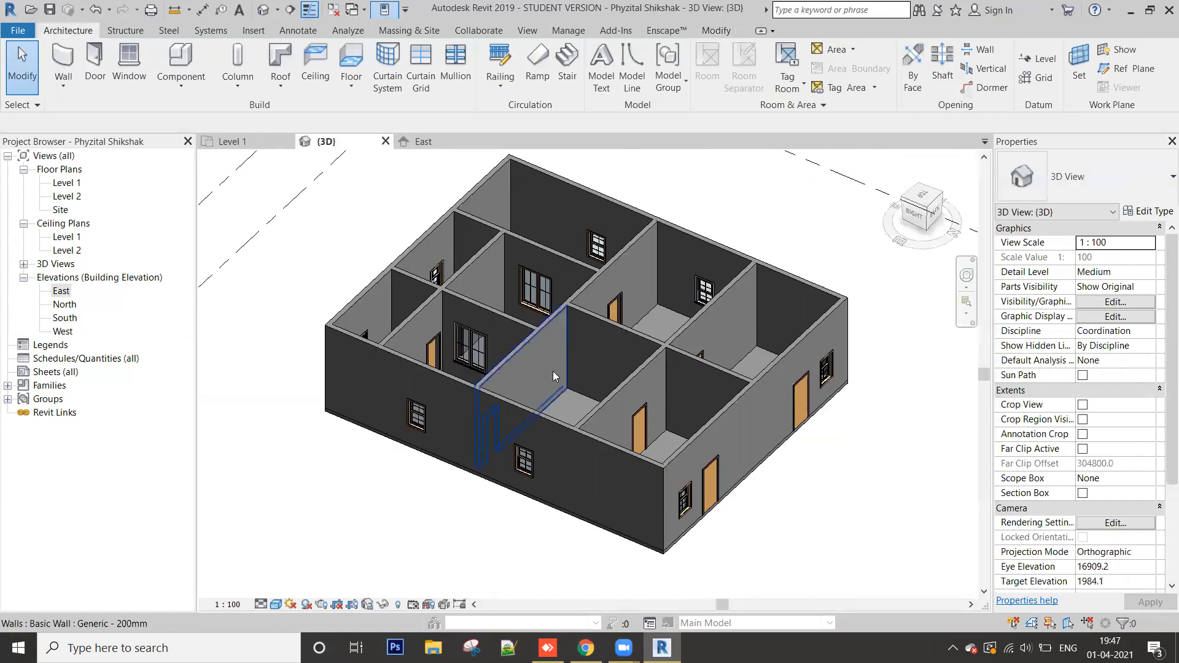
middle_click_drag(553, 356, 500, 467, "shift")
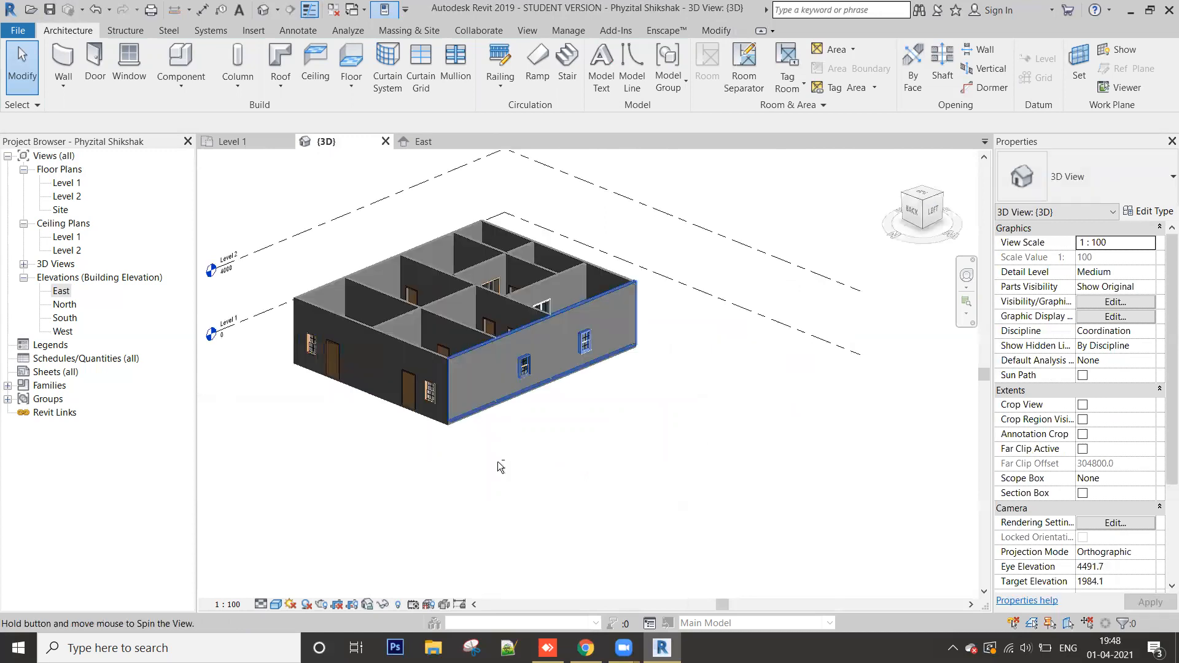
scroll(458, 400, "up", 8)
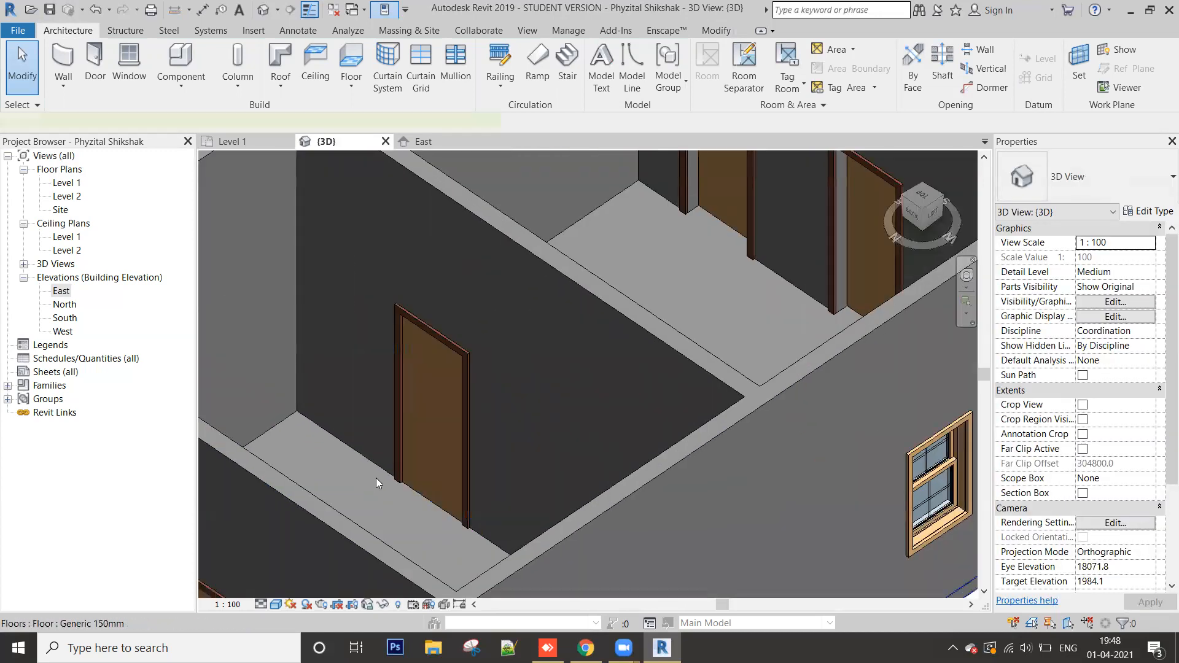
left_click(376, 477)
scroll(376, 478, "down", 4)
middle_click_drag(552, 430, 789, 480)
scroll(639, 484, "down", 2)
scroll(522, 400, "down", 2)
left_click(312, 224)
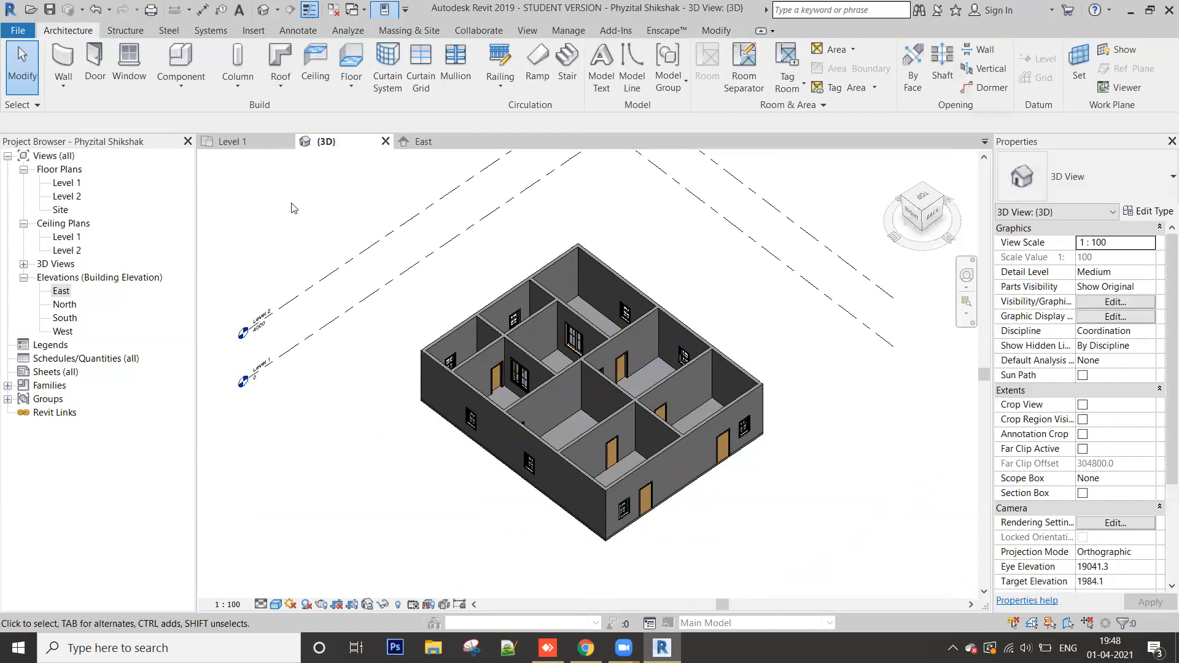
Step: Open the Level 1 floor plan and select the floor to examine the area it covers
left_click(240, 138)
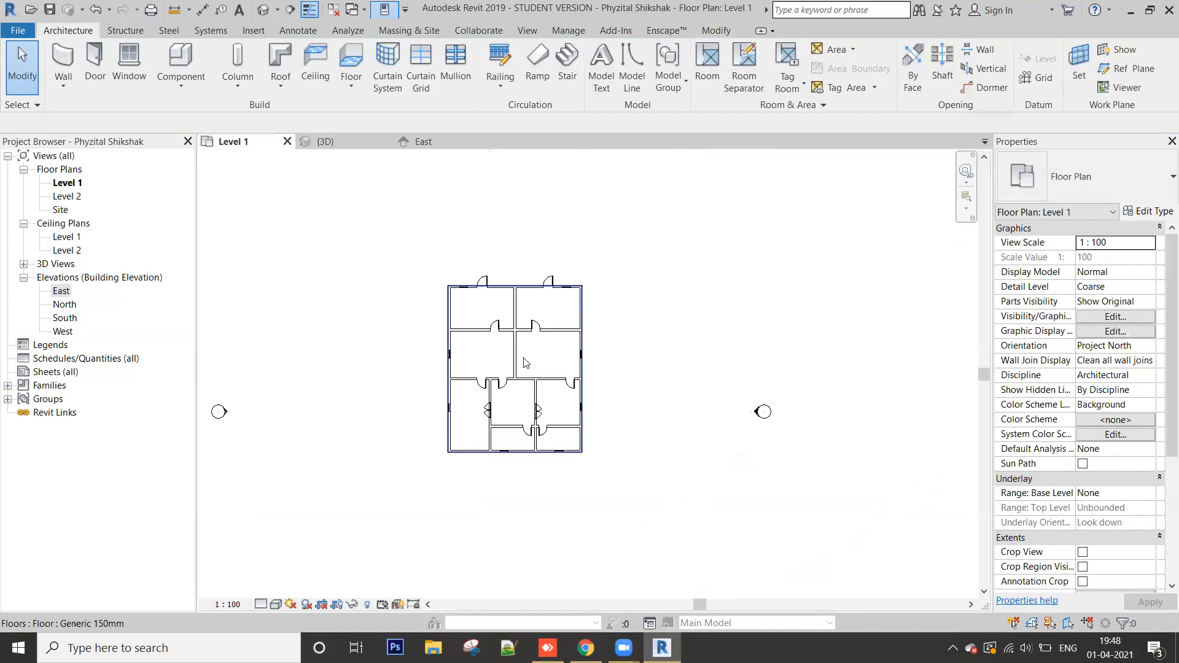
scroll(451, 307, "up", 4)
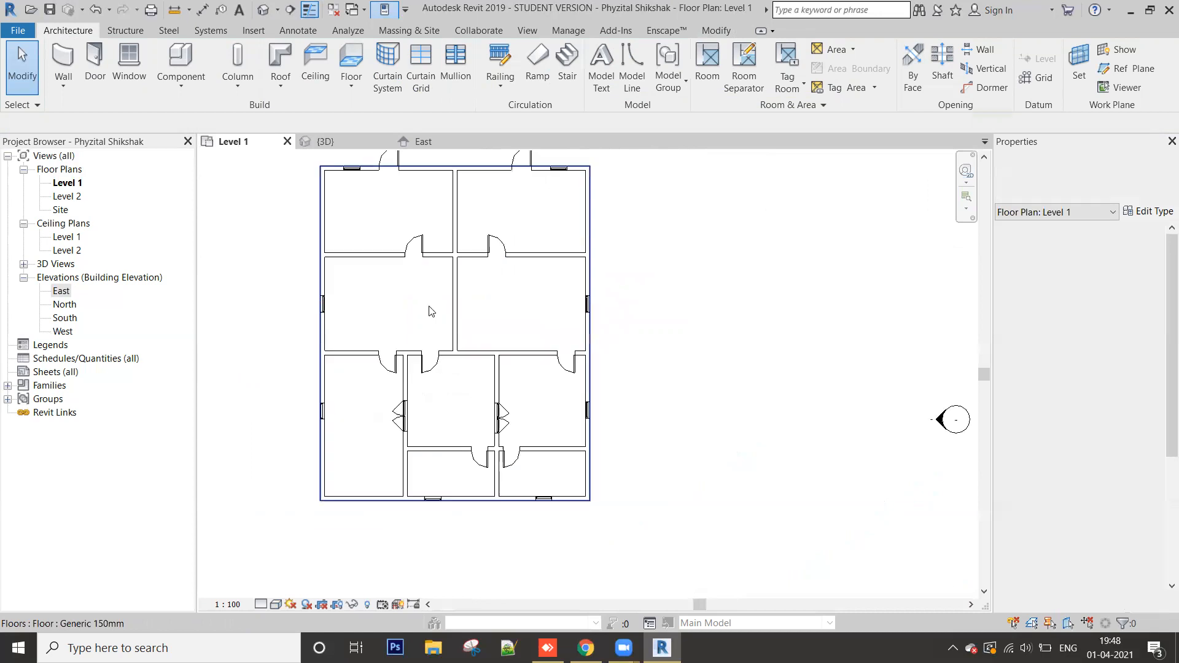
scroll(394, 295, "up", 2)
scroll(430, 309, "down", 3)
middle_click_drag(447, 274, 447, 312)
scroll(408, 335, "up", 2)
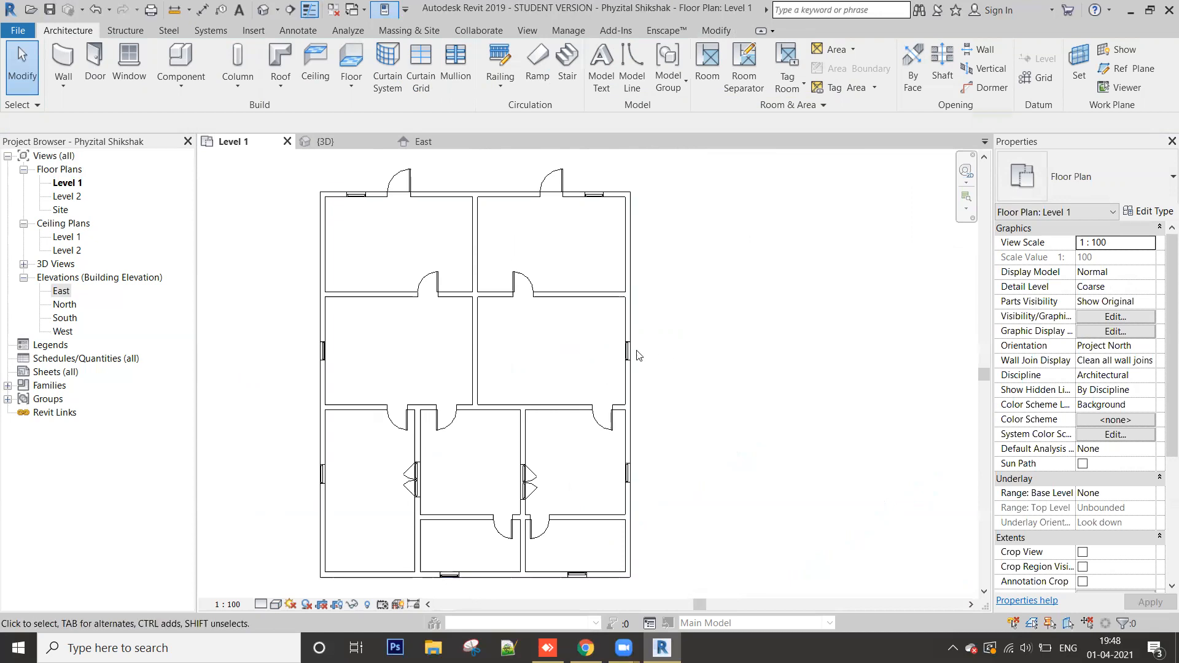
left_click(403, 359)
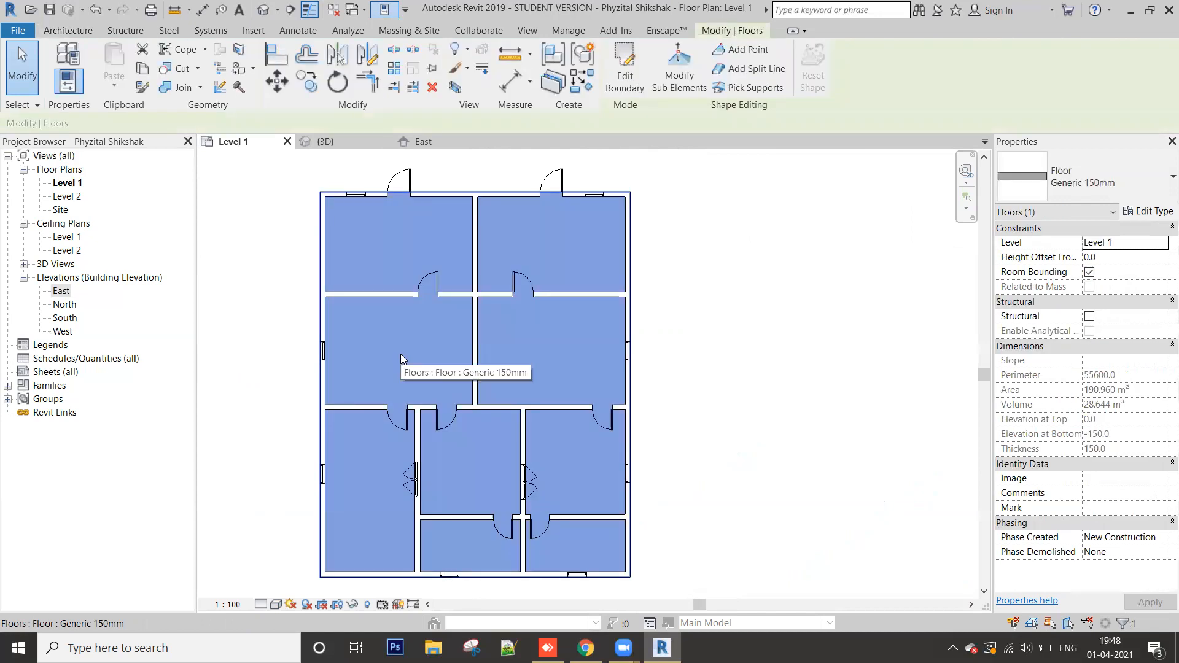
Step: Return to the 3D view, clear the selection and look closely at the floor within the rooms
left_click(337, 141)
left_click(299, 447)
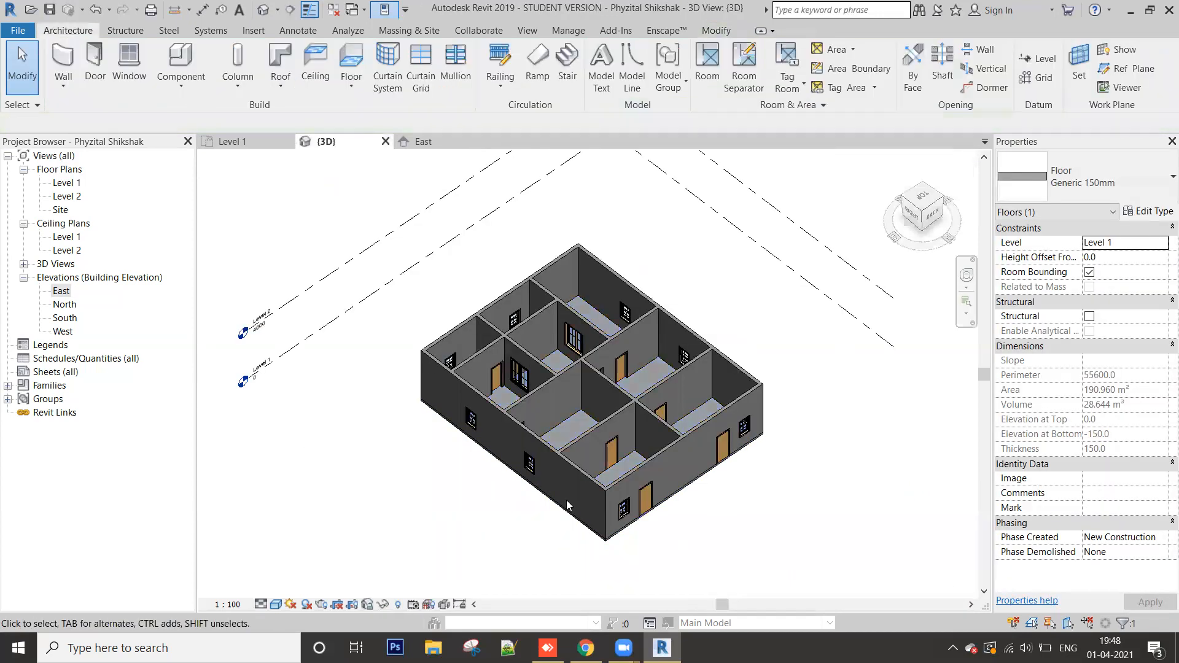
scroll(368, 383, "up", 4)
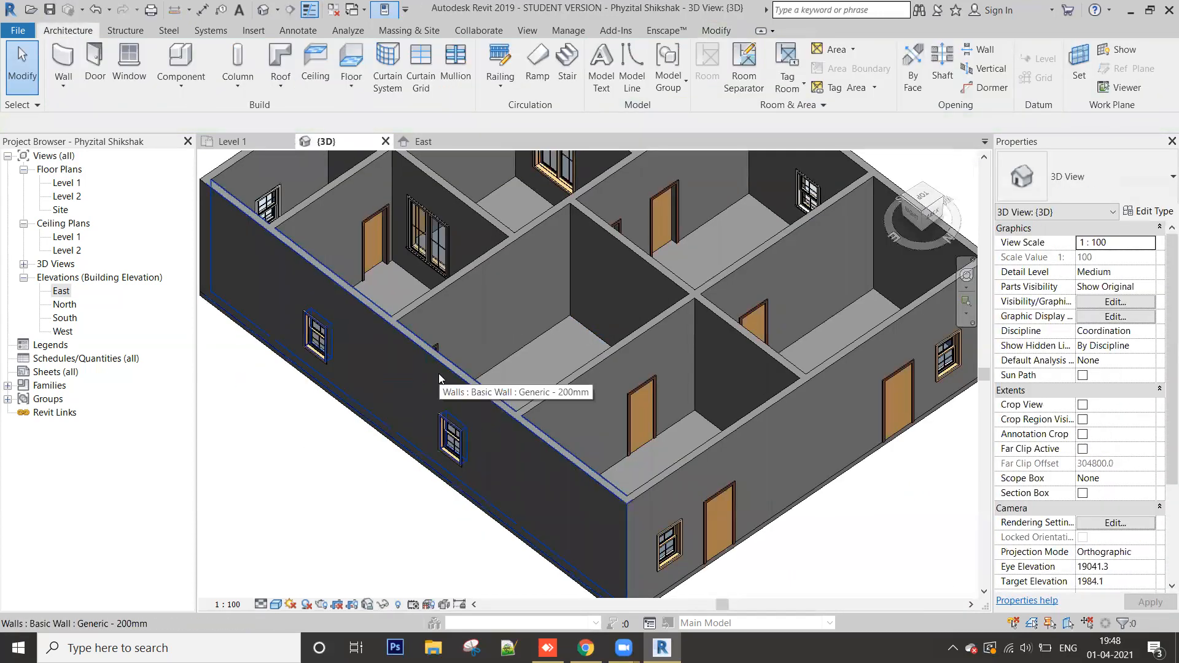
scroll(579, 334, "up", 5)
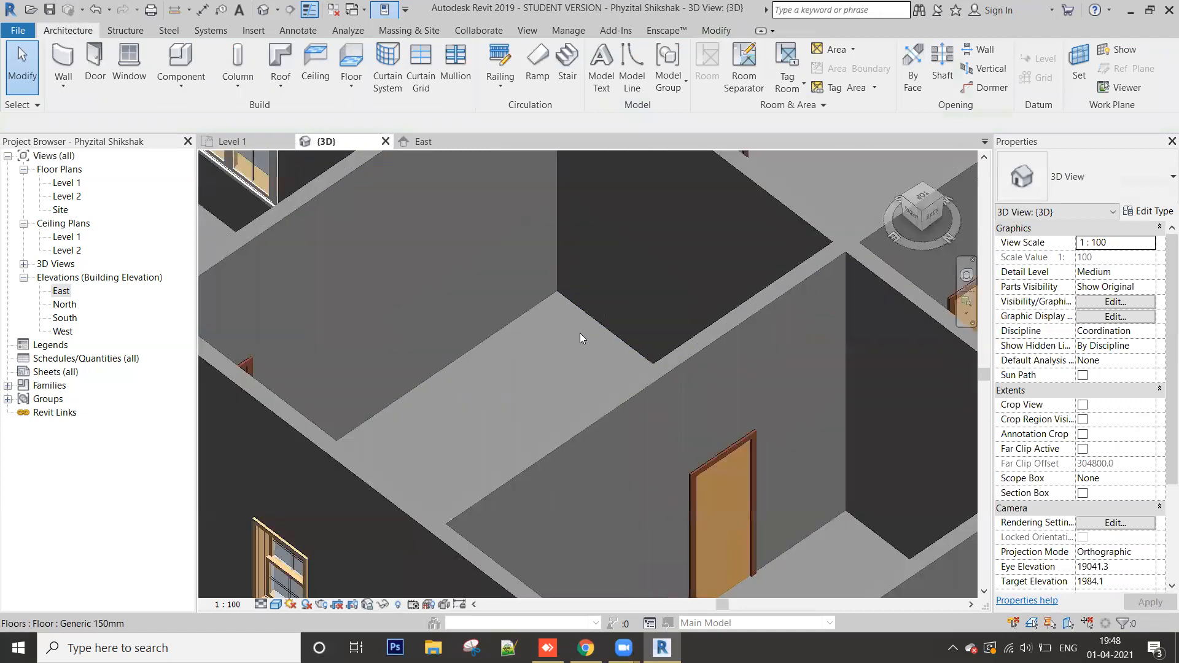
Step: Select the Generic 150mm floor and open its boundary for editing in the Level 1 plan
left_click(535, 362)
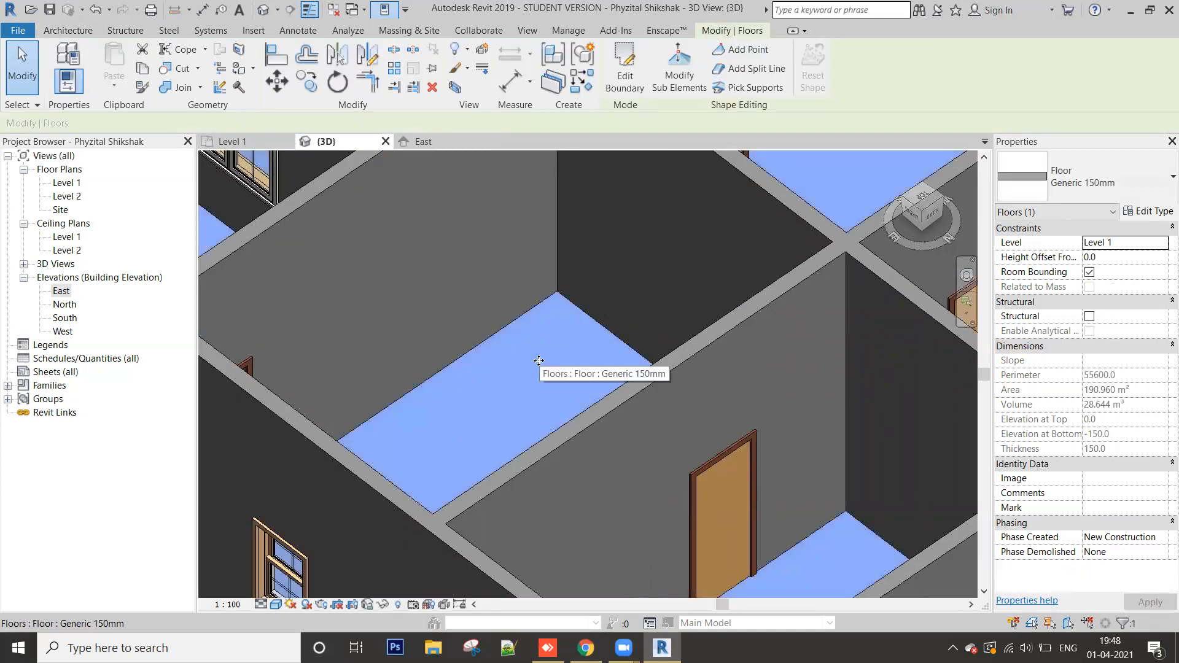
left_click(253, 143)
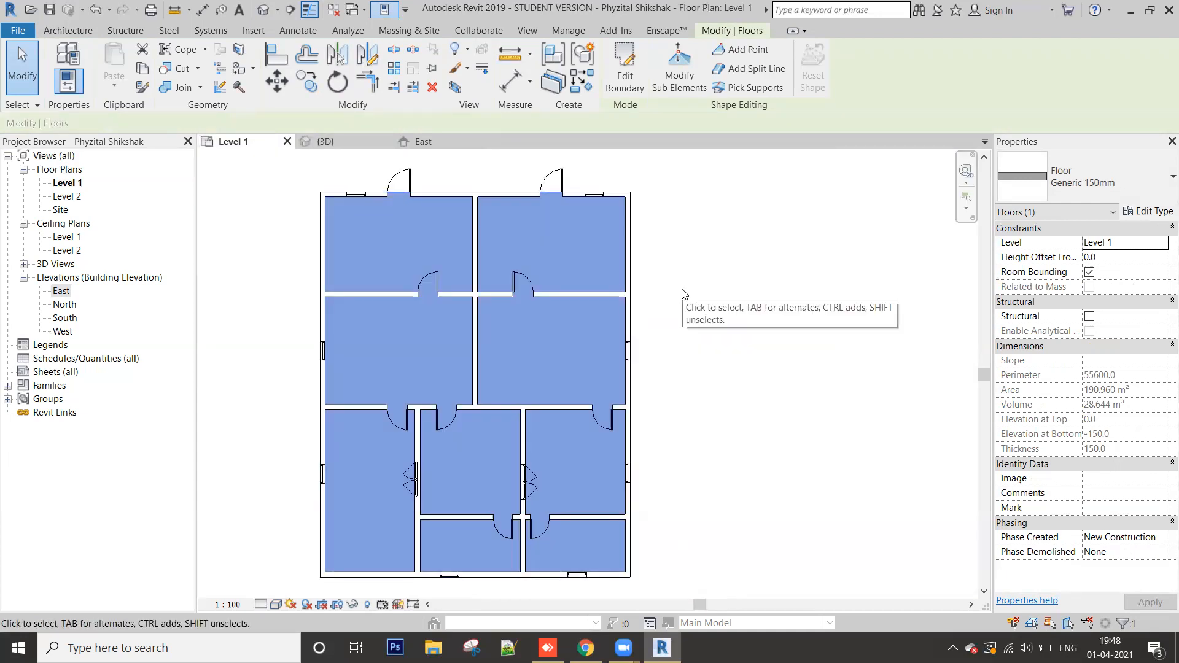
middle_click_drag(521, 382, 622, 380)
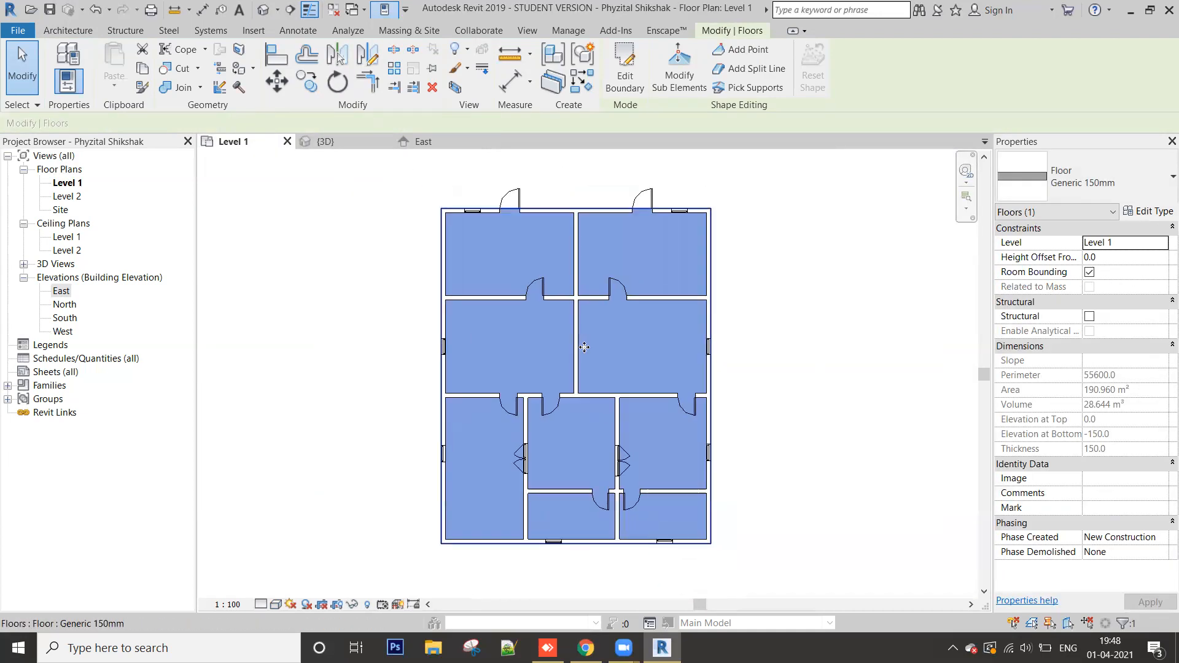
scroll(573, 336, "down", 1)
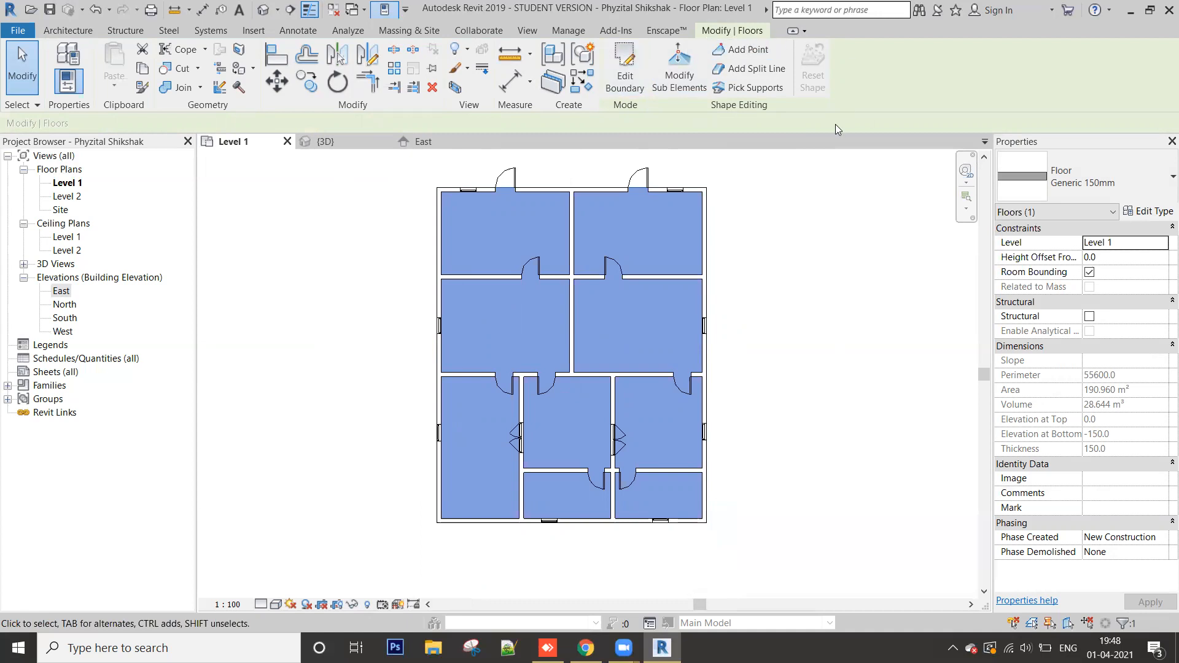
left_click(627, 69)
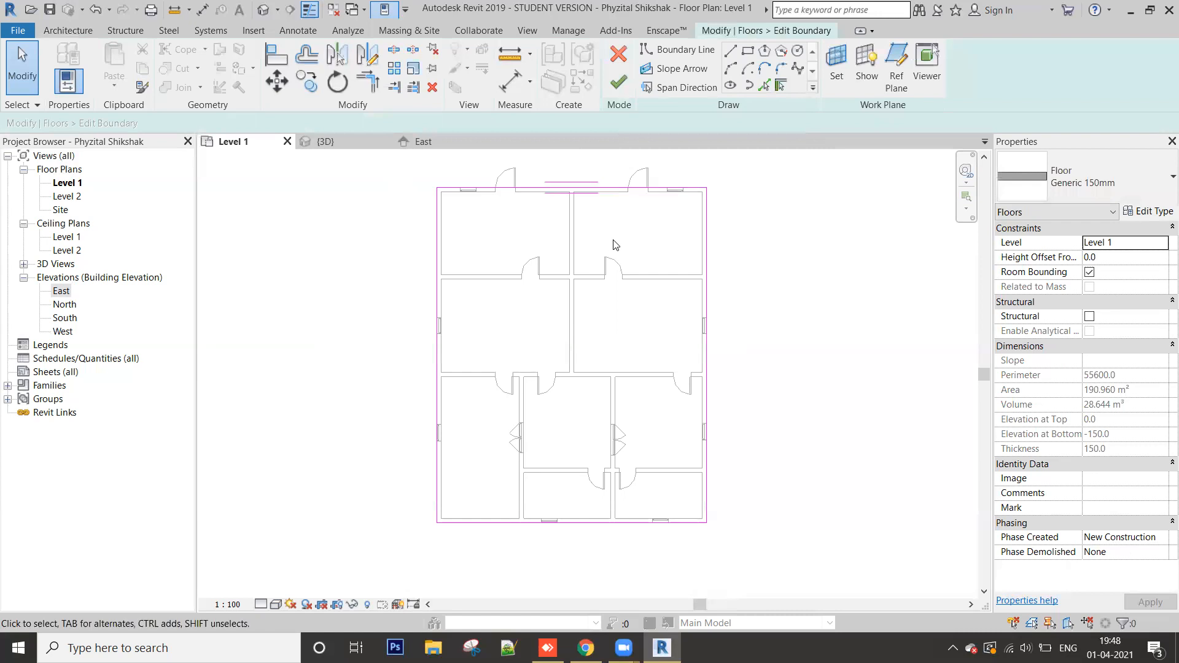
Step: Sketch a closed rectangular boundary loop, 5900 mm wide, along the inner wall faces of the northwest room
scroll(616, 245, "up", 3)
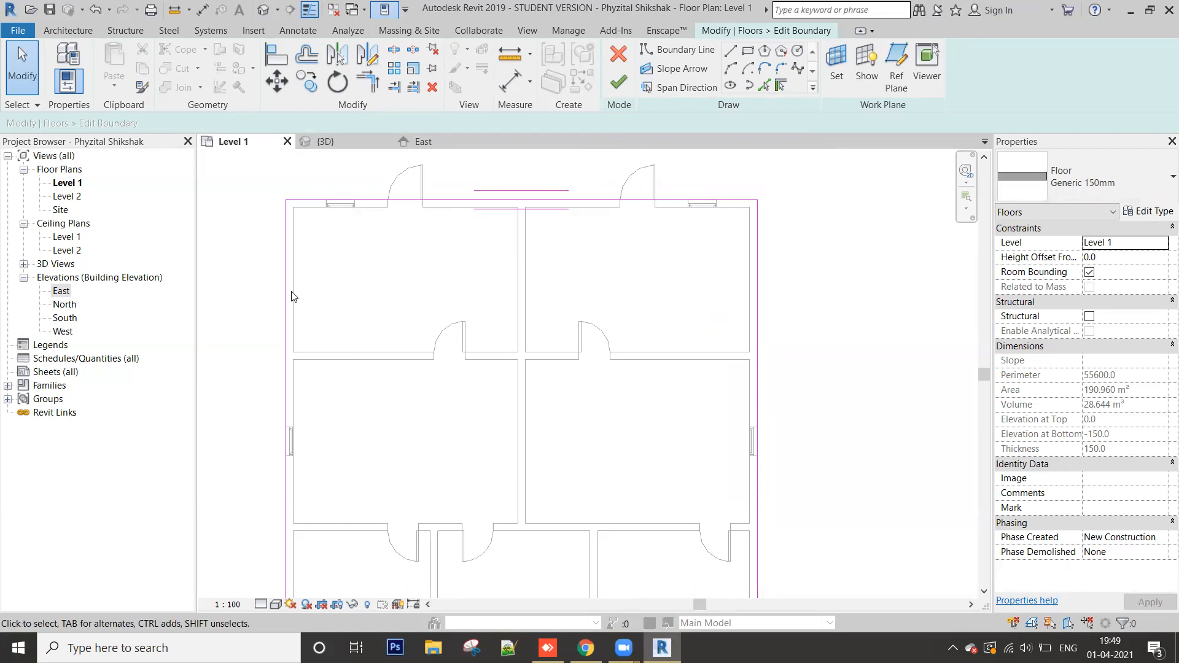
scroll(522, 256, "up", 2)
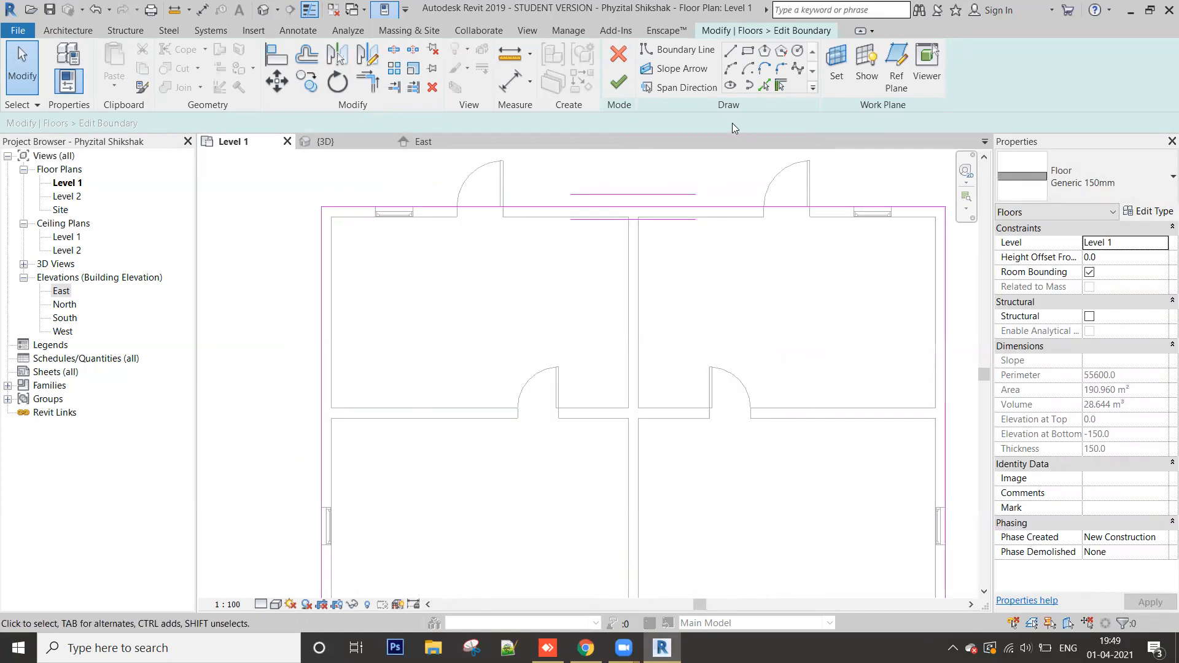
left_click(731, 53)
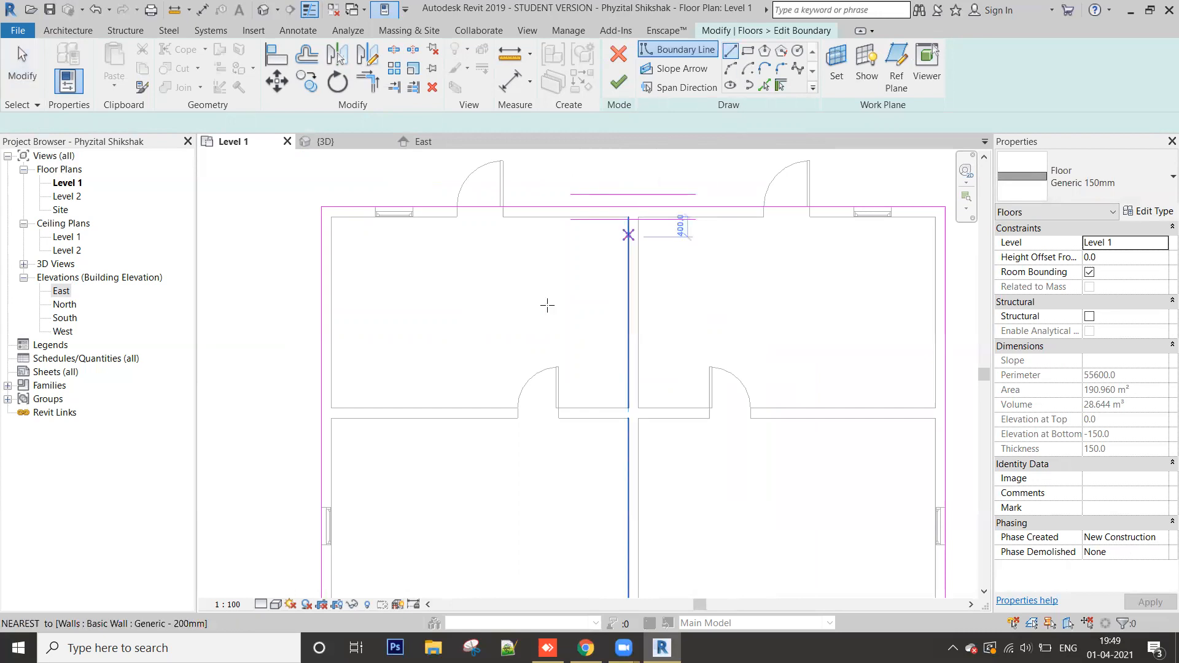
left_click(331, 408)
left_click(627, 408)
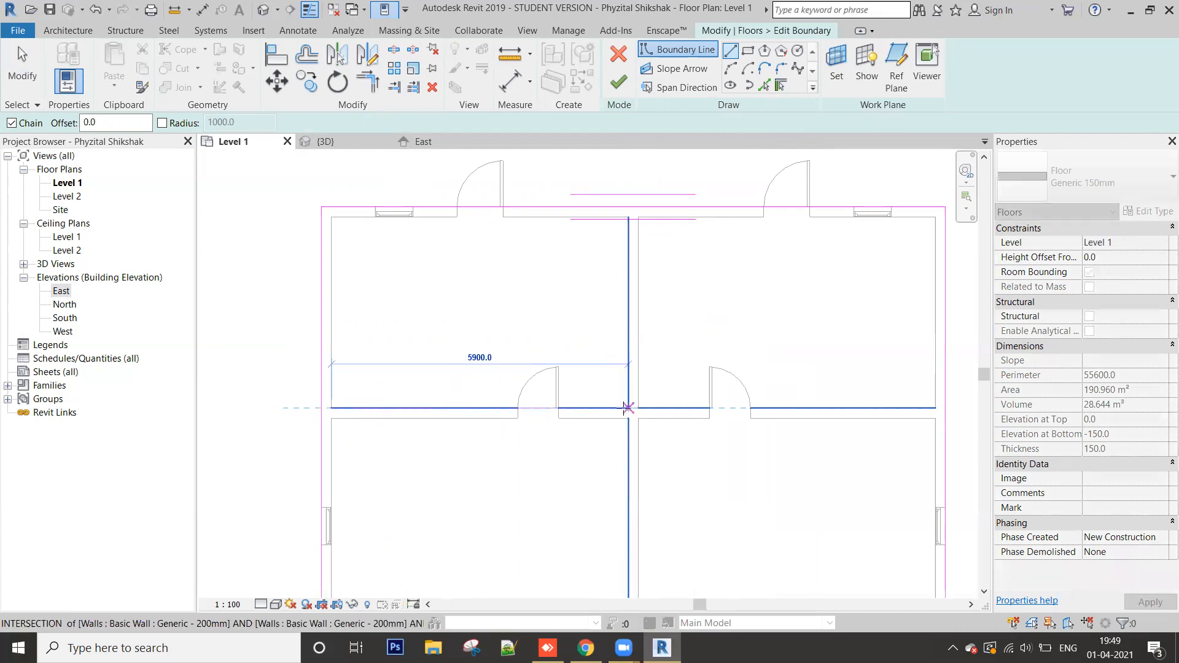
left_click(628, 217)
left_click(332, 216)
left_click(331, 407)
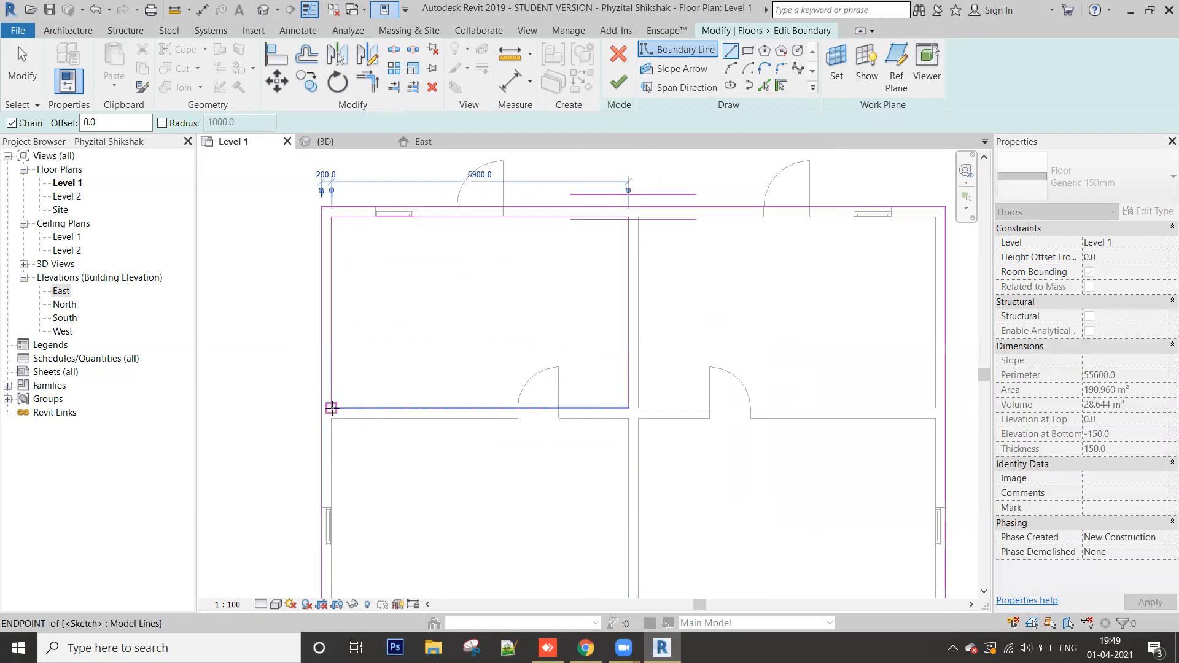
key("Escape")
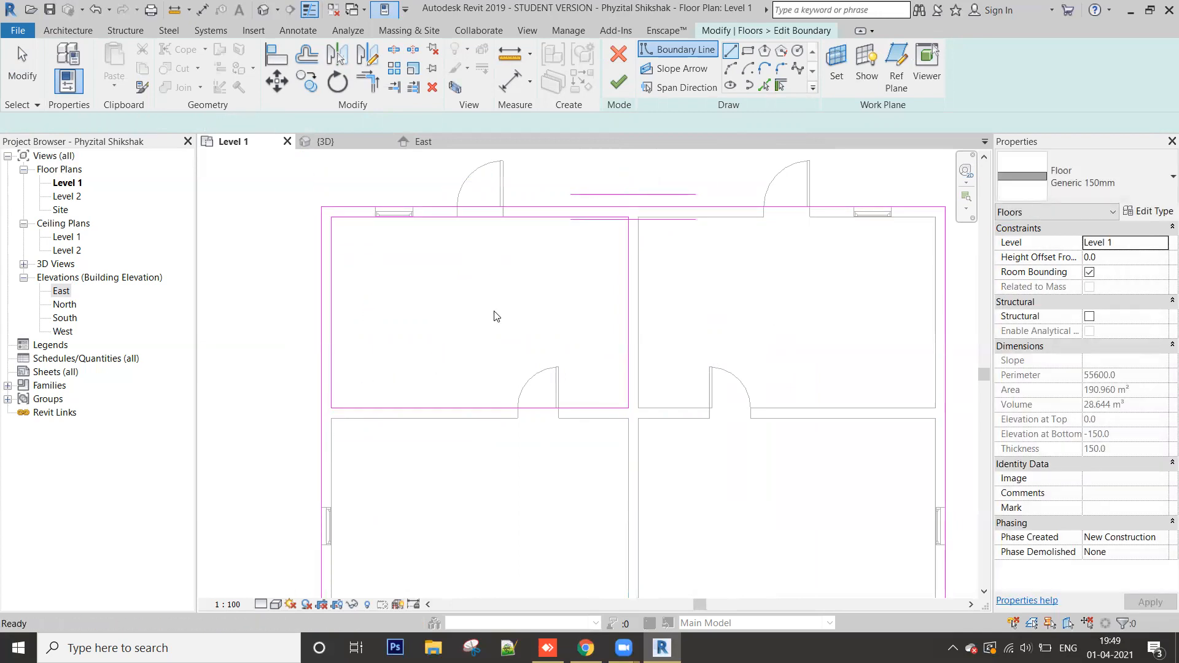
scroll(468, 264, "down", 2)
key("Escape")
Step: Check the inner room loop and the outer boundary as connected chains of lines
middle_click_drag(513, 317, 524, 281)
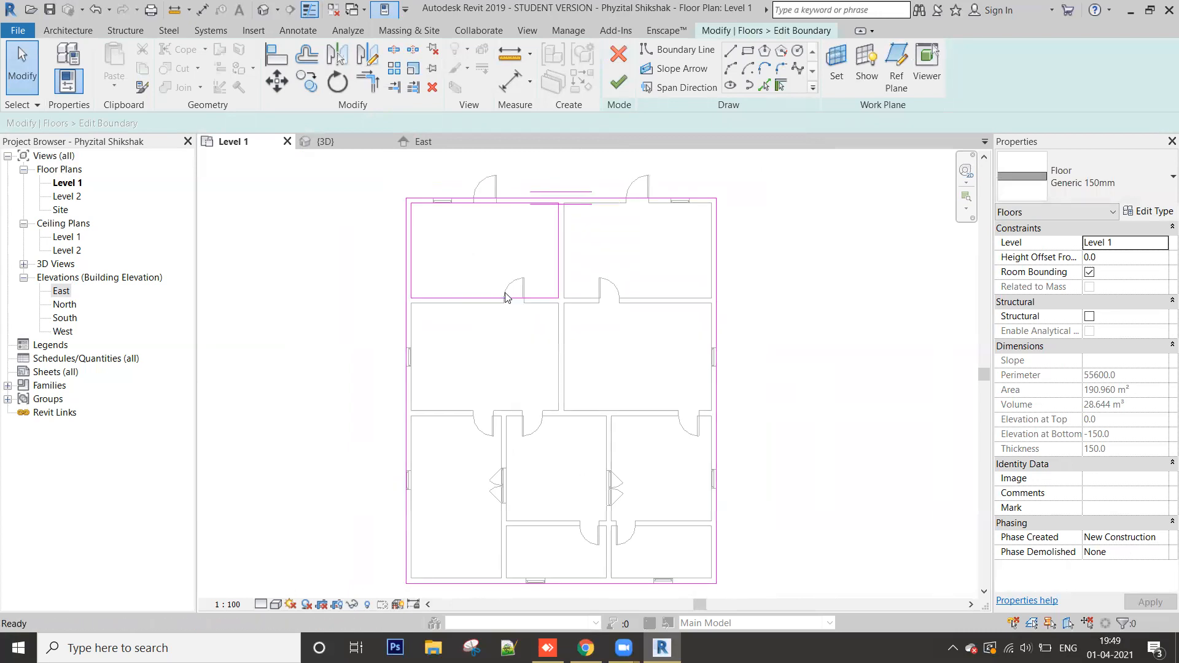
key("Tab")
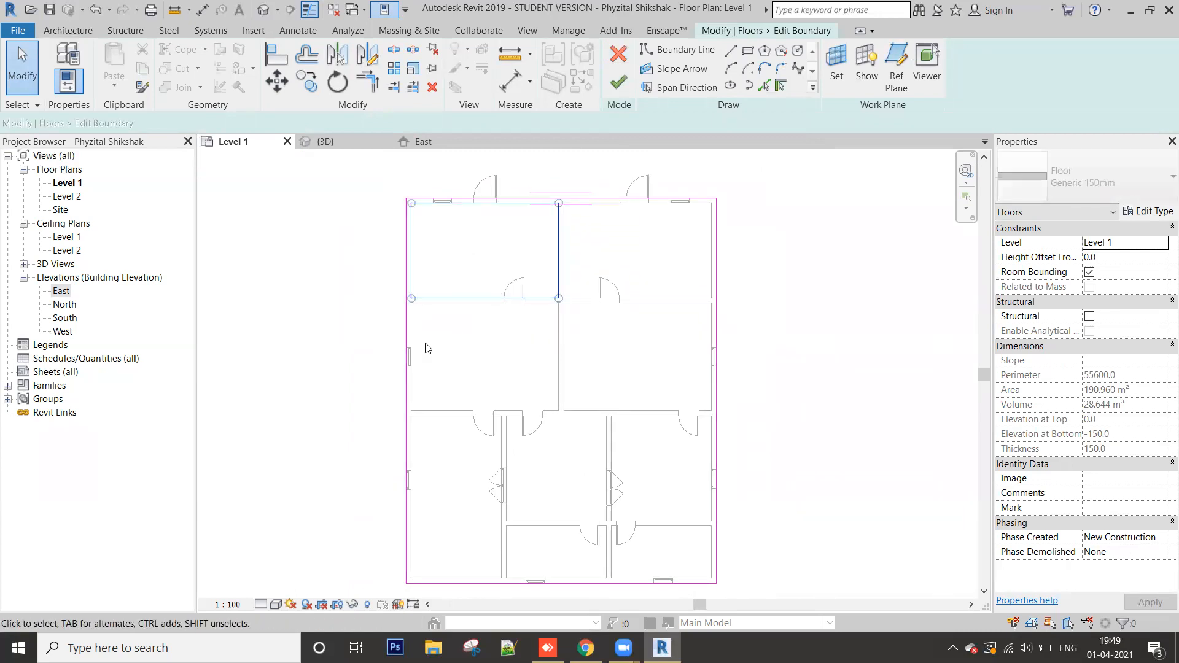
key("Tab")
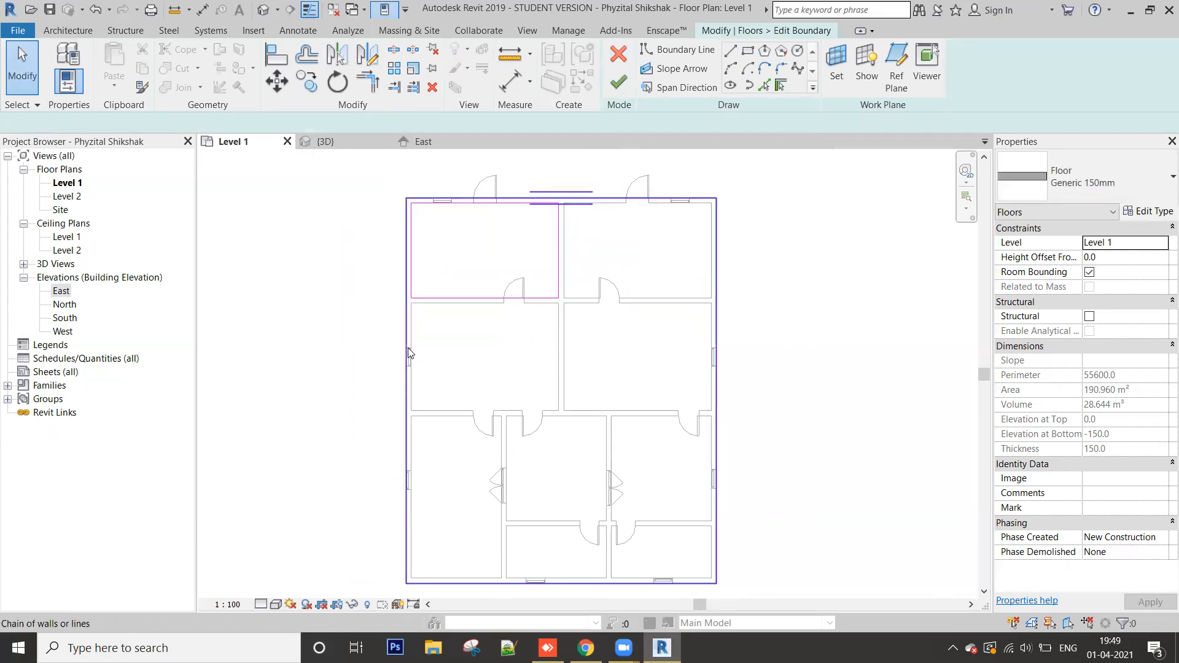
left_click(408, 348)
left_click(818, 235)
scroll(610, 191, "down", 3)
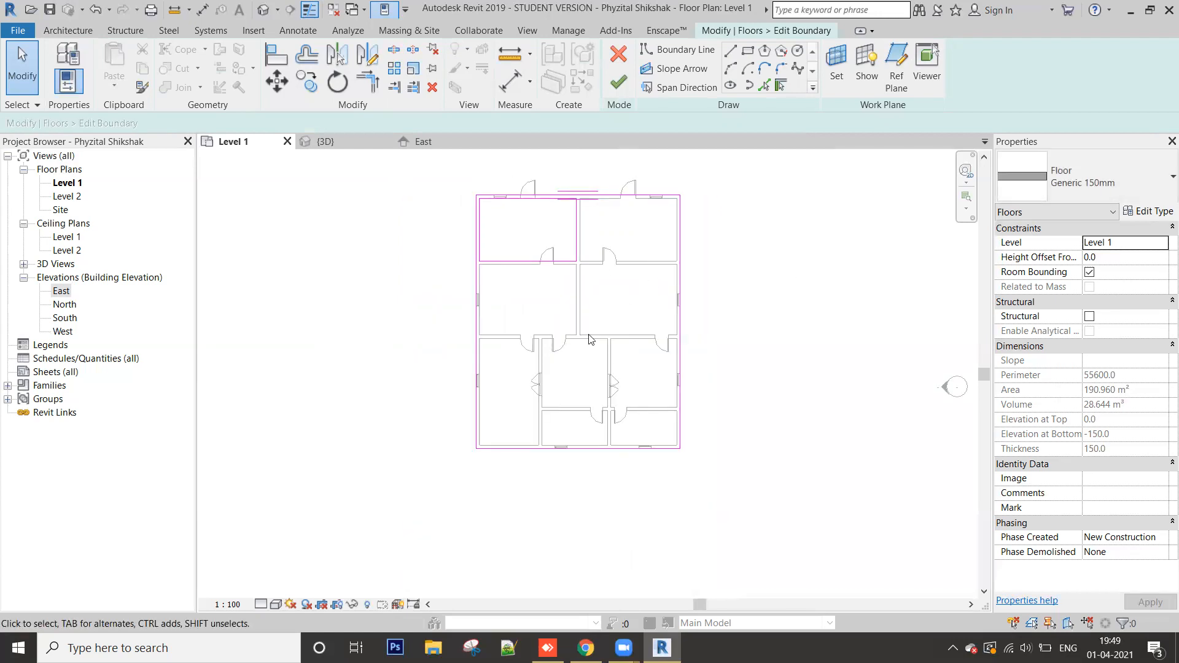
Step: Shorten the inner loop's east line from its north end to about 3100 mm, try to finish the sketch, and continue sketching
left_click(576, 216)
scroll(576, 216, "up", 4)
scroll(697, 202, "down", 3)
left_click(688, 165)
left_click(618, 82)
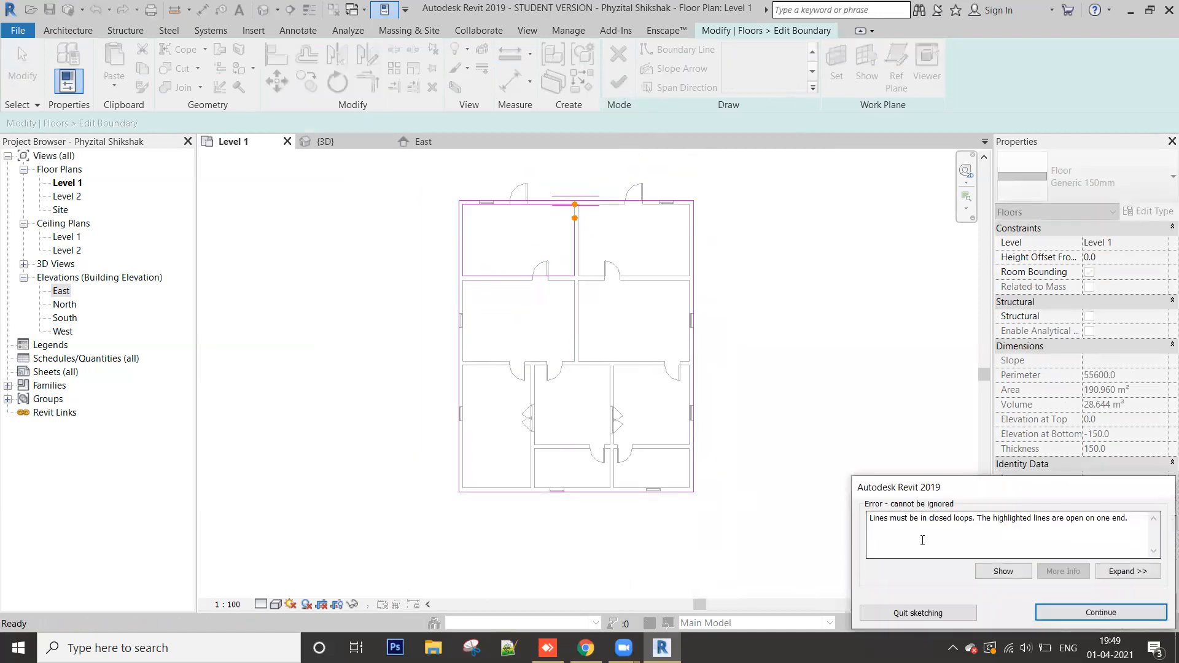
left_click(1077, 611)
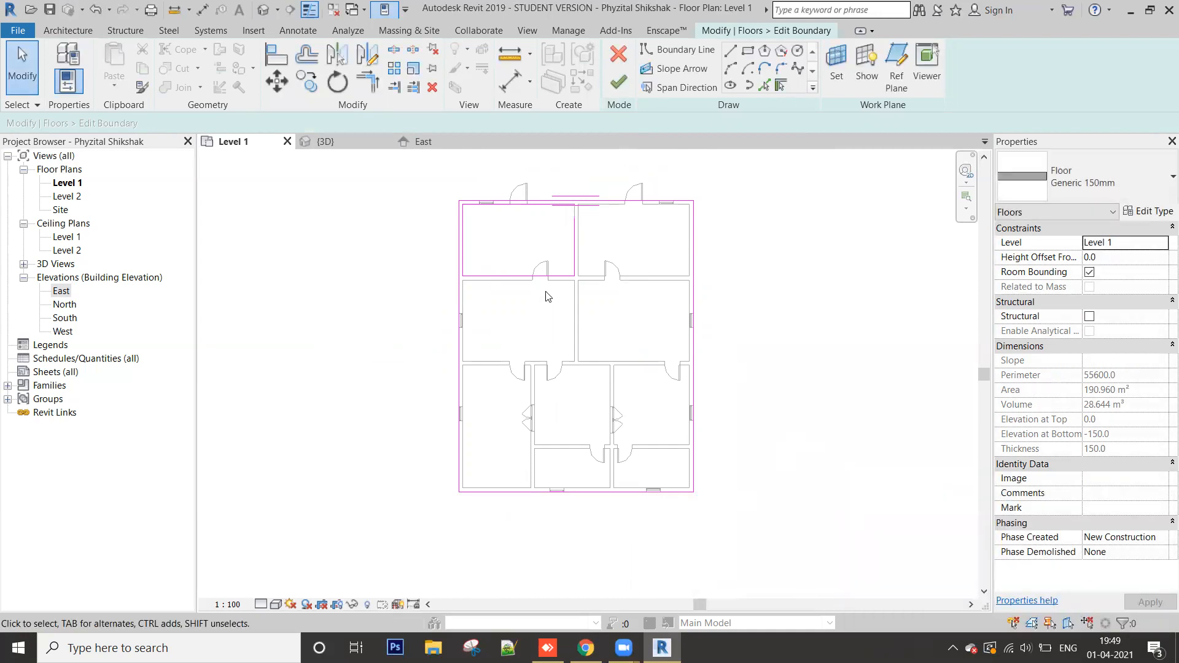
Step: Extend the inner loop's east line back north to the room corner to close the loop
scroll(573, 213, "up", 5)
left_click(580, 262)
middle_click_drag(590, 229, 594, 296)
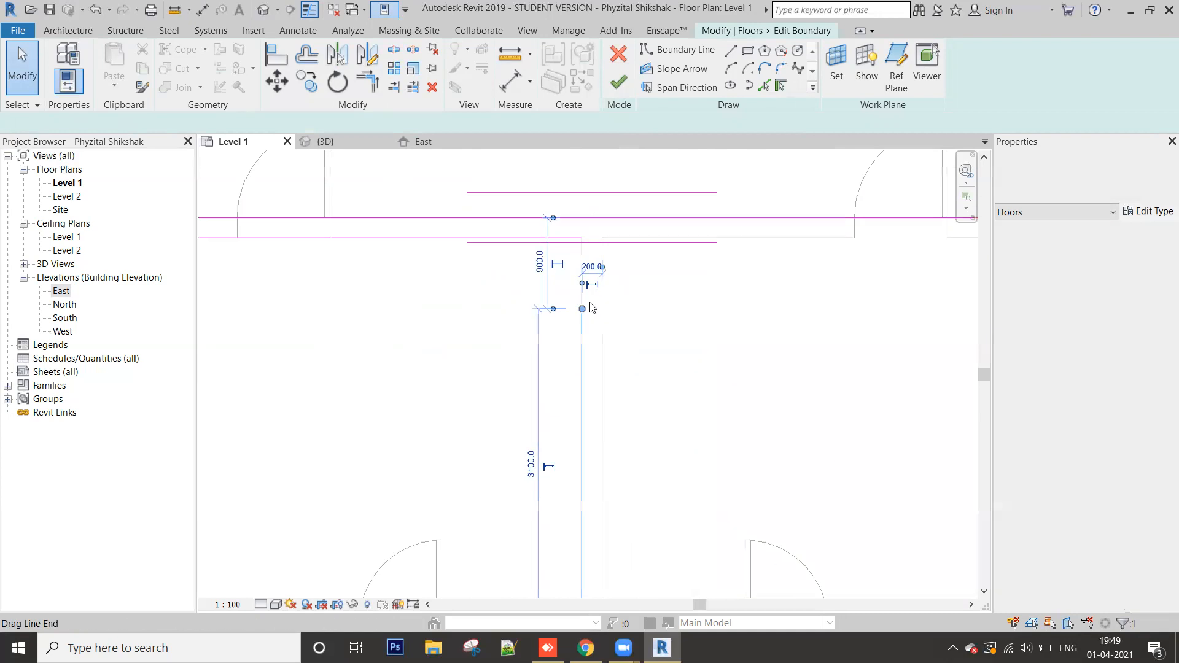
left_click_drag(583, 310, 582, 239)
middle_click_drag(616, 270, 605, 344)
left_click(685, 292)
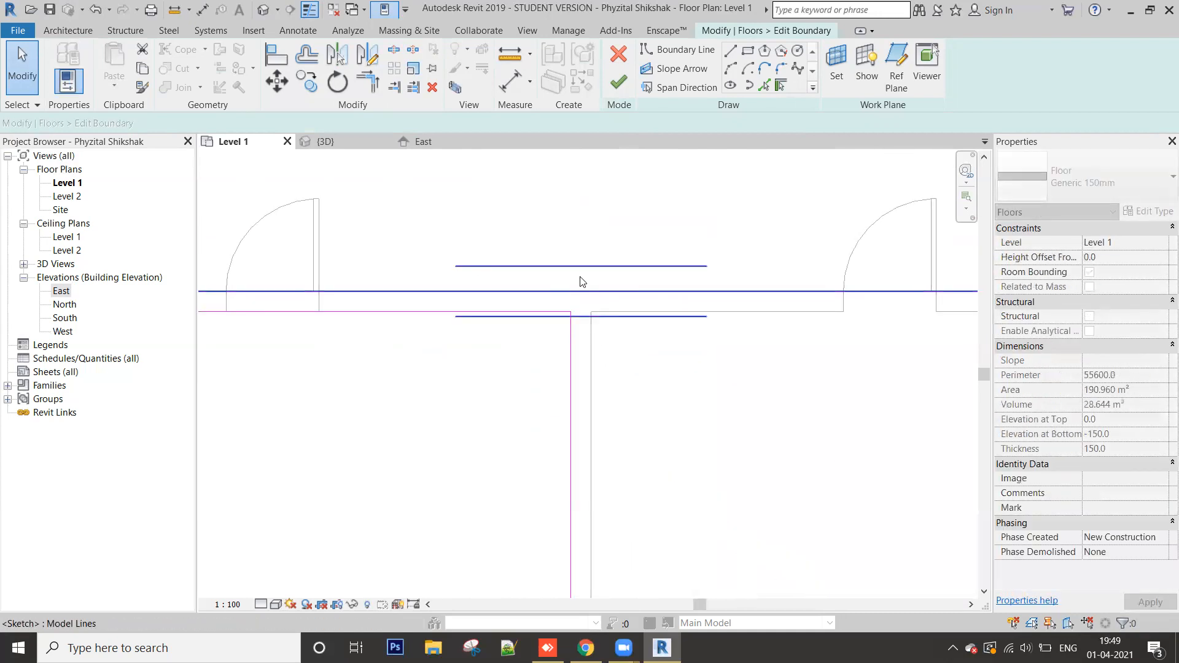
scroll(555, 285, "down", 4)
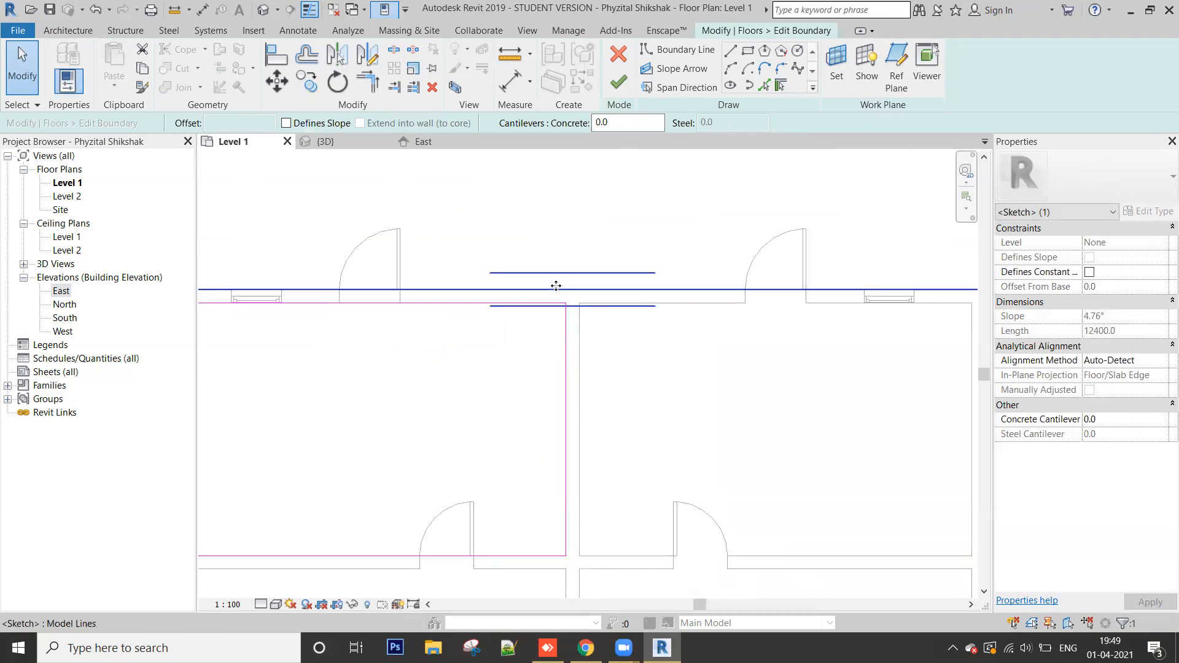
left_click(519, 316)
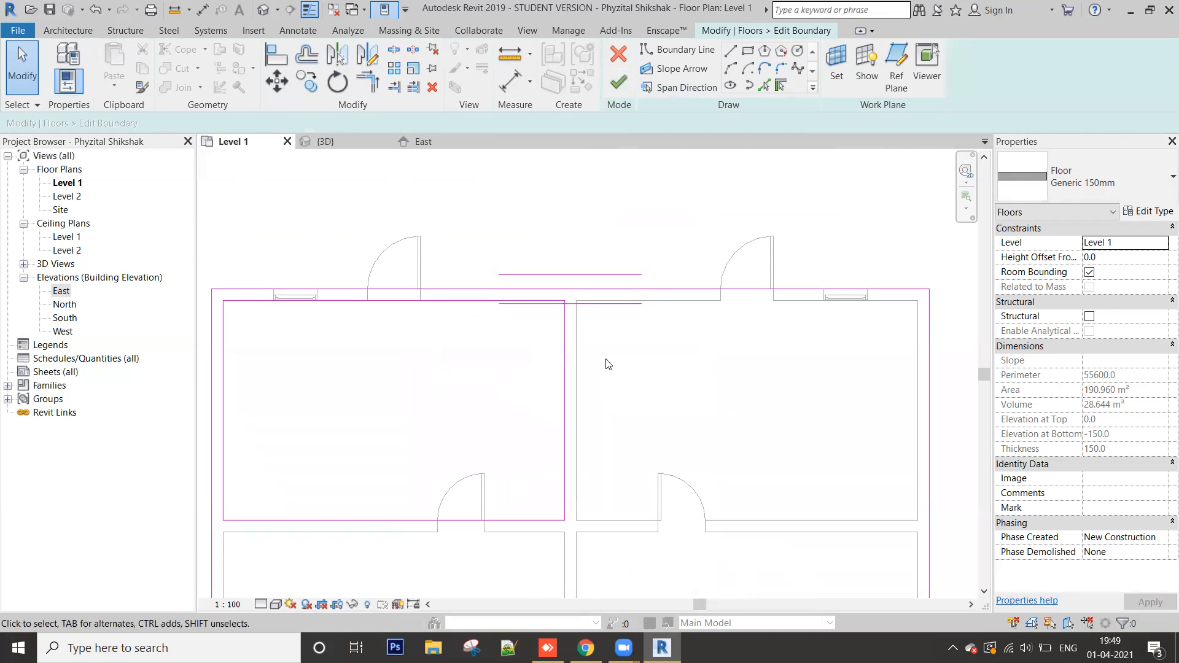
Step: Examine the north line of the floor's outer boundary and its parallel span direction marks in the sketch
scroll(560, 368, "down", 3)
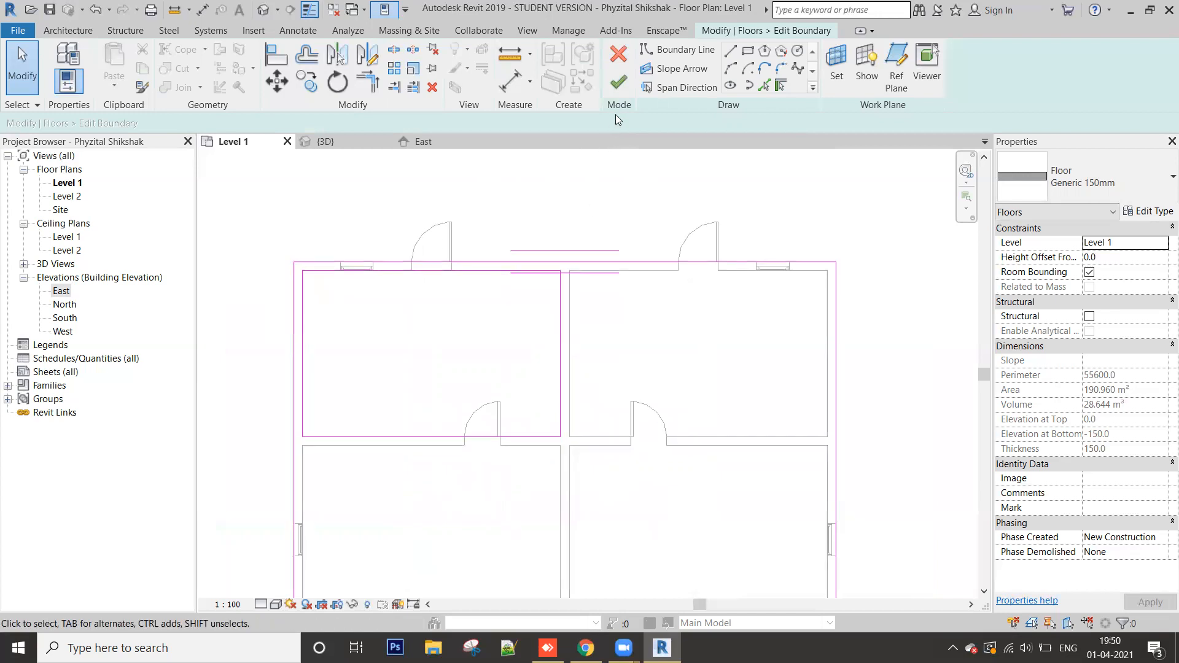
scroll(555, 286, "up", 2)
scroll(555, 287, "up", 3)
left_click(542, 345)
left_click(605, 327)
left_click(533, 344)
scroll(614, 336, "down", 4)
scroll(595, 312, "up", 2)
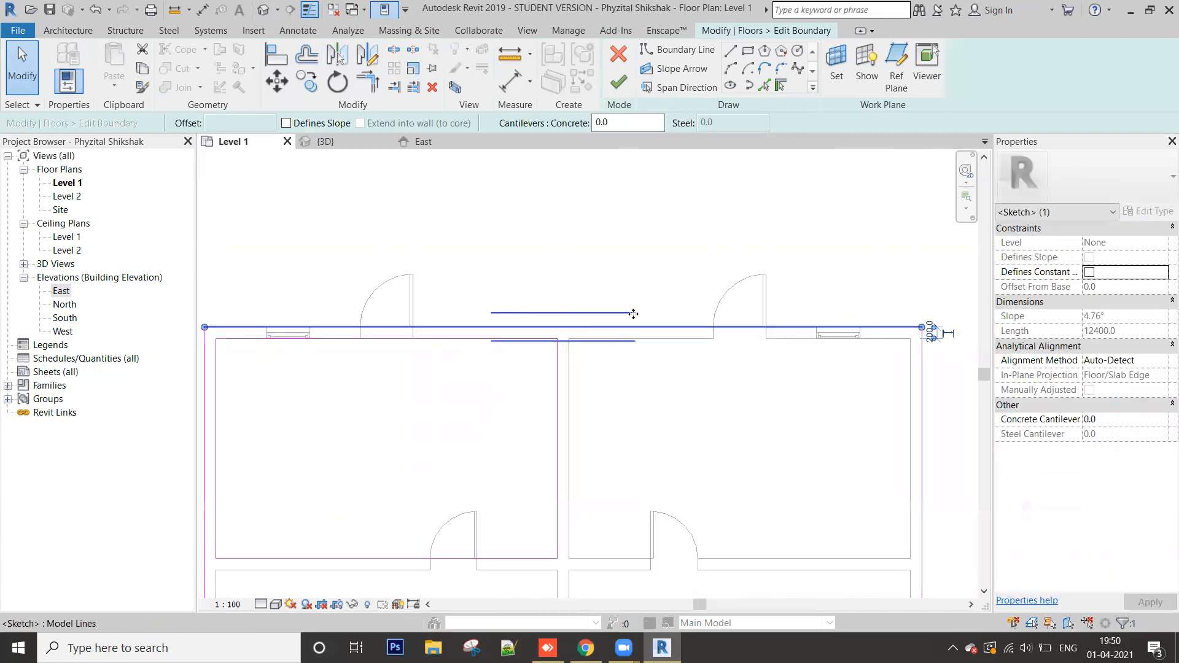
scroll(589, 318, "down", 2)
scroll(627, 310, "up", 3)
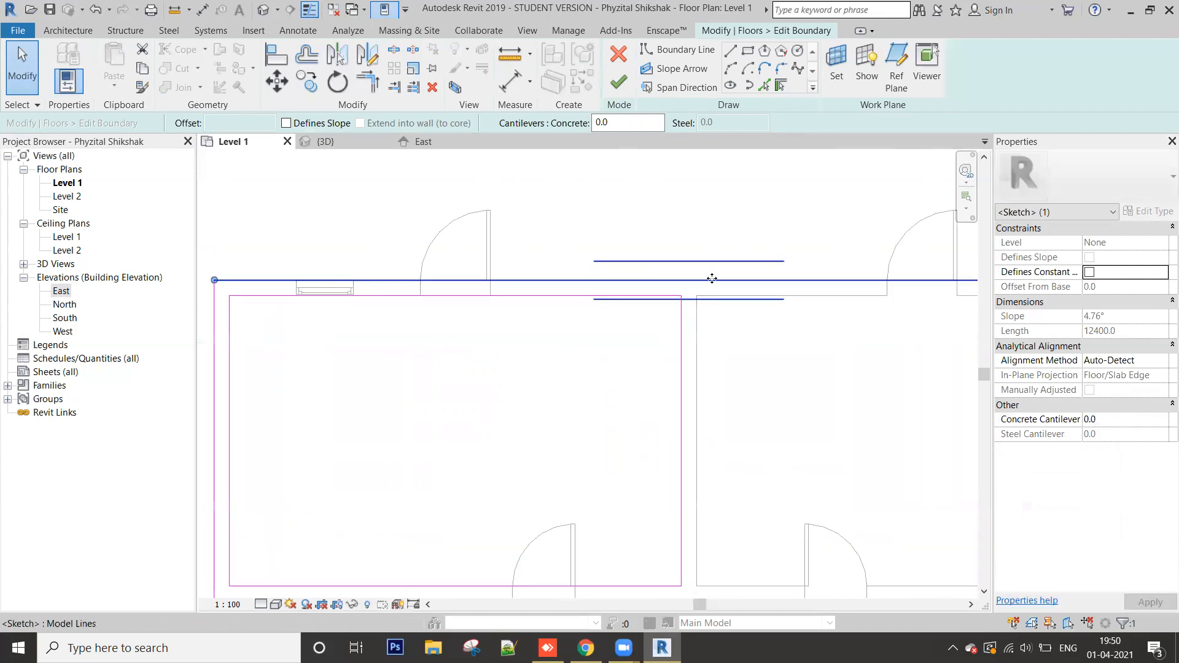
scroll(710, 301, "down", 2)
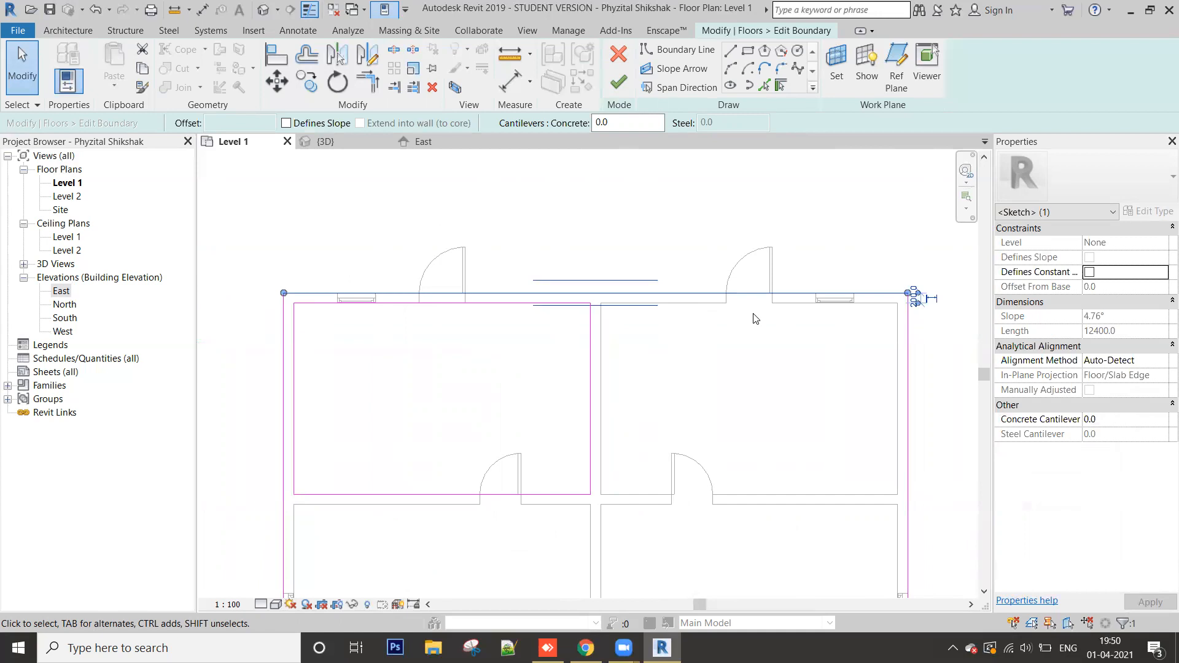
scroll(617, 307, "up", 2)
scroll(576, 332, "down", 2)
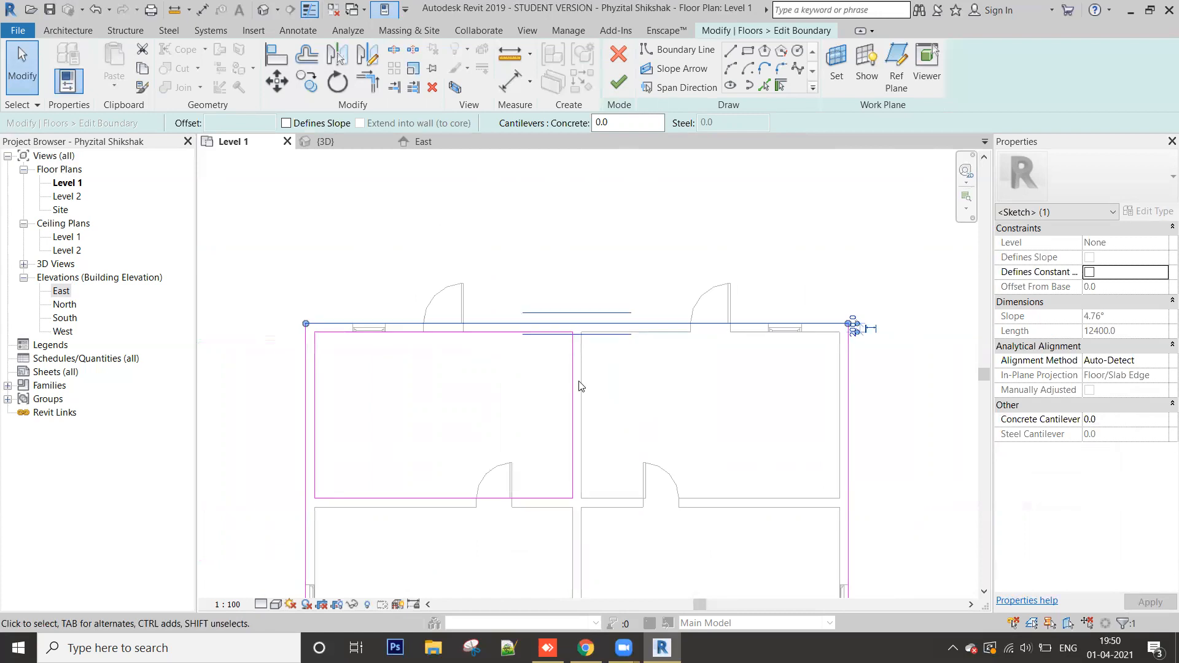
middle_click_drag(589, 344, 600, 266)
scroll(590, 254, "down", 1)
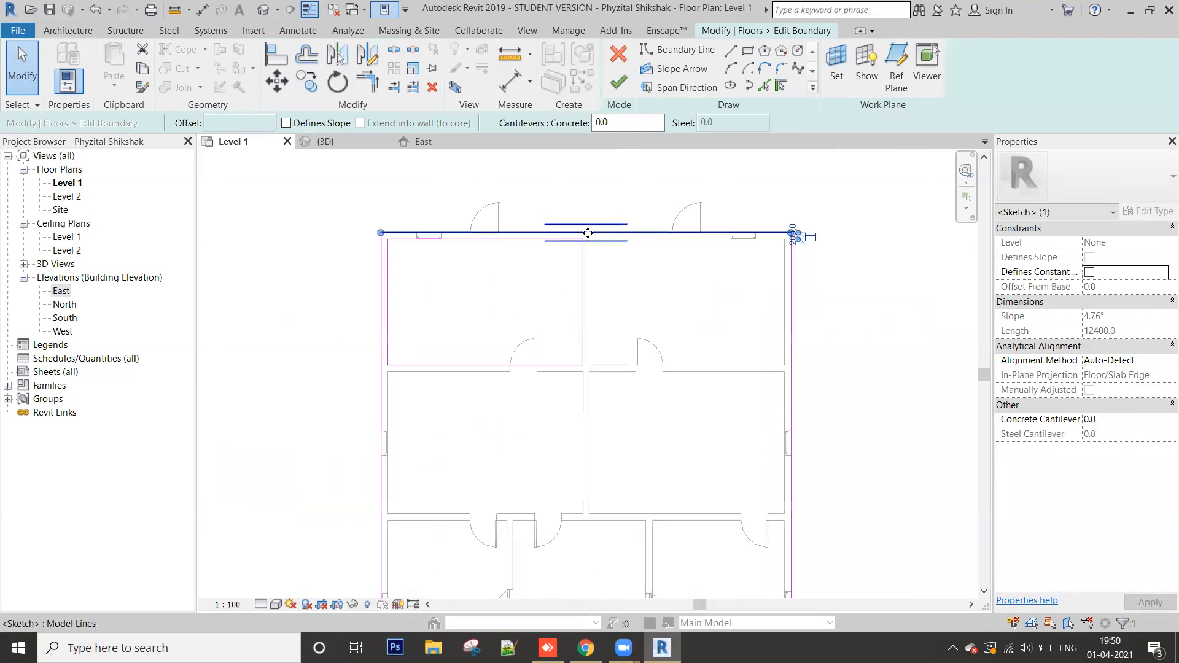
scroll(593, 232, "up", 2)
left_click(835, 278)
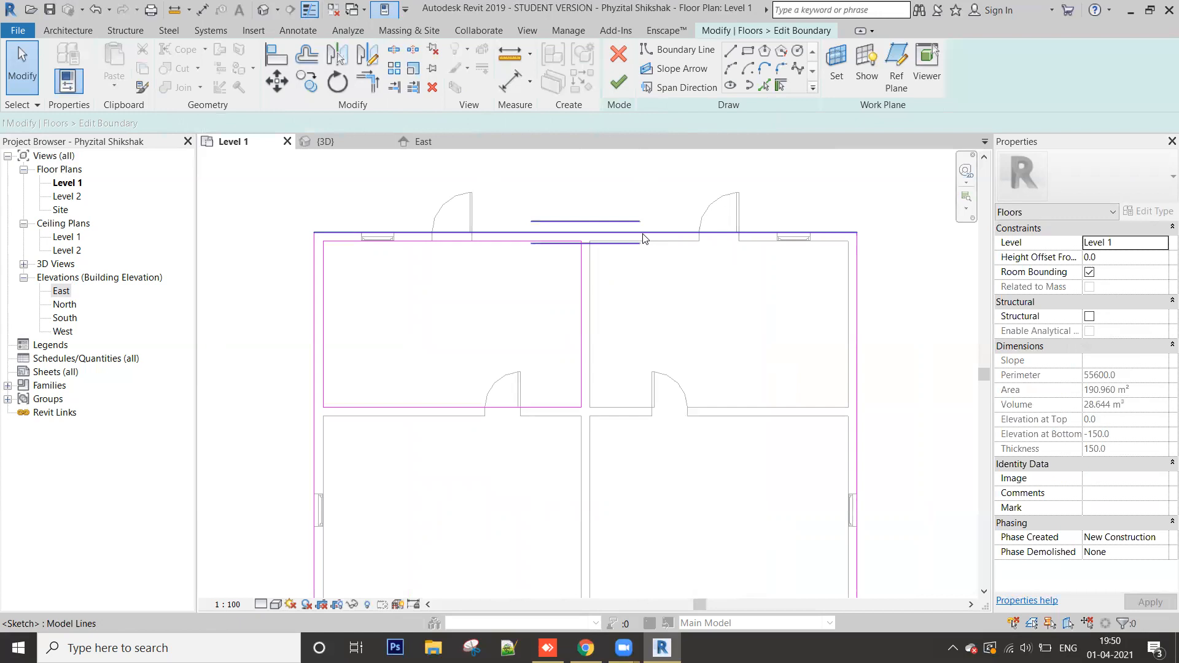
middle_click_drag(640, 249, 649, 253)
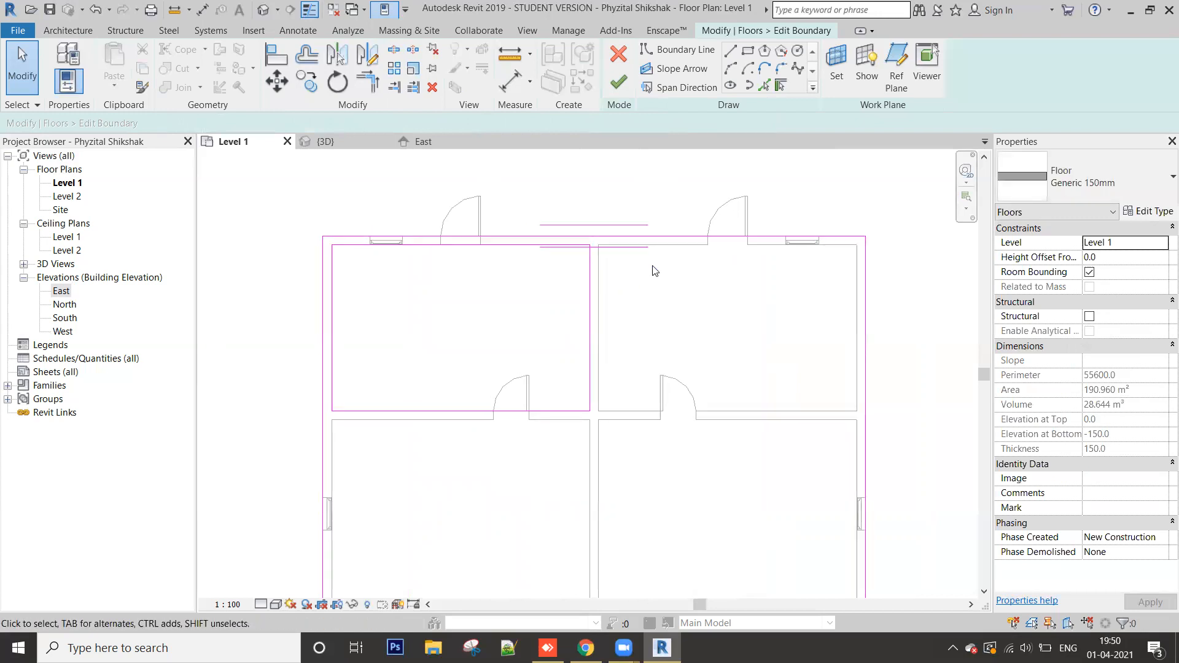
scroll(544, 364, "down", 1)
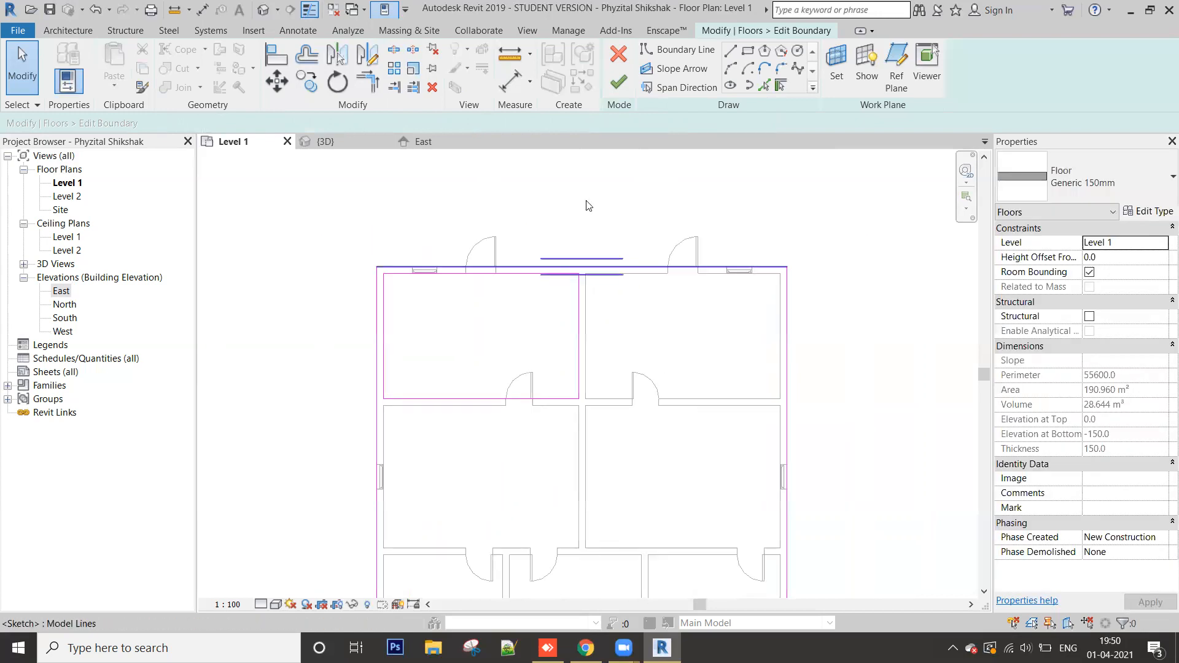
Step: Finish the floor boundary edit so the inner loop cuts the floor out of the northwest room
left_click(620, 84)
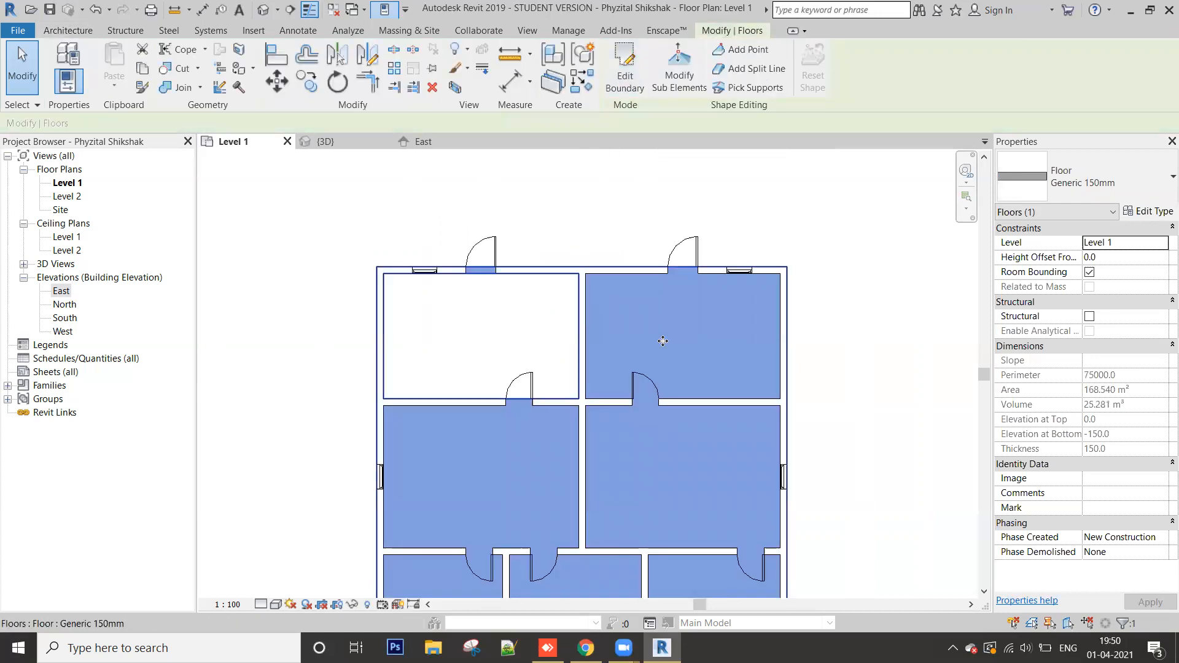
scroll(577, 319, "down", 2)
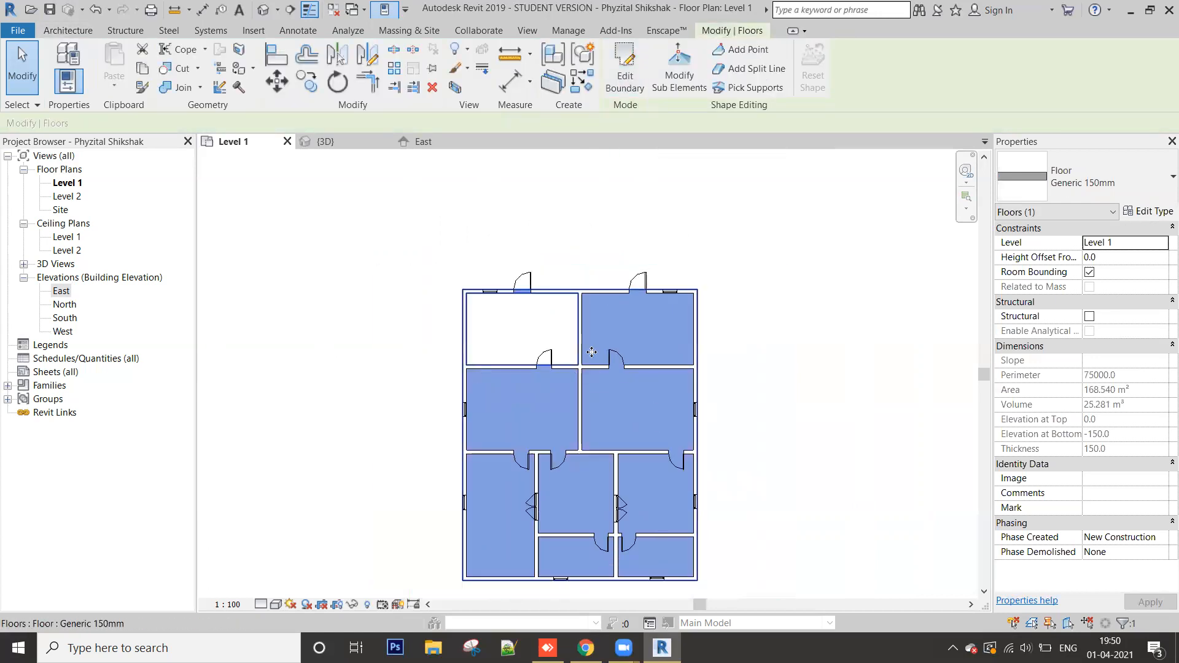
scroll(531, 366, "up", 2)
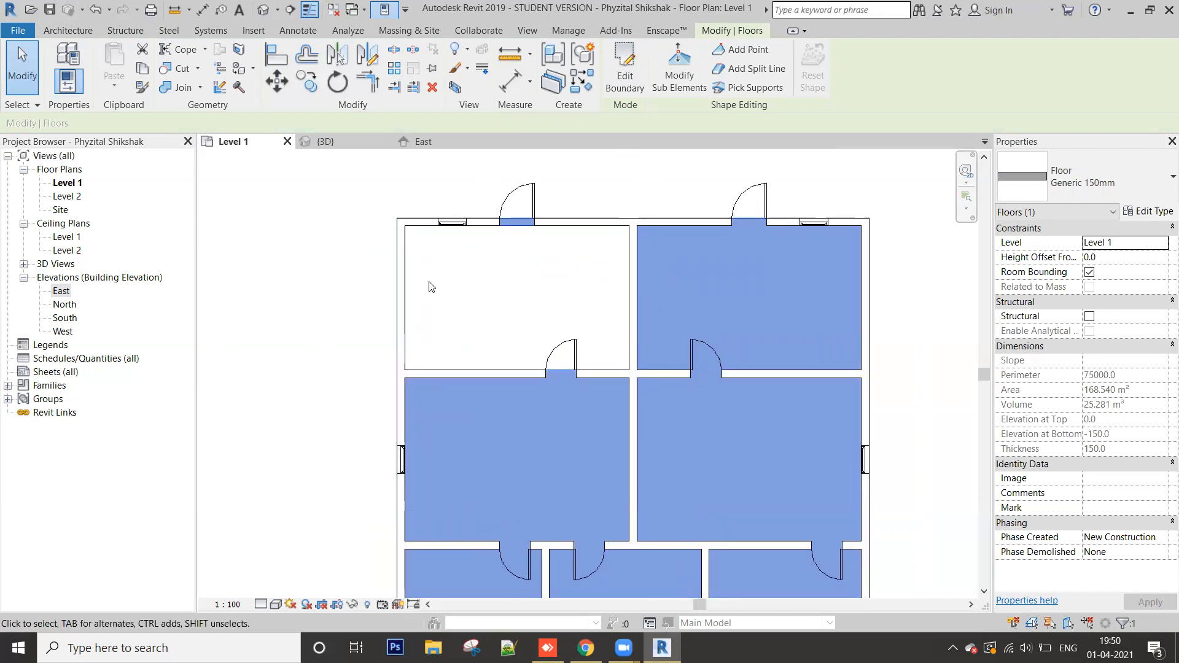
Step: Inspect the floor opening in the northwest room from several angles in the 3D view
left_click(323, 142)
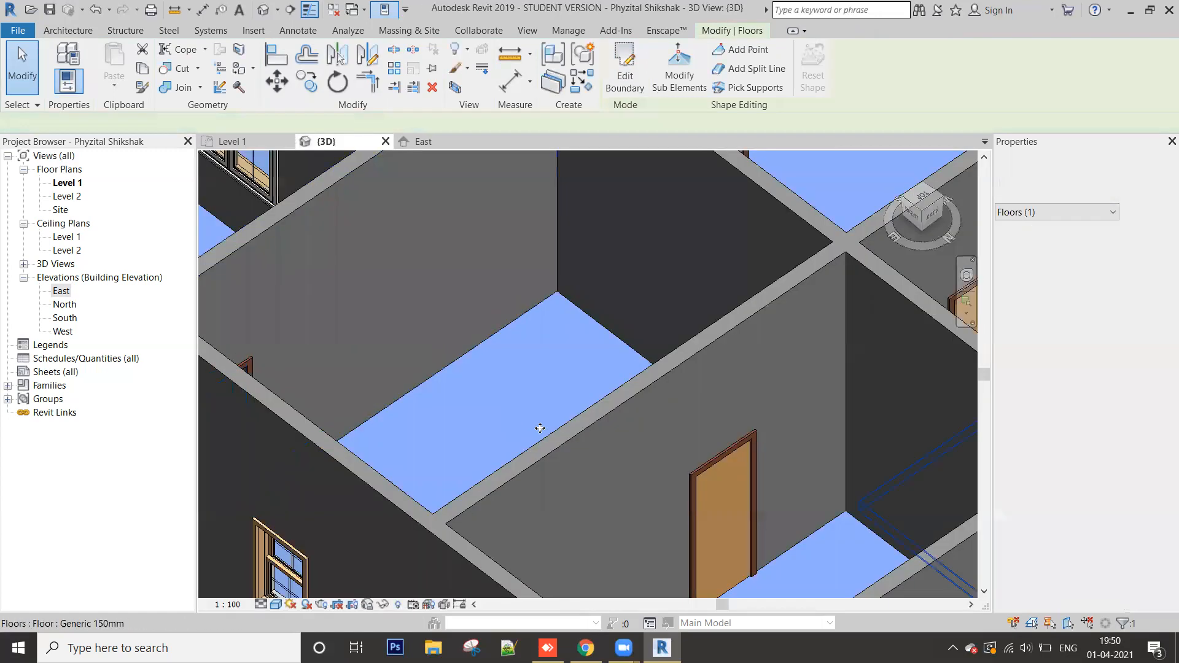
scroll(551, 368, "down", 4)
middle_click_drag(657, 382, 395, 459, "shift")
left_click(394, 459)
scroll(420, 433, "up", 3)
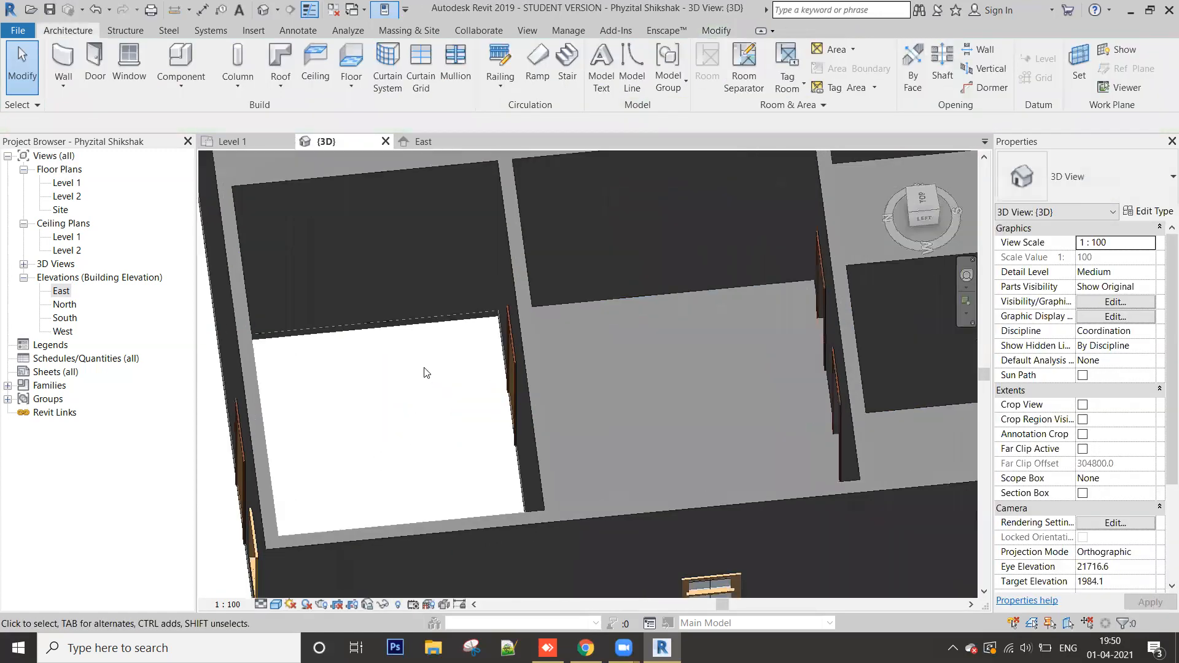
scroll(444, 382, "down", 5)
middle_click_drag(445, 382, 538, 428, "shift")
scroll(537, 428, "up", 3)
middle_click_drag(584, 489, 614, 465, "shift")
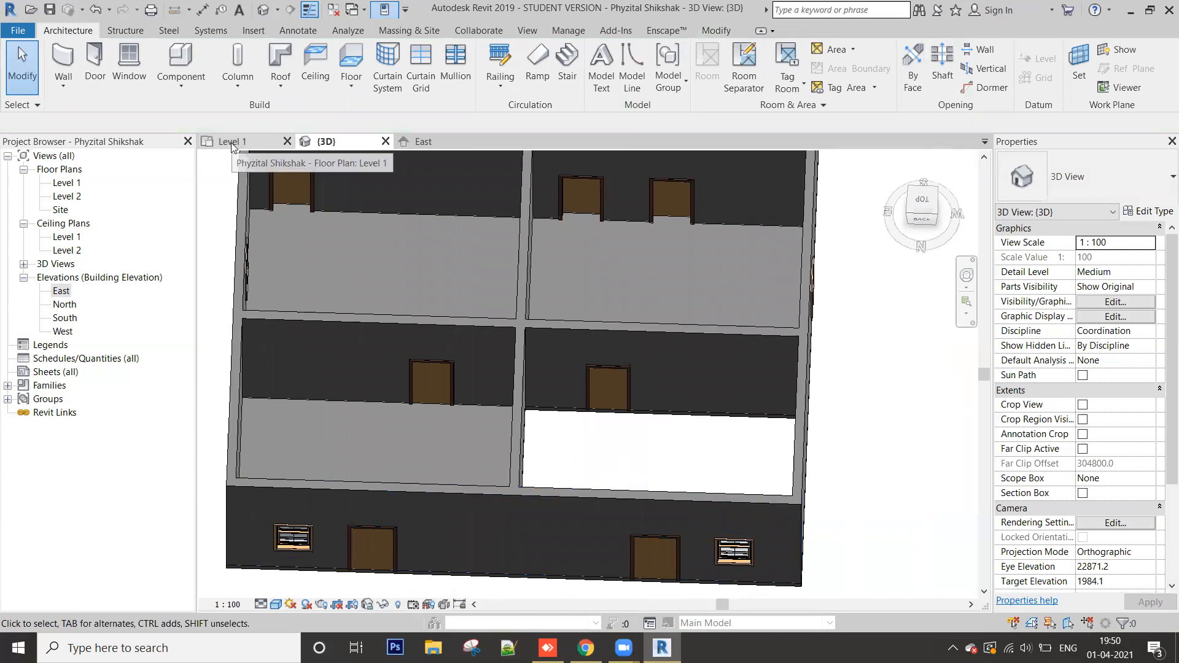
Step: Start a new floor boundary in the Level 1 plan with the Generic 150mm floor type
left_click(271, 159)
scroll(509, 350, "down", 3)
scroll(528, 368, "up", 3)
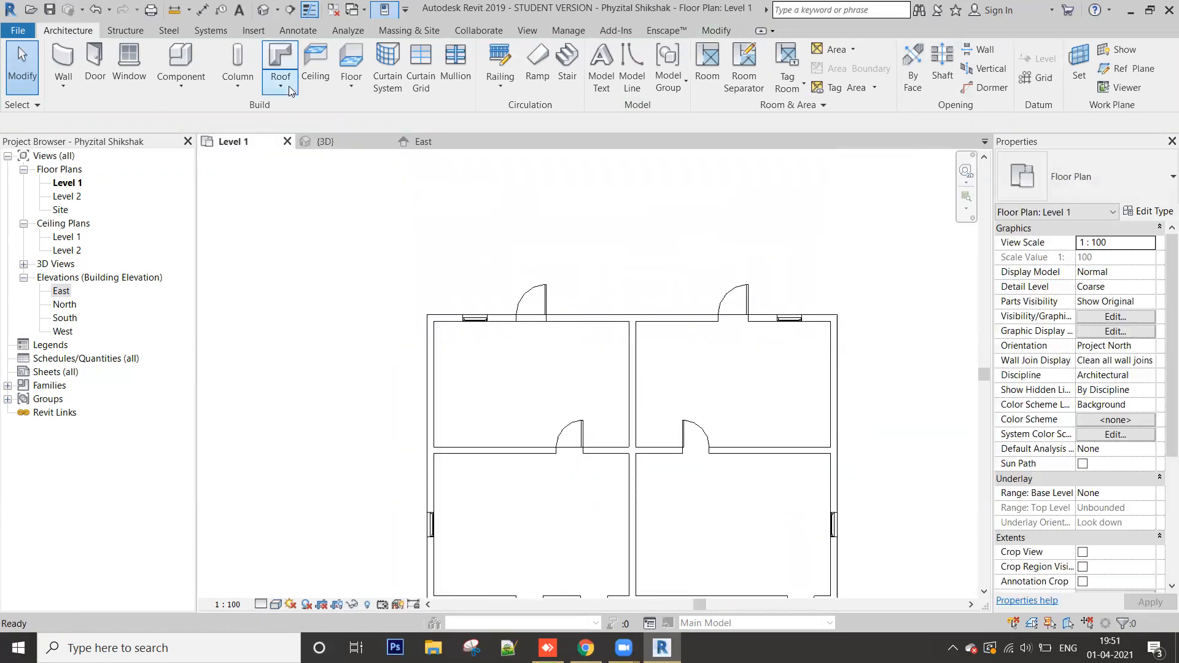
left_click(351, 84)
left_click(382, 126)
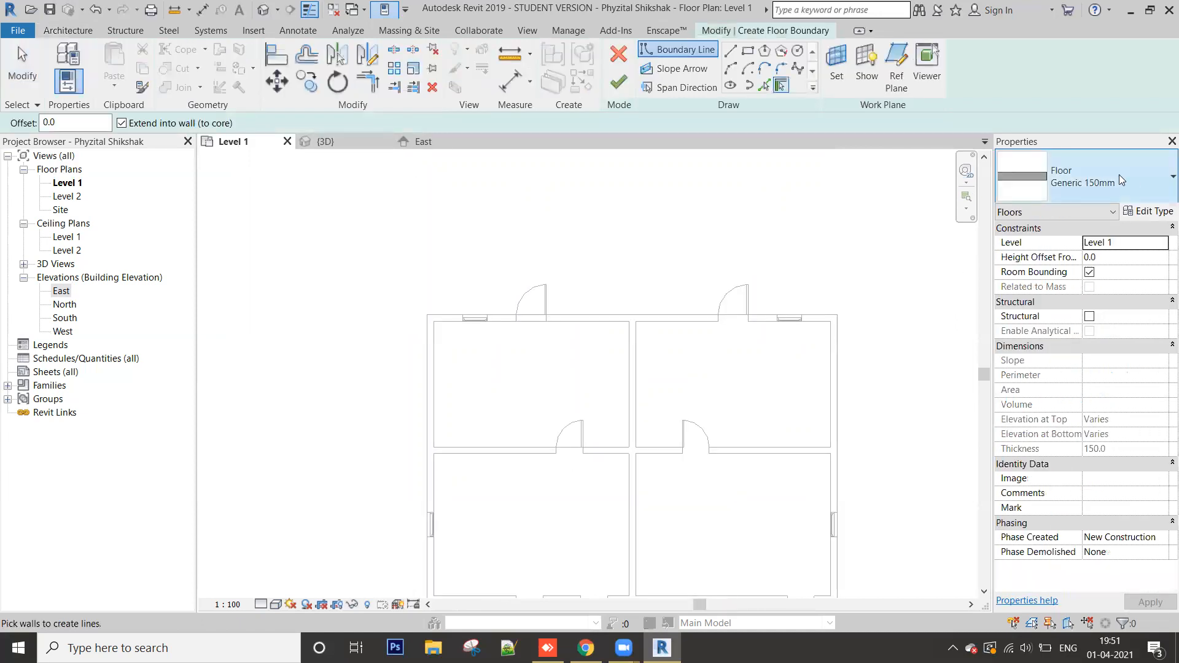
left_click(1119, 174)
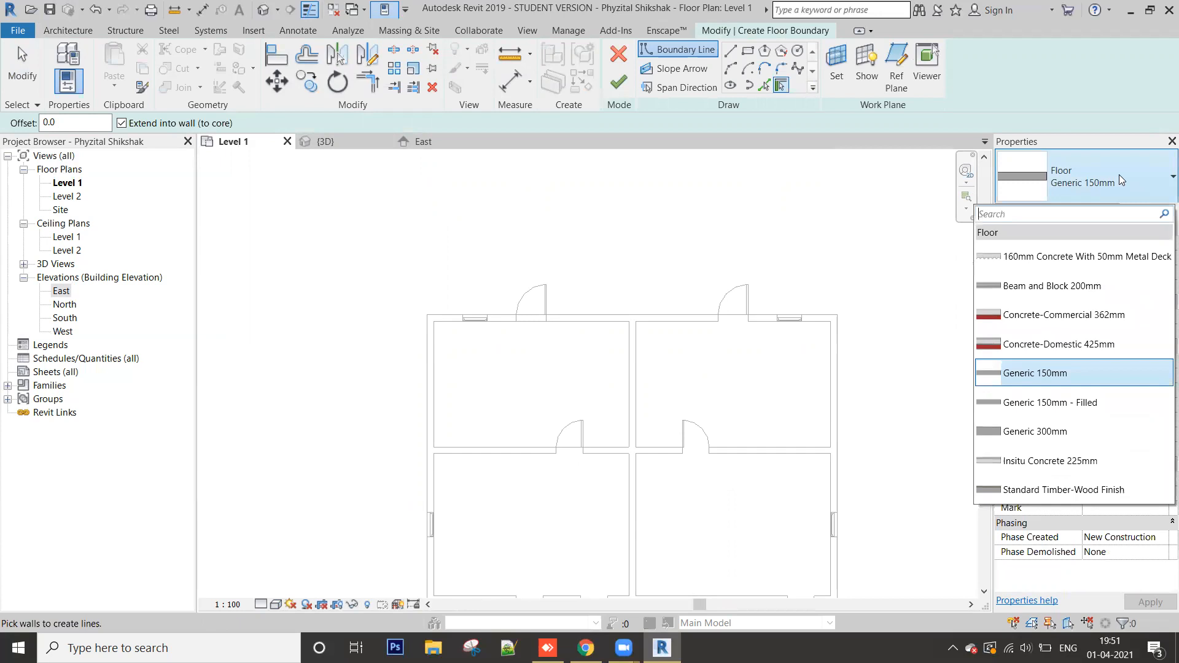
left_click(1057, 375)
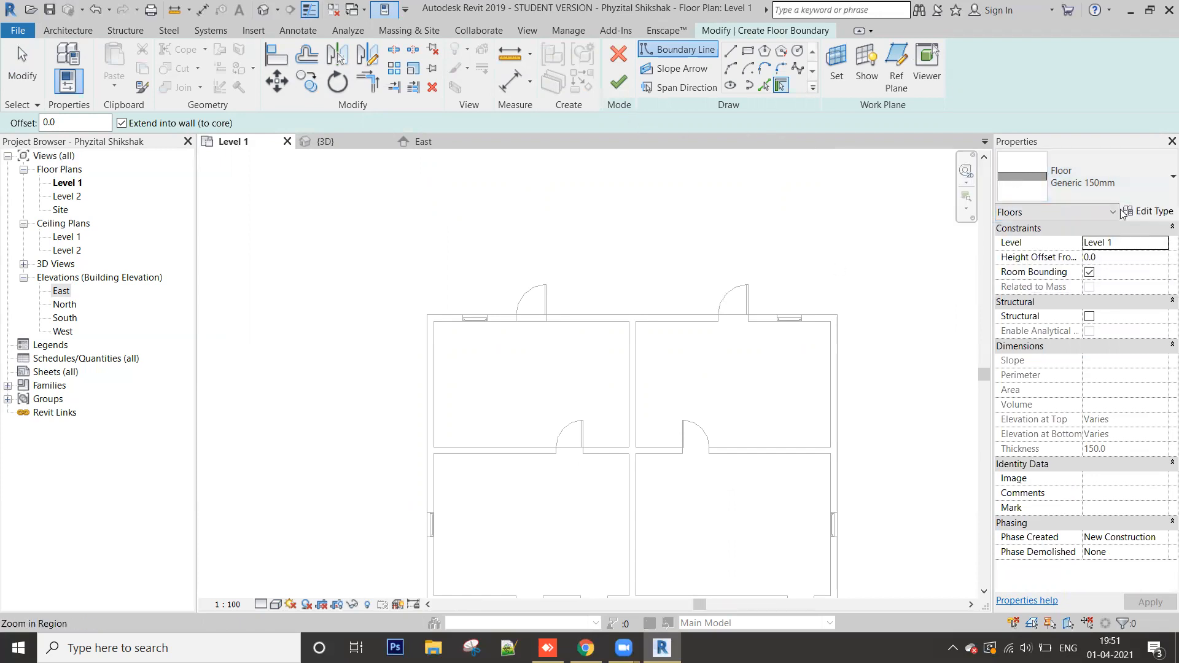
Step: Duplicate the Generic 150mm floor type under the name "150mm floor XYZ"
left_click(1150, 211)
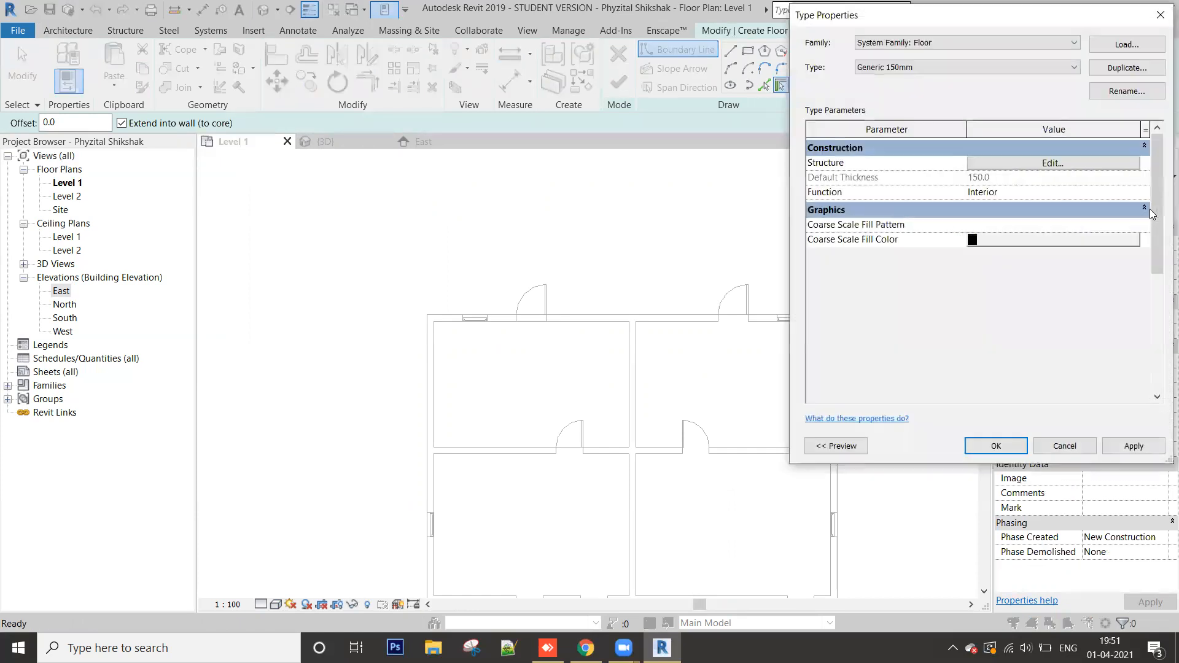
left_click(1132, 69)
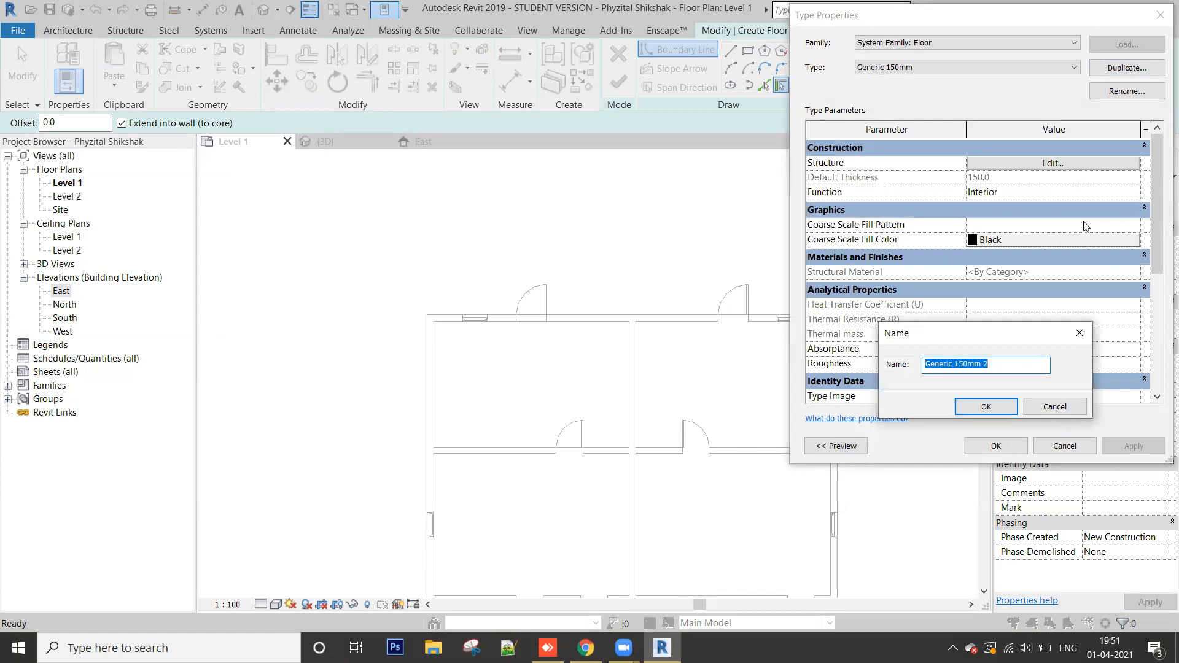
type("150mm floor XYZ")
left_click(986, 408)
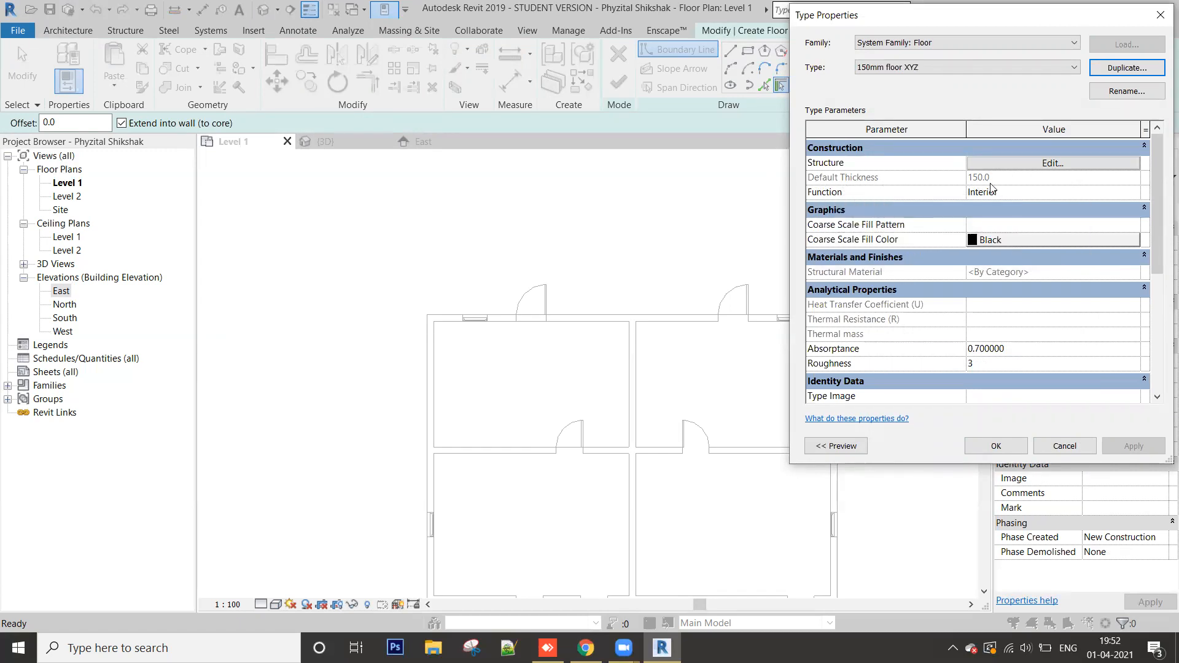
Step: Set the structure layer thickness of the 150mm floor XYZ type to 200 mm and apply the type changes
left_click(1045, 164)
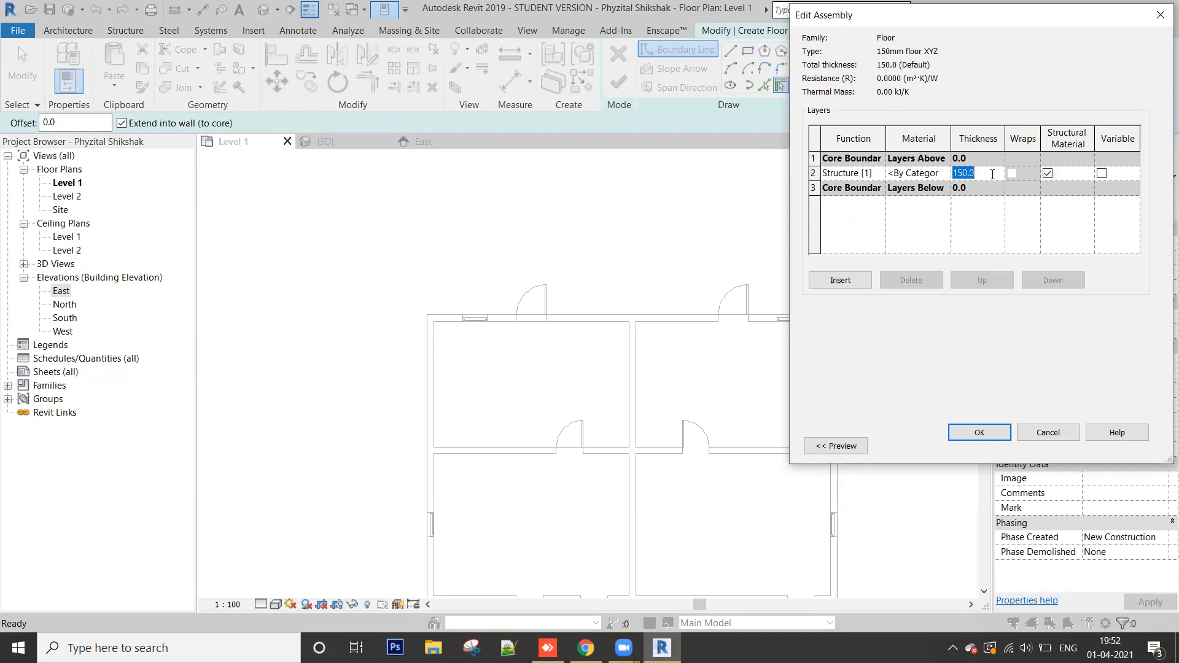
type("200mm")
left_click_drag(1011, 35, 812, 49)
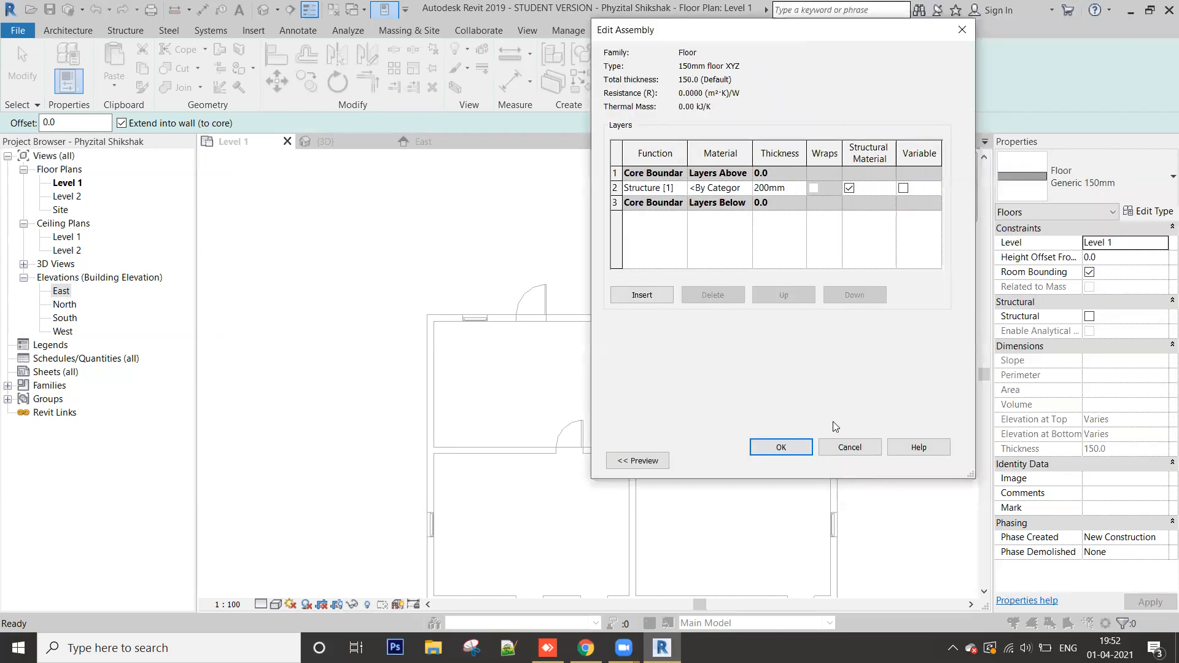
left_click(794, 449)
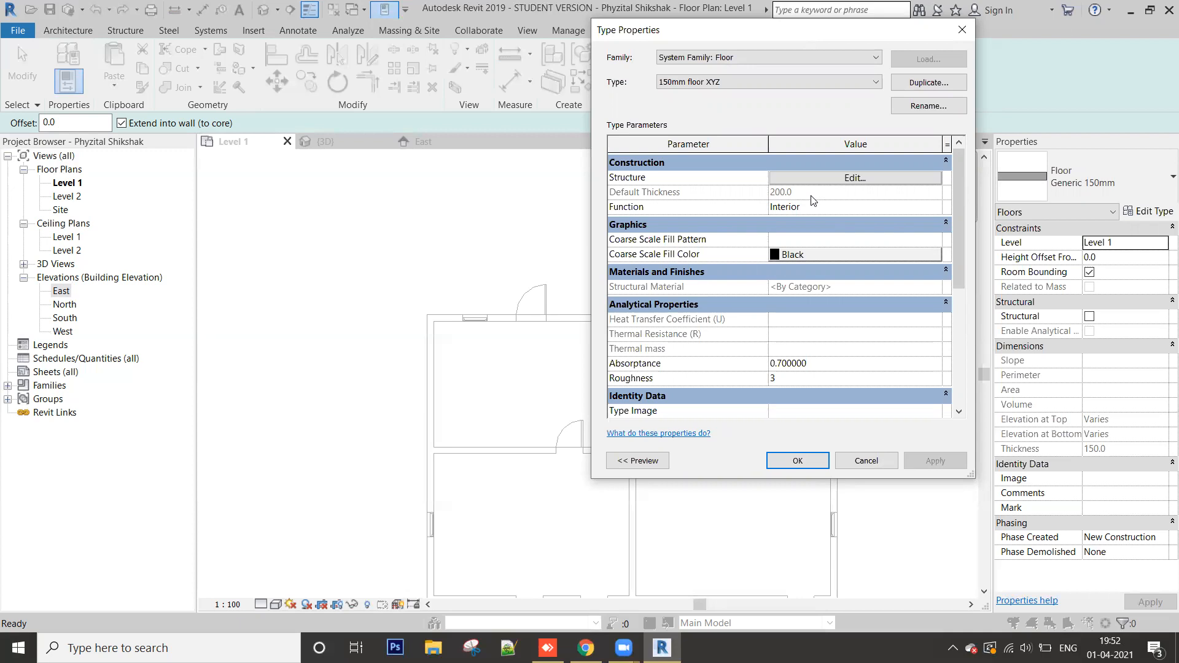
left_click(816, 461)
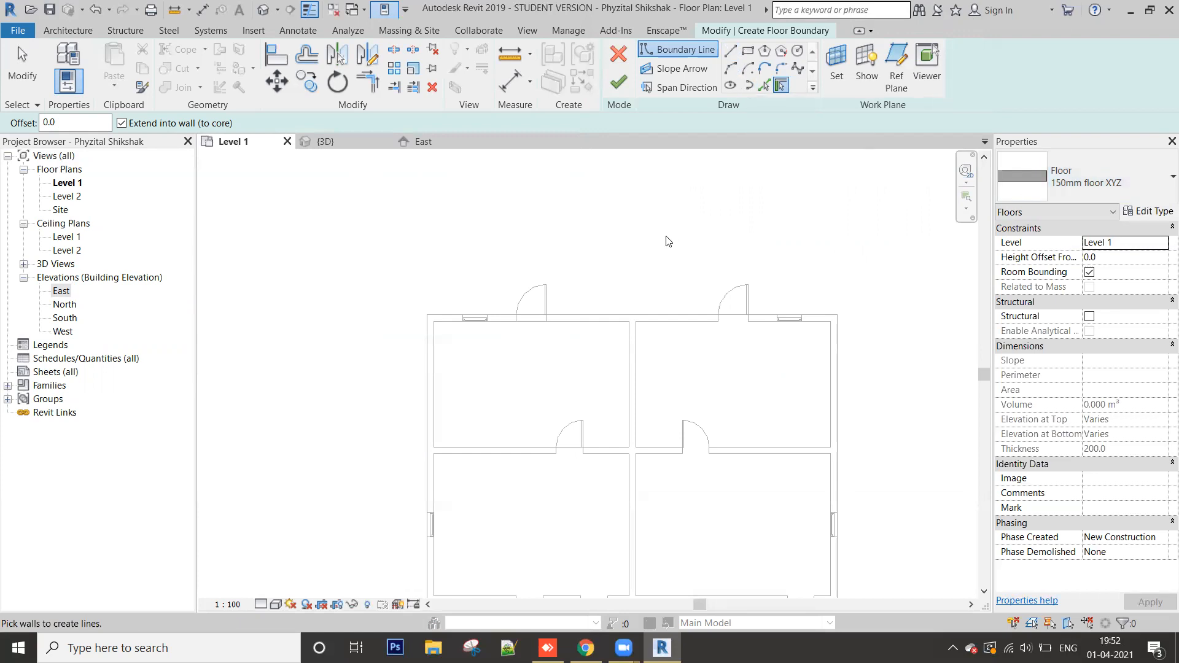
Step: Sketch a rectangular floor boundary, 5900 by 3800 mm, along the inner wall faces of the northwest room
scroll(569, 277, "up", 3)
scroll(606, 274, "up", 2)
key("Escape")
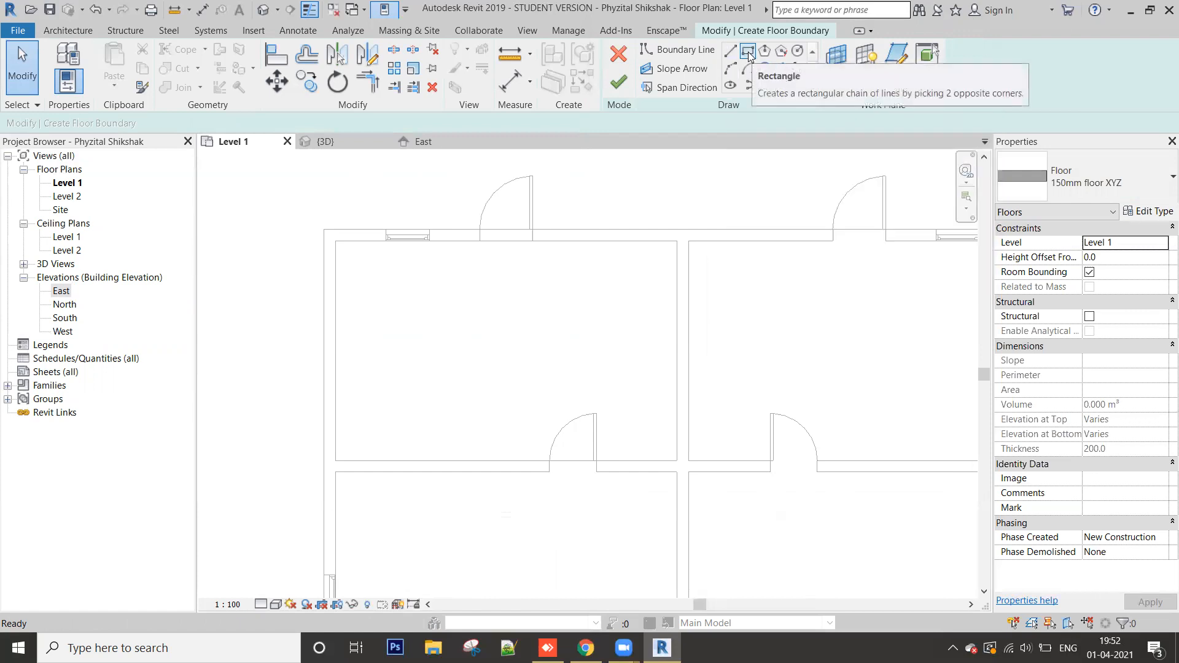
left_click(746, 53)
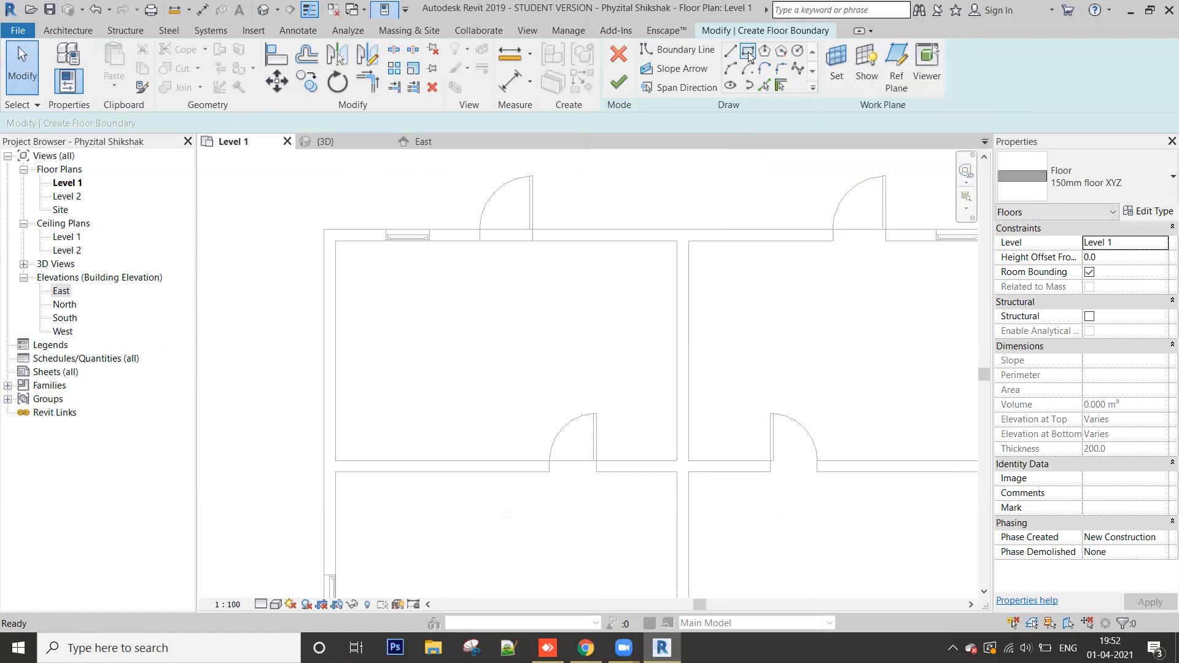
left_click(349, 261)
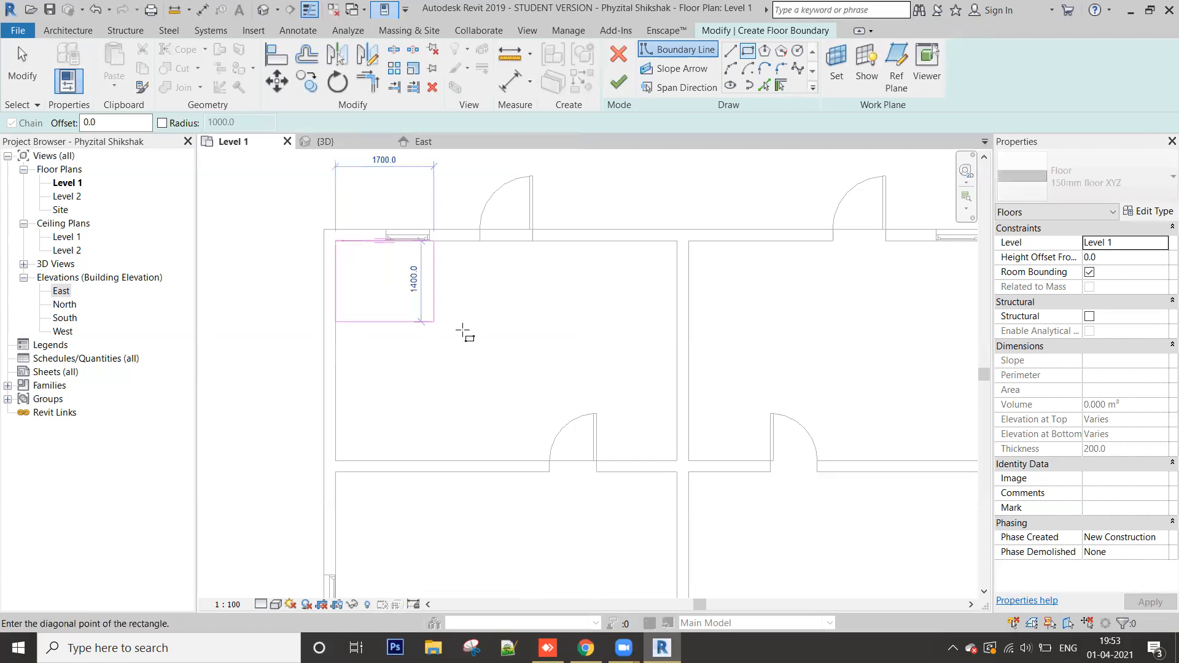
left_click(680, 466)
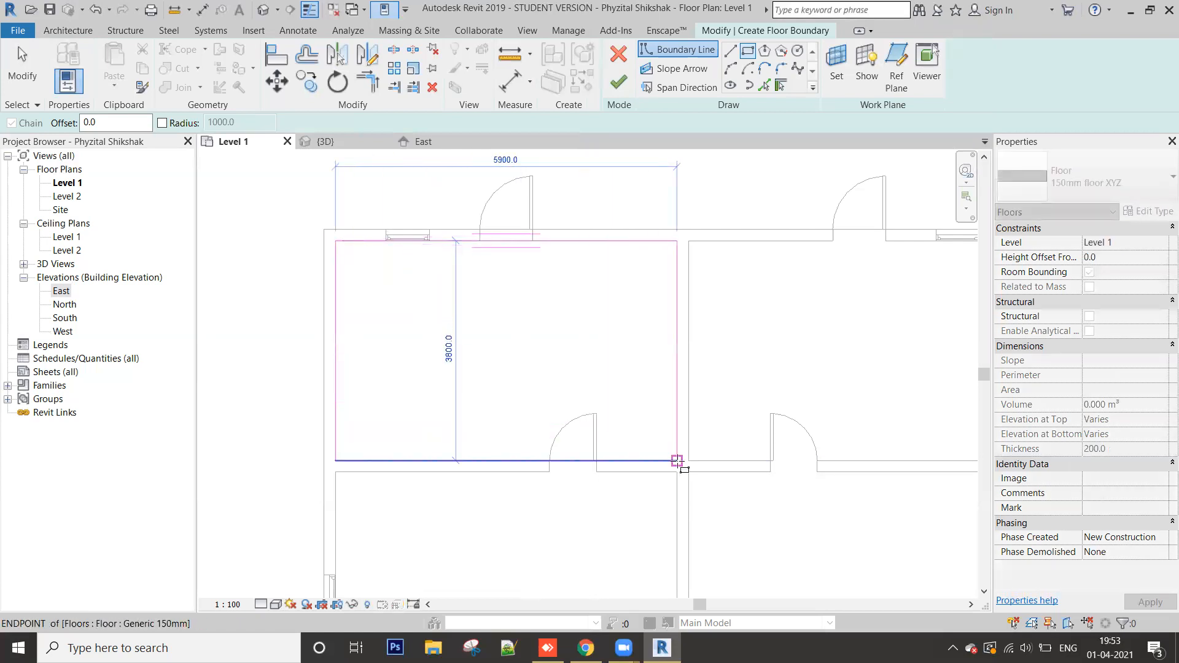
left_click(677, 460)
key("Escape")
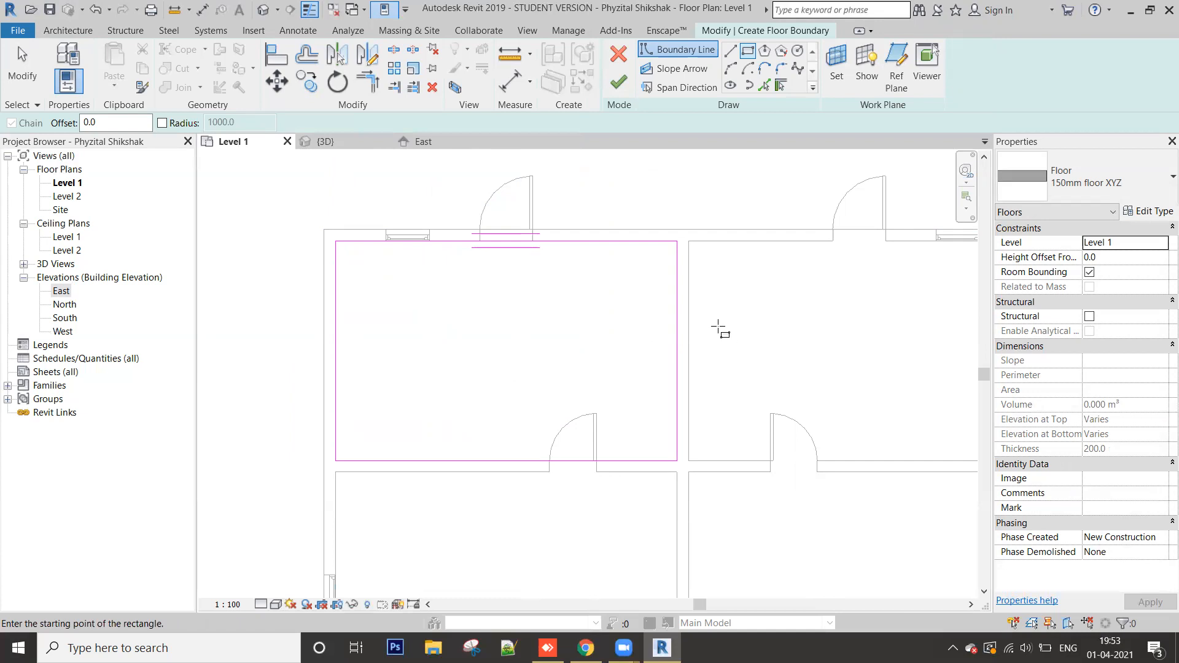
key("Escape")
key("Escape")
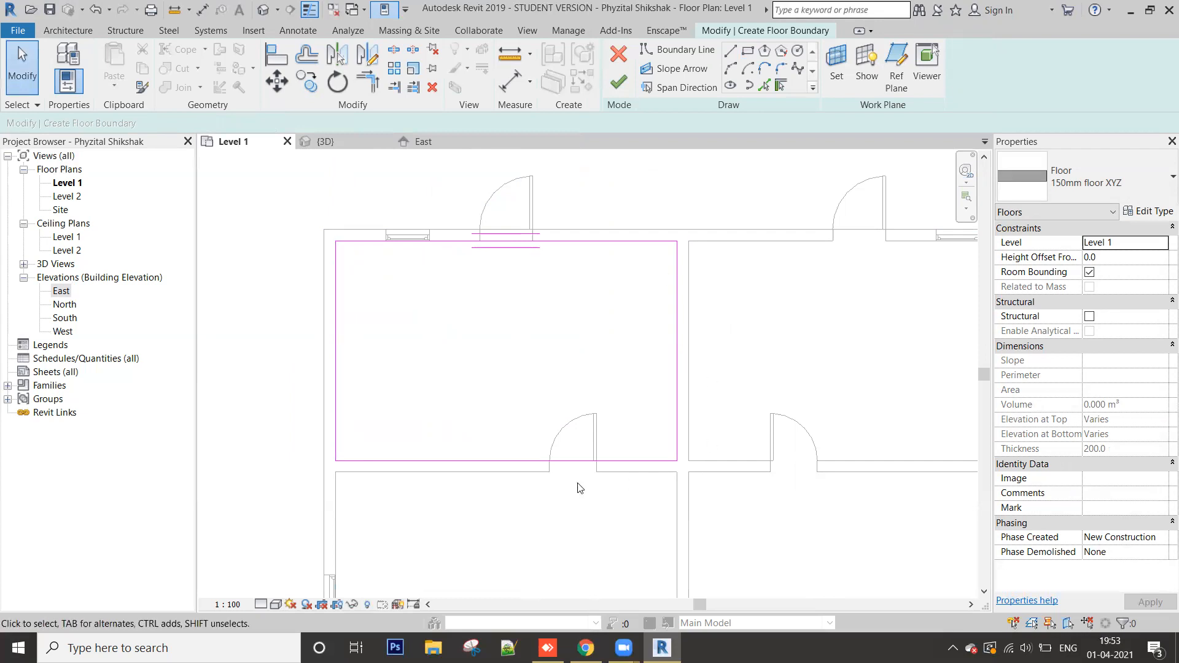
Step: Delete all four lines of the rectangular boundary around the northwest room
scroll(338, 352, "down", 1)
middle_click_drag(338, 334, 434, 334)
scroll(438, 332, "down", 1)
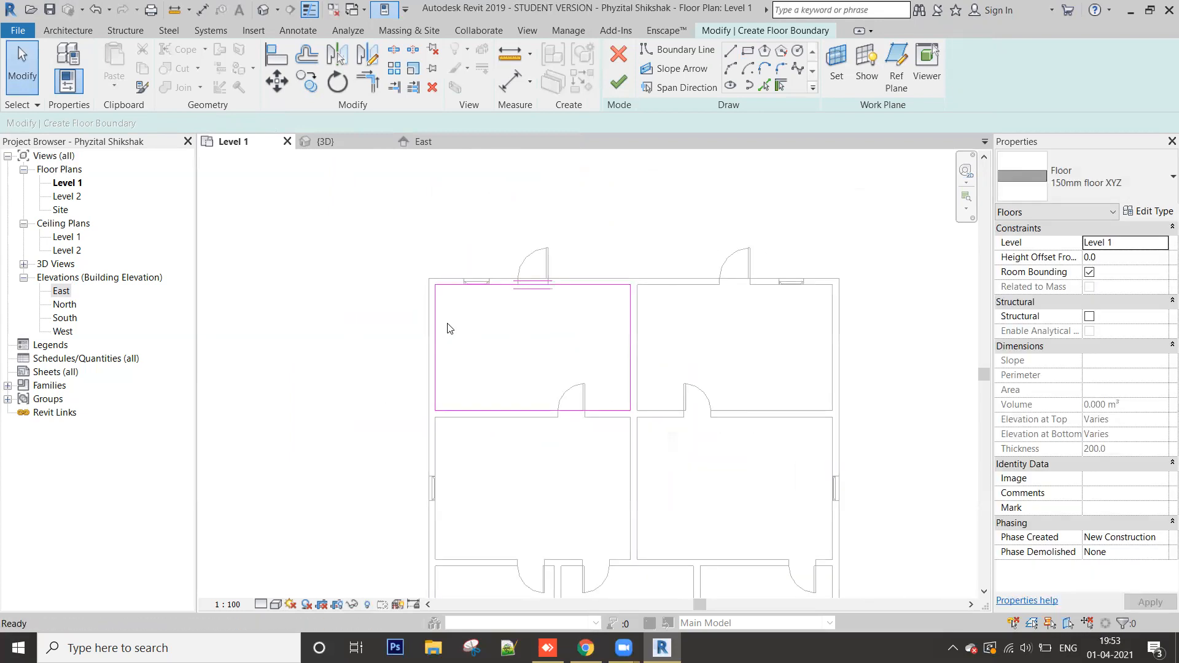
mouse_move(357, 221)
left_mouse_down()
mouse_move(689, 424)
mouse_move(721, 468)
left_mouse_up()
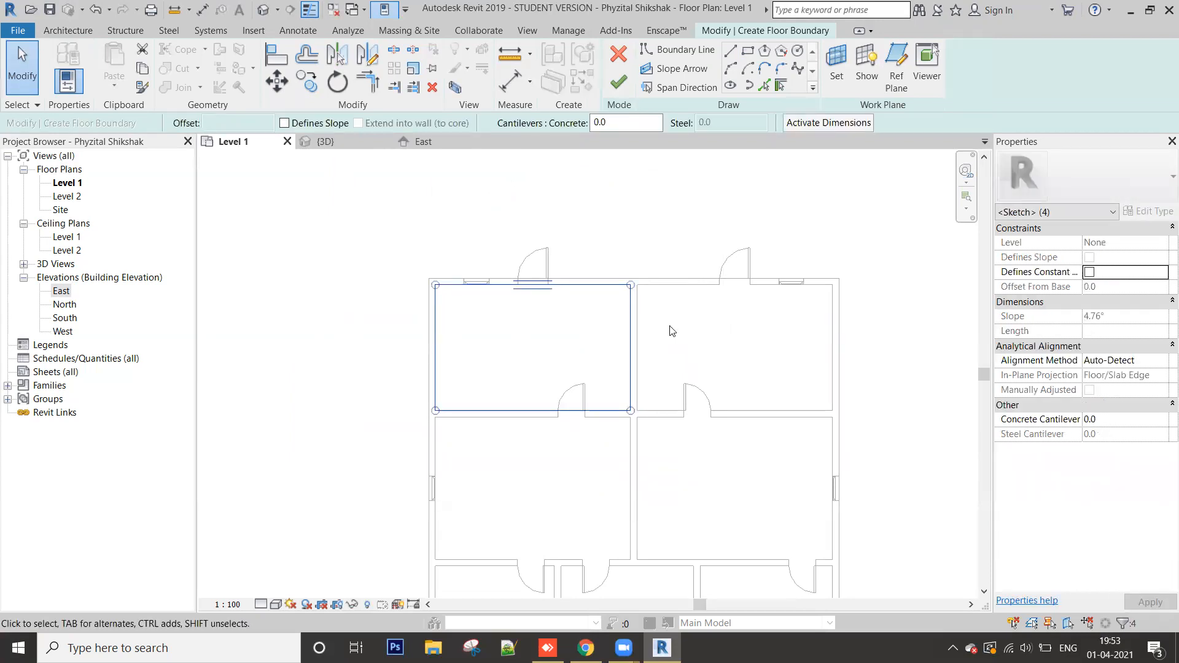
left_click(432, 87)
scroll(581, 313, "up", 2)
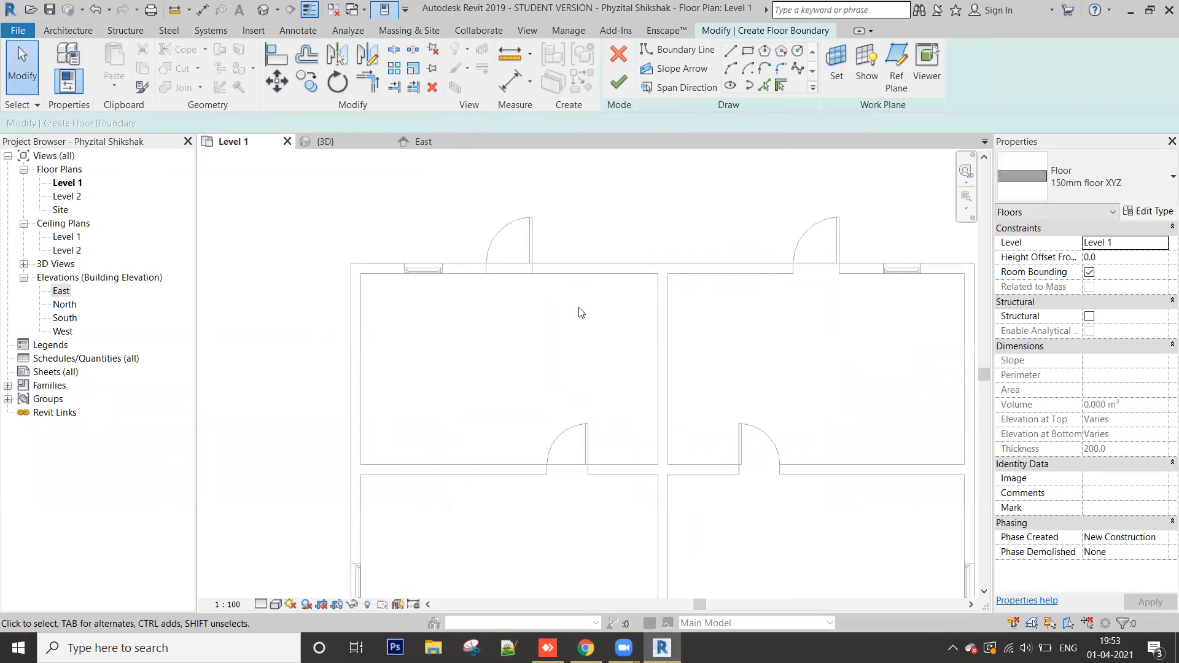
Step: Add floor boundary lines with Pick Lines along the four inner wall faces of the northwest room
left_click(764, 86)
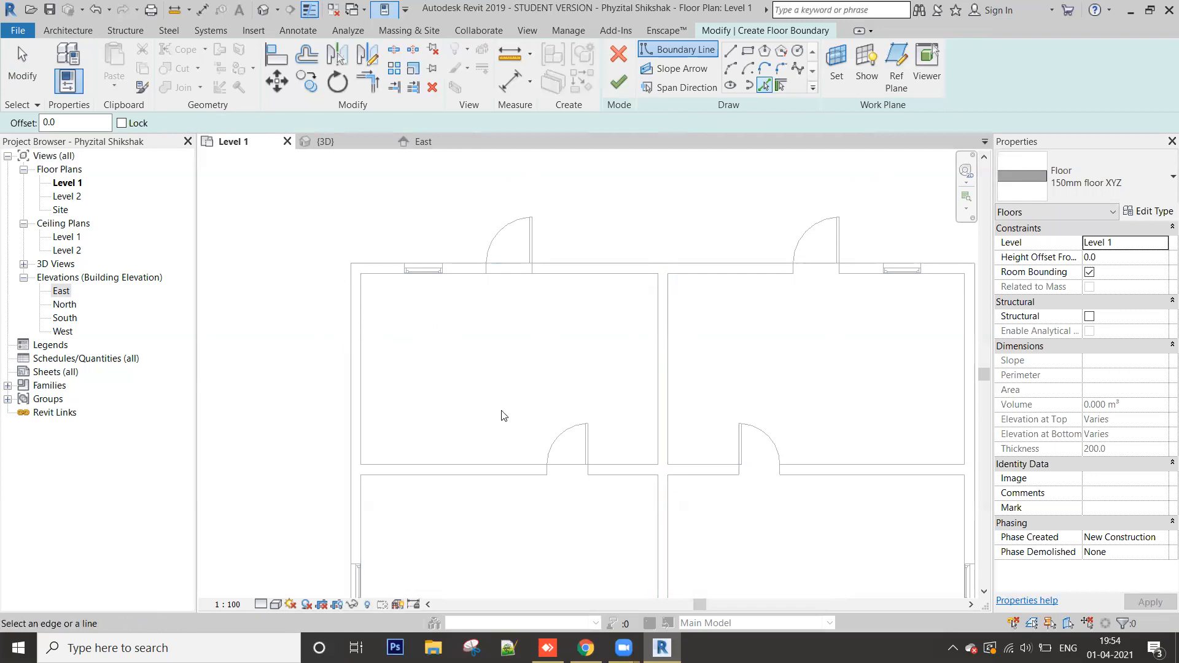
left_click(617, 284)
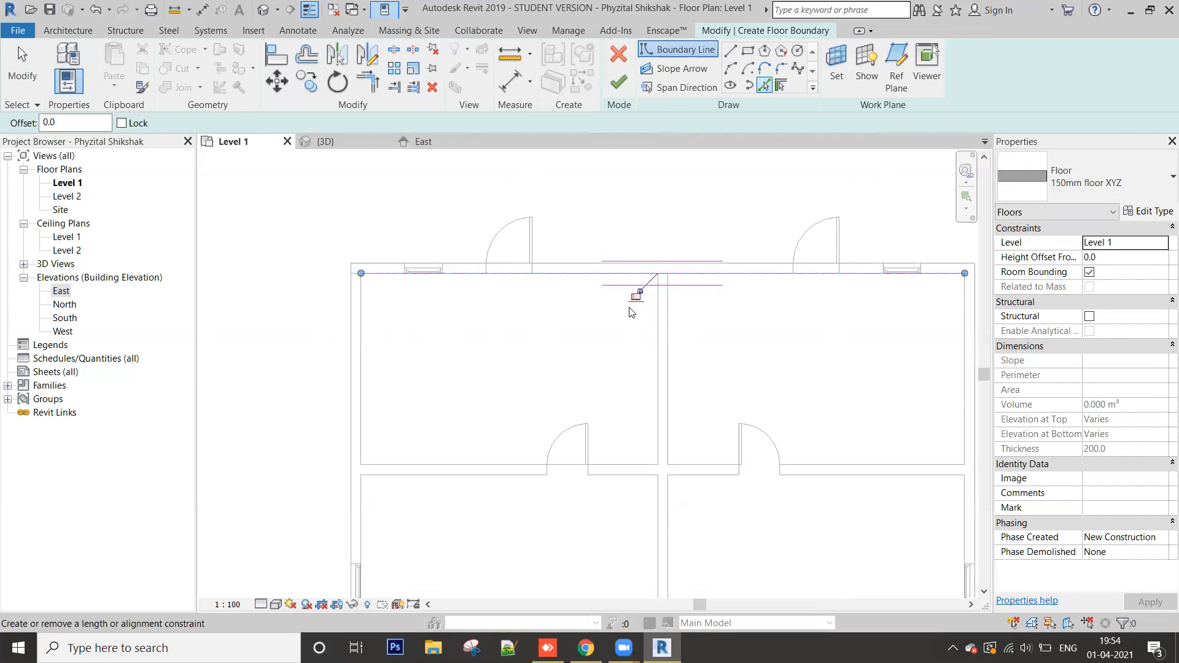
left_click(655, 343)
left_click(488, 466)
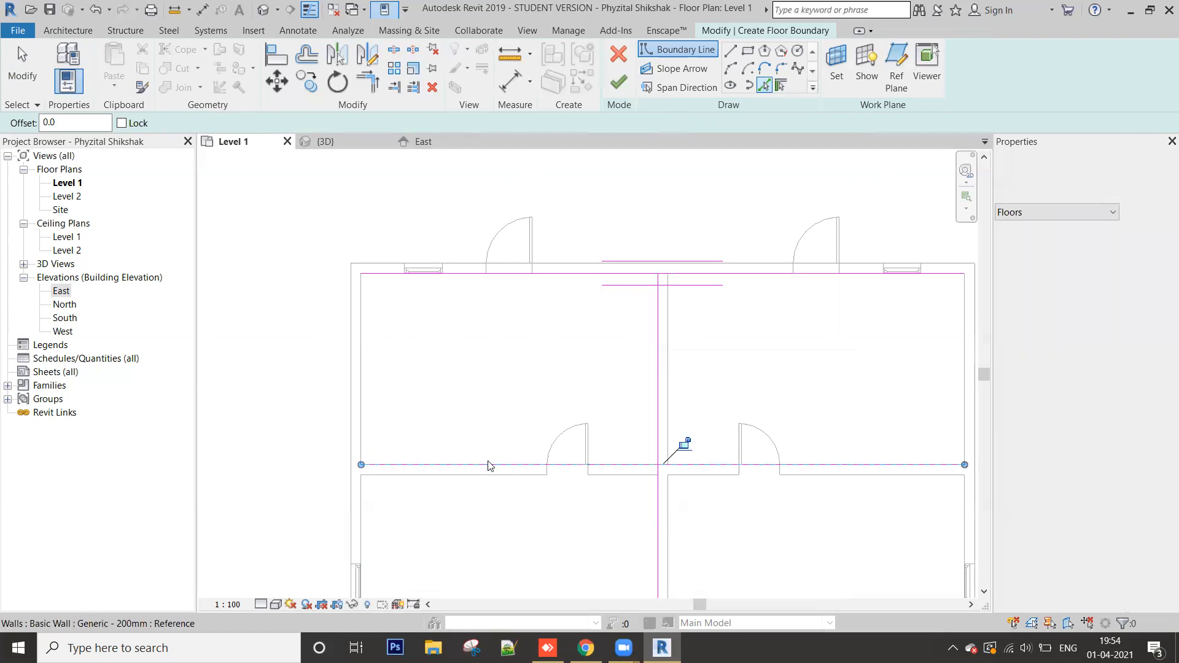
left_click(368, 385)
scroll(456, 339, "down", 1)
scroll(468, 338, "down", 1)
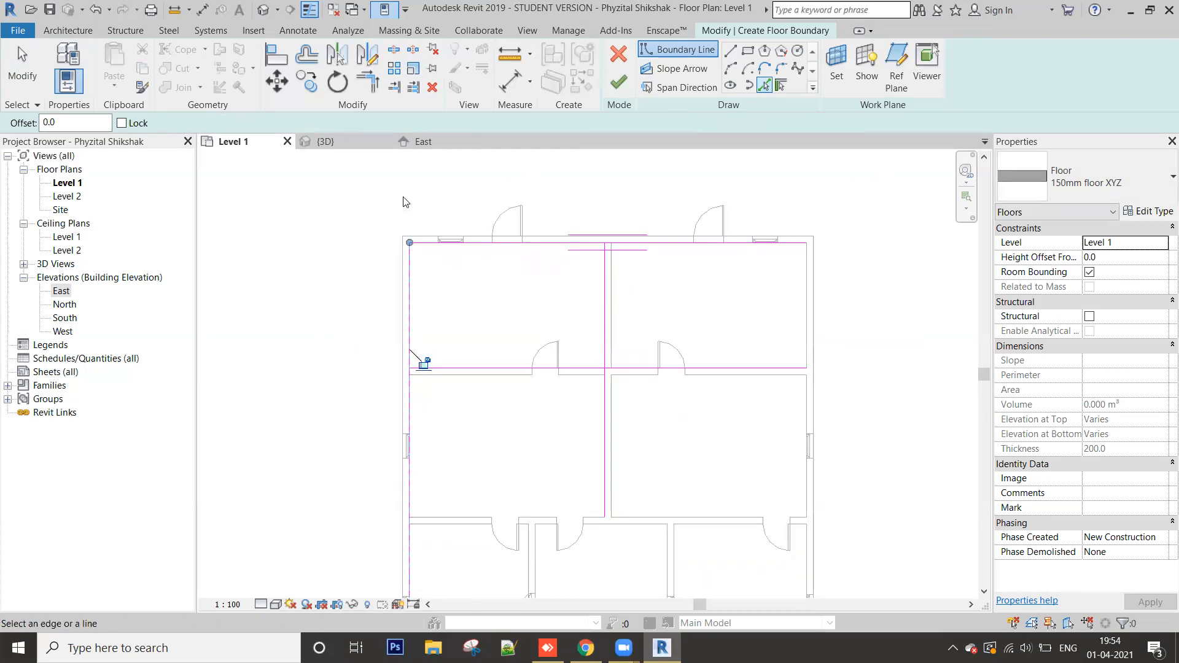
left_click(812, 255)
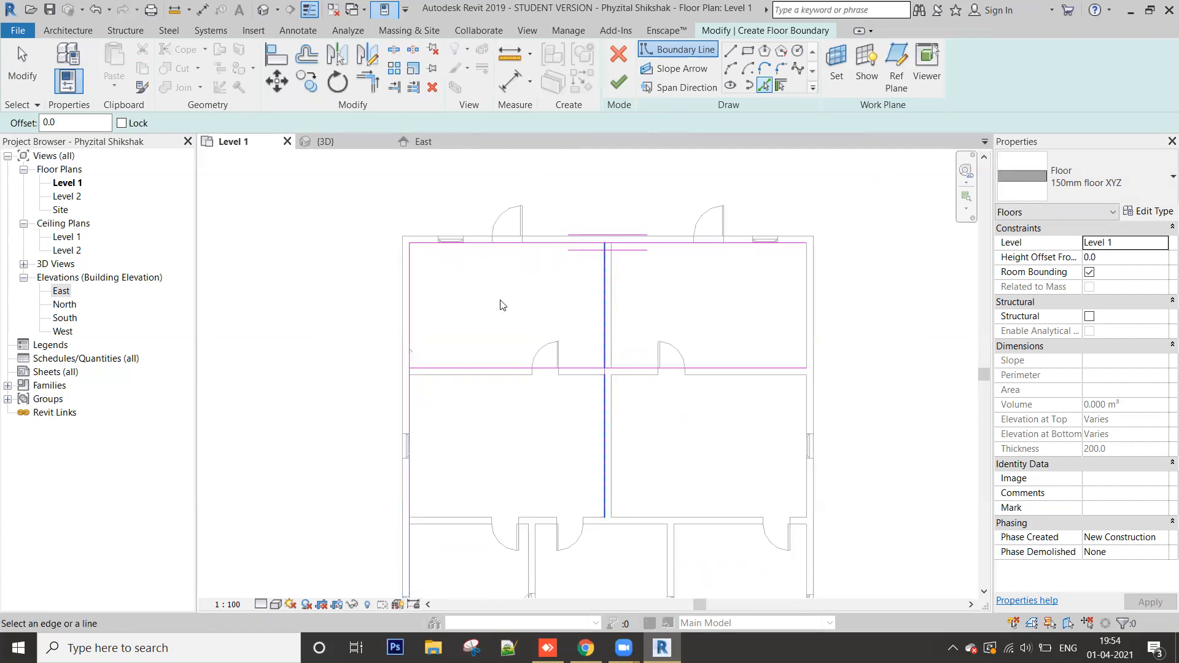
key("Escape")
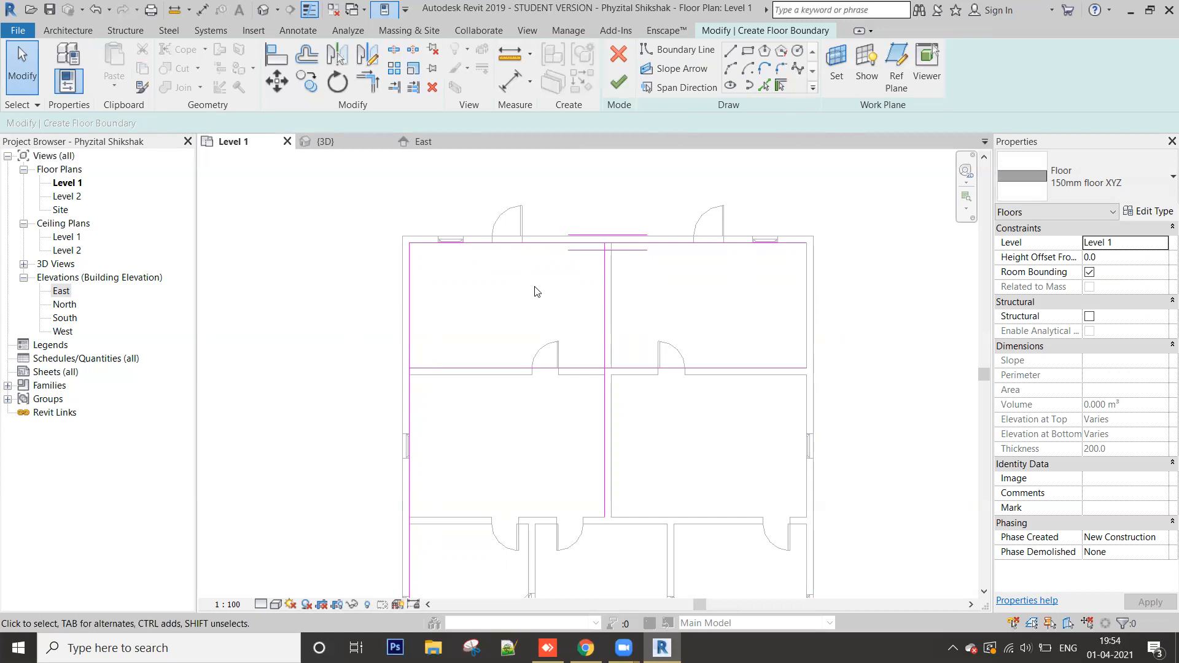
Step: Shorten the west boundary line to 3800 mm so it ends at the northwest room's south wall face
scroll(420, 299, "down", 2)
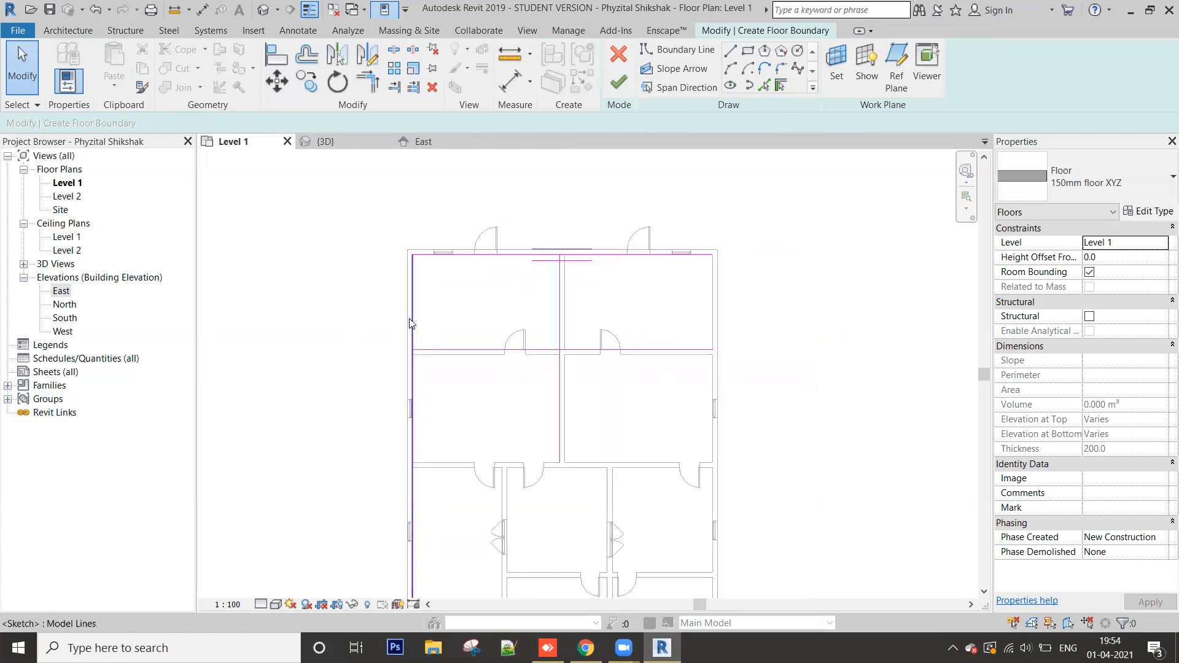
middle_click_drag(410, 324, 534, 247)
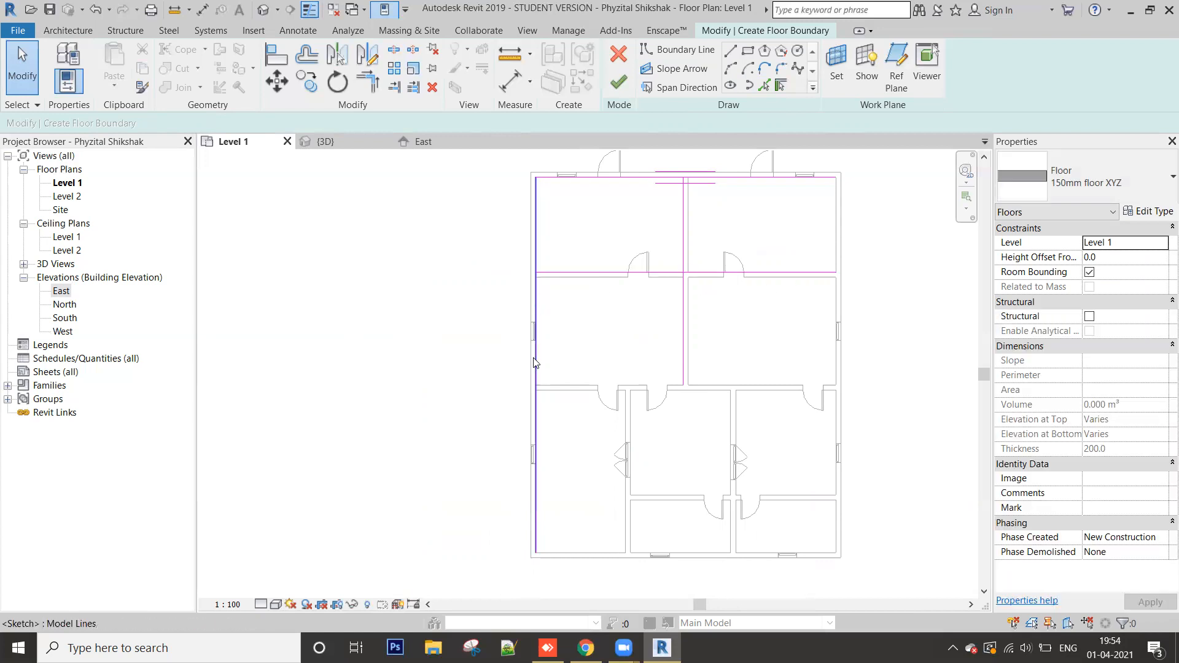
left_click(537, 522)
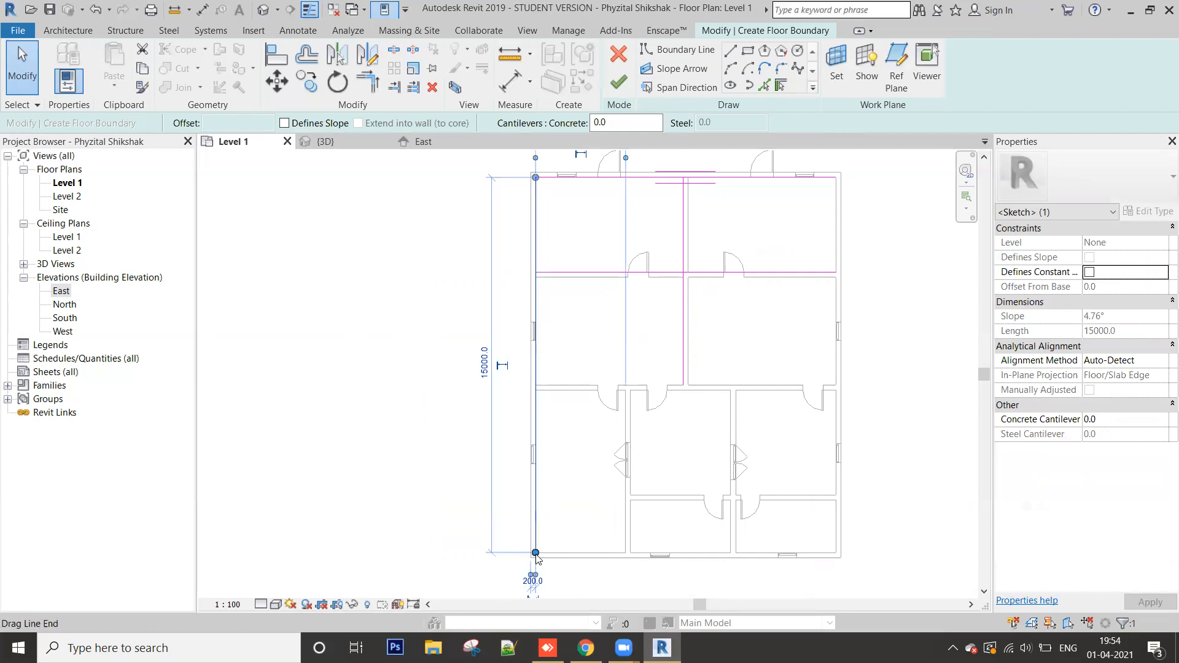
left_click_drag(536, 554, 539, 518)
left_click_drag(536, 363, 536, 274)
middle_click_drag(489, 380, 470, 398)
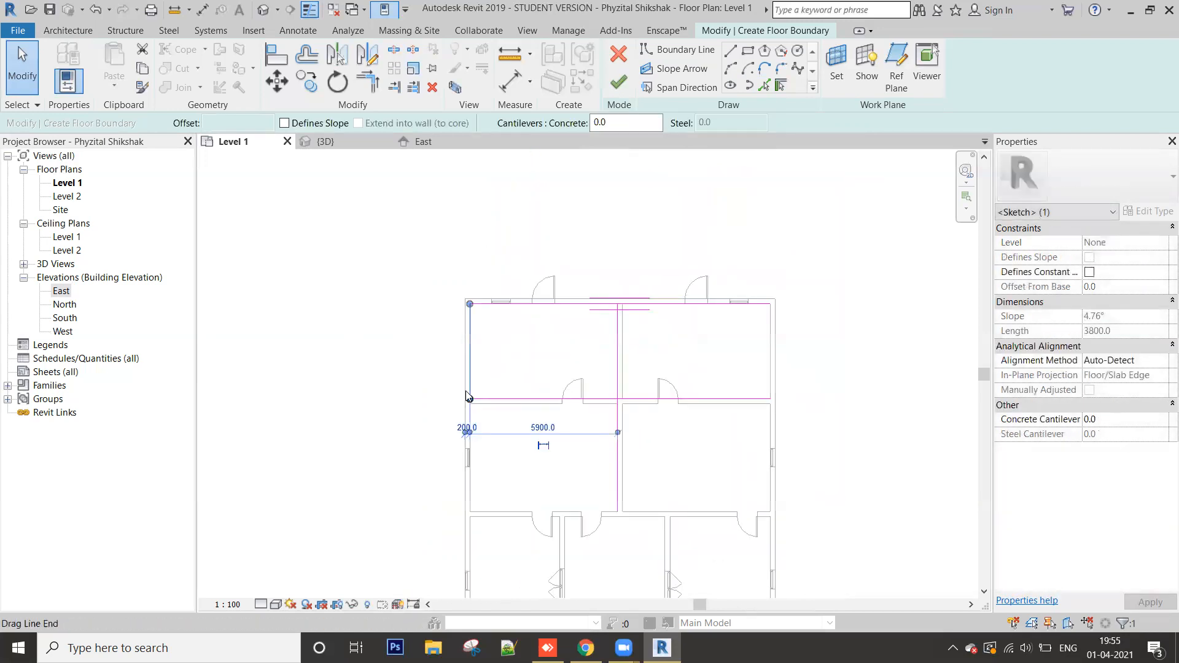
scroll(470, 397, "up", 2)
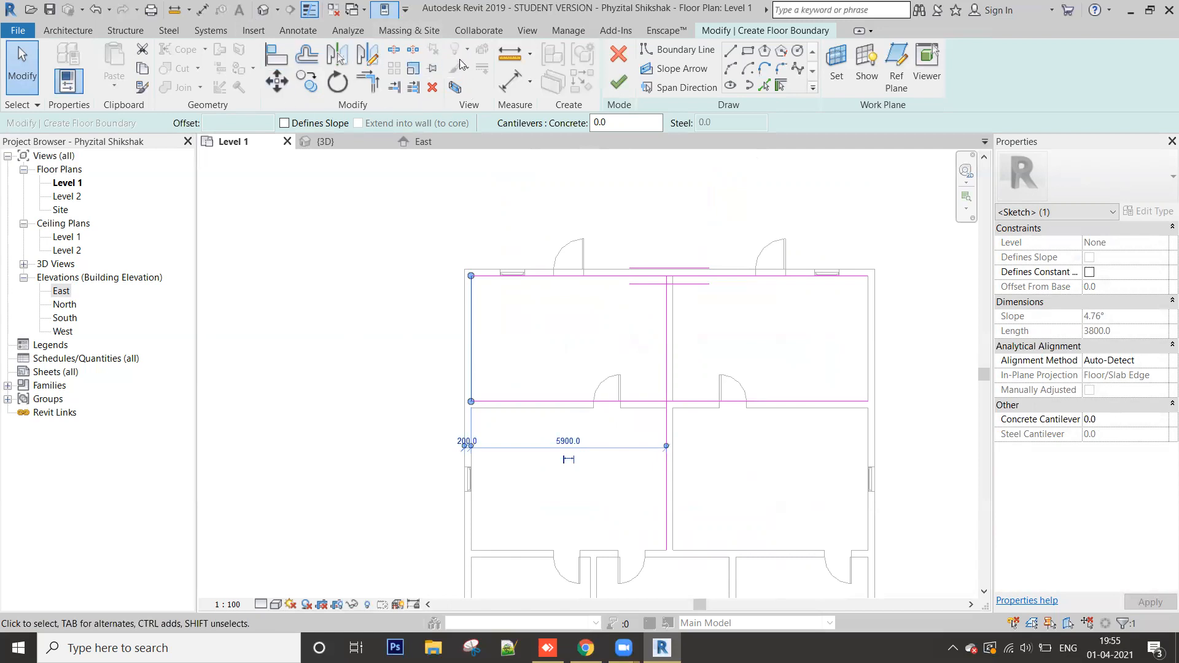
middle_click_drag(492, 329, 473, 326)
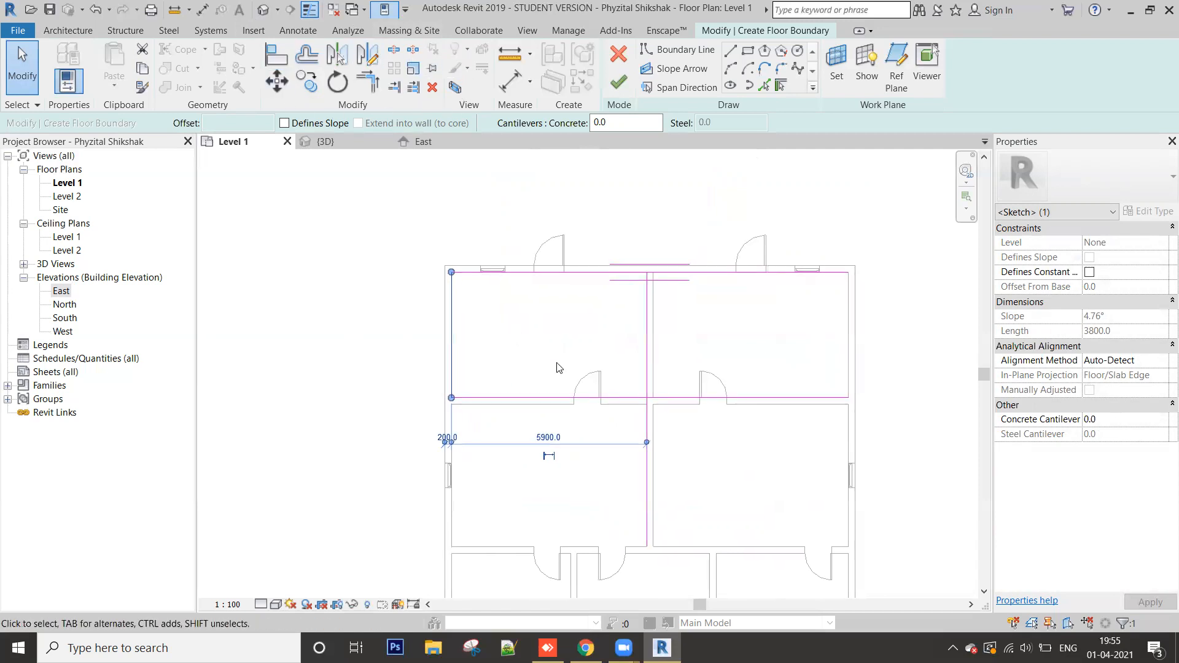
left_click(587, 325)
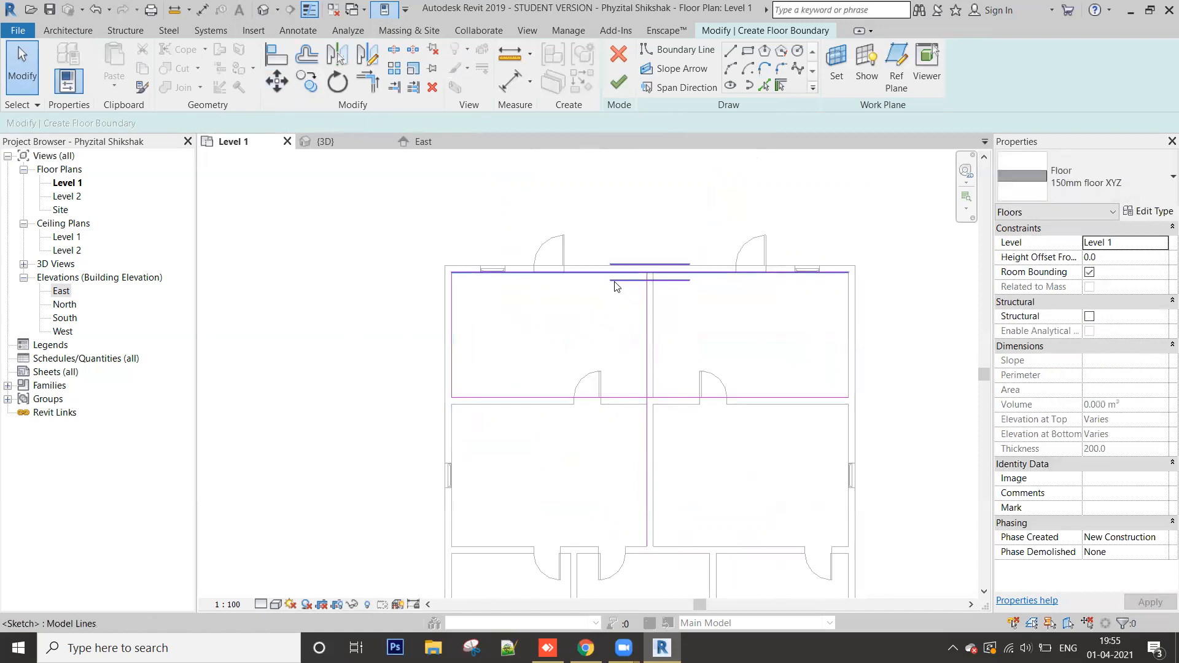
Step: Trim the north, east and south boundary lines to corners, closing the loop around the northwest room
scroll(613, 282, "up", 1)
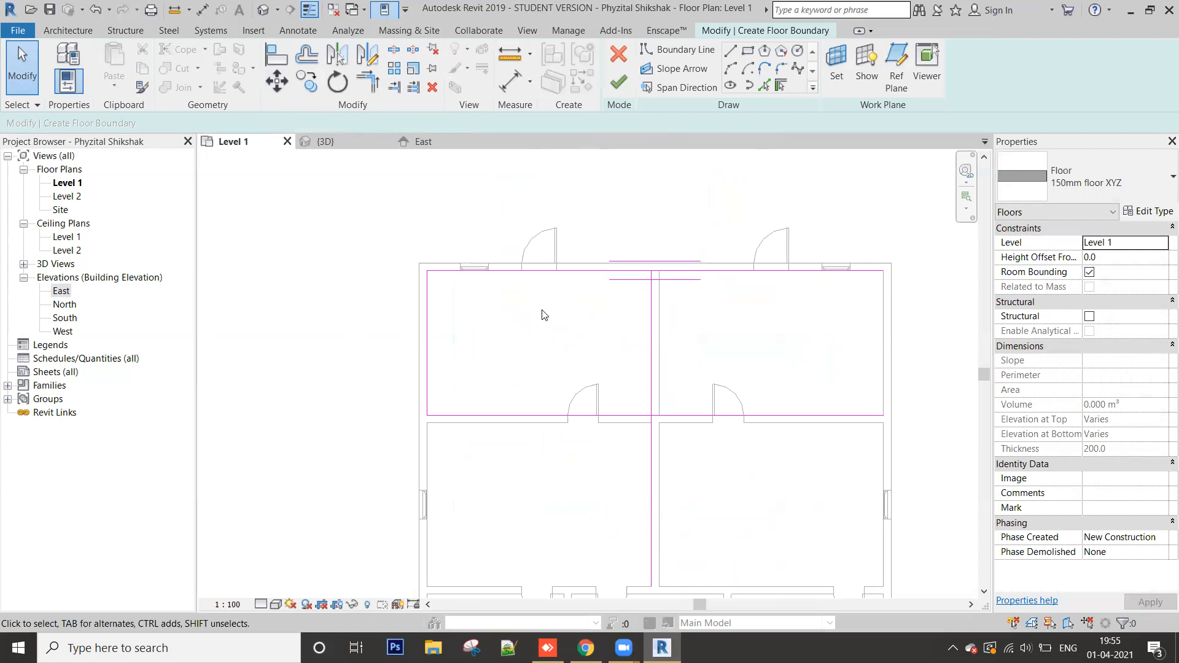
key("t")
key("r")
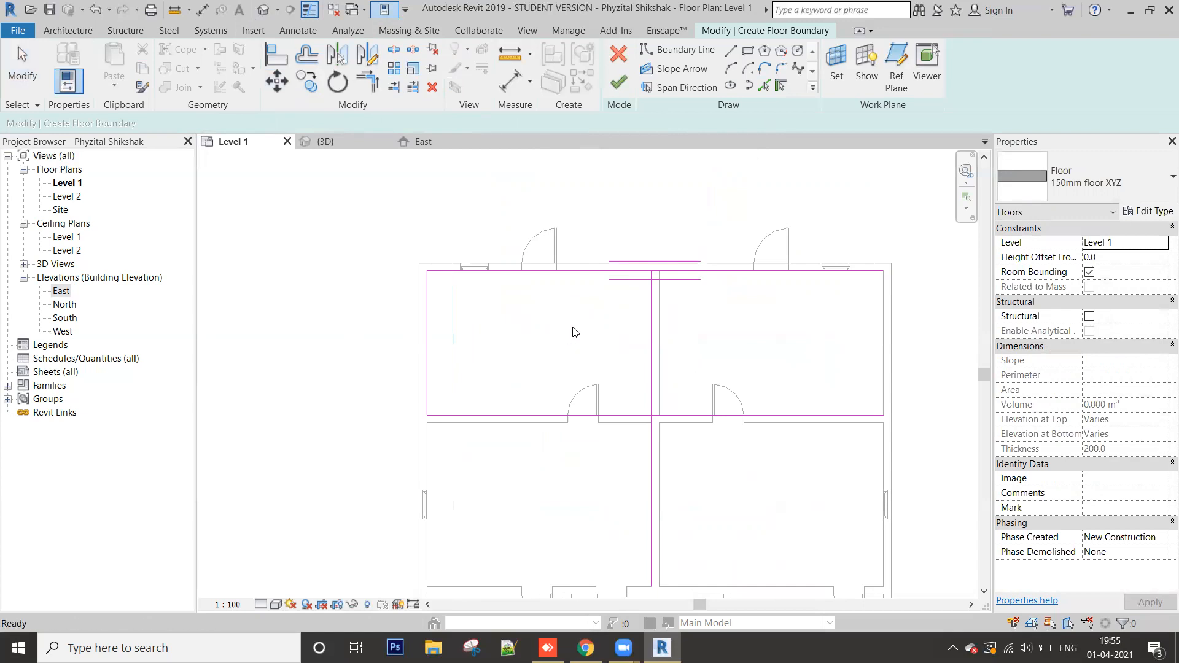
left_click(368, 82)
left_click(584, 275)
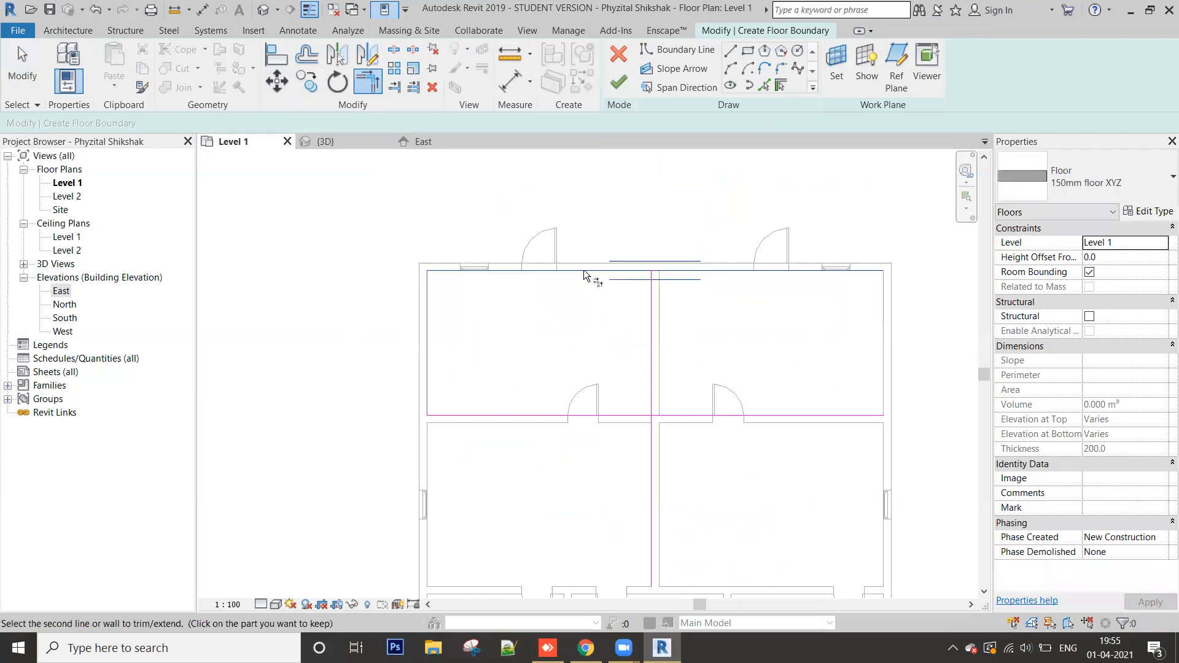
left_click(646, 330)
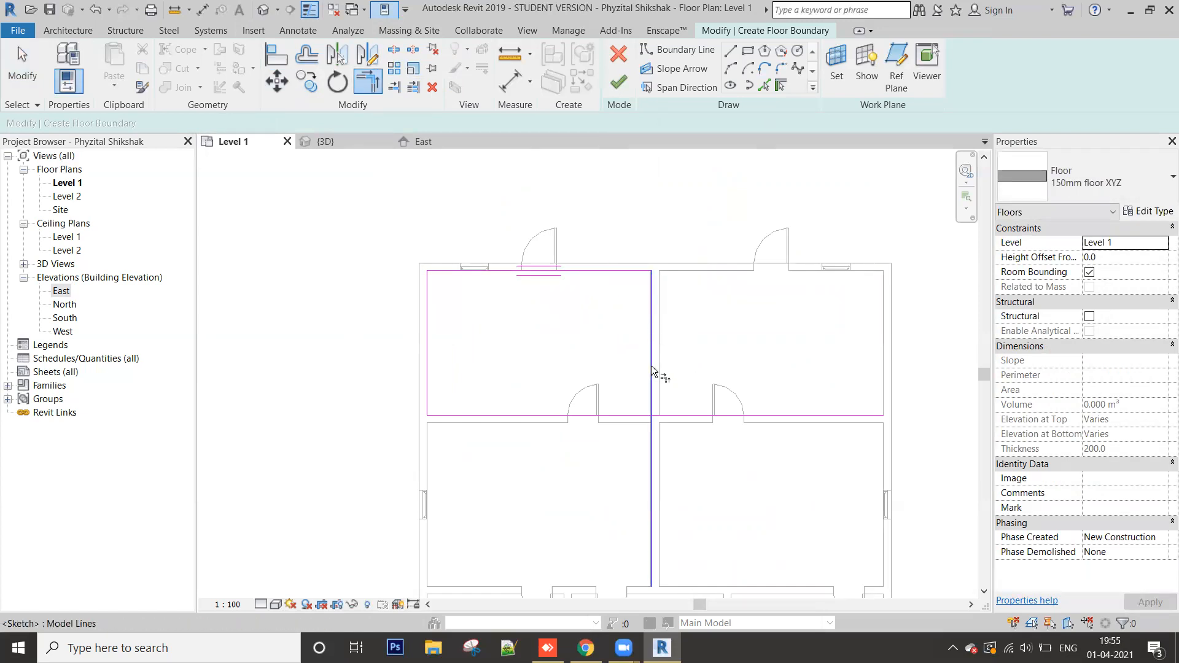
left_click(571, 416)
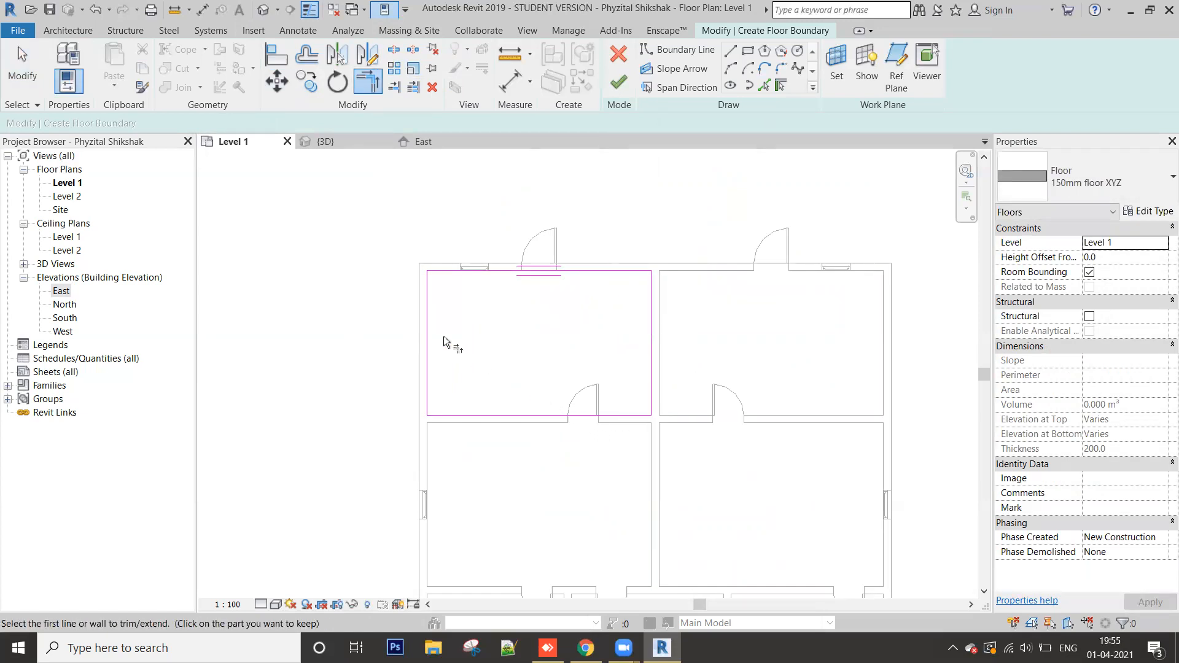
key("Escape")
scroll(614, 309, "down", 2)
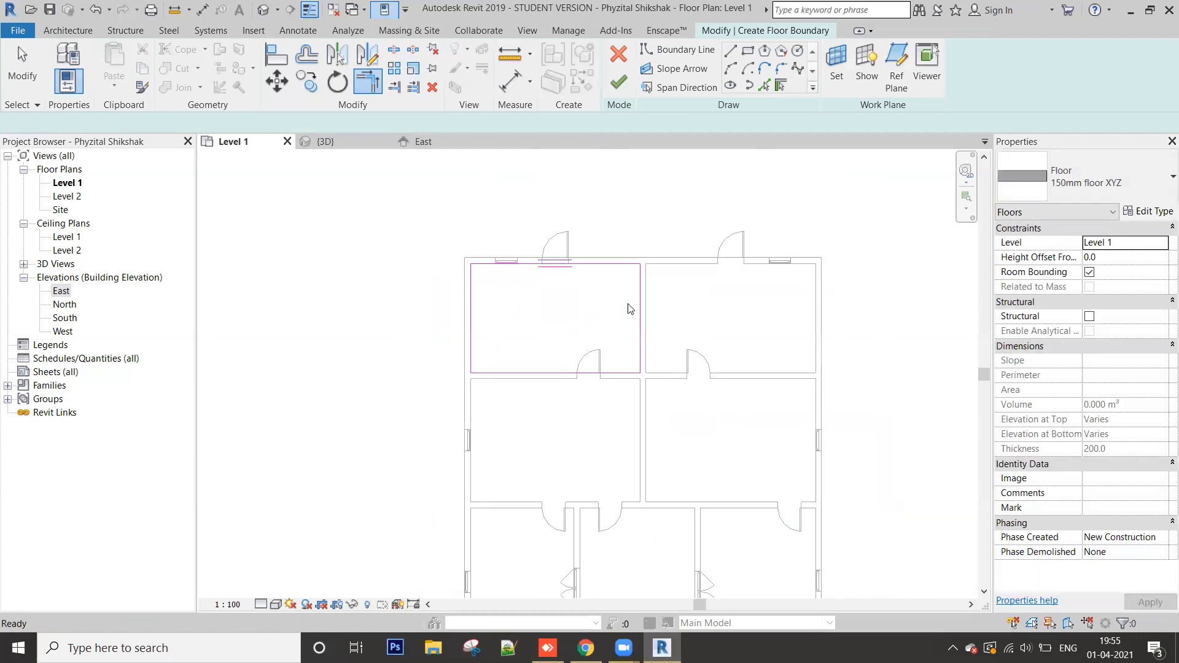
key("Escape")
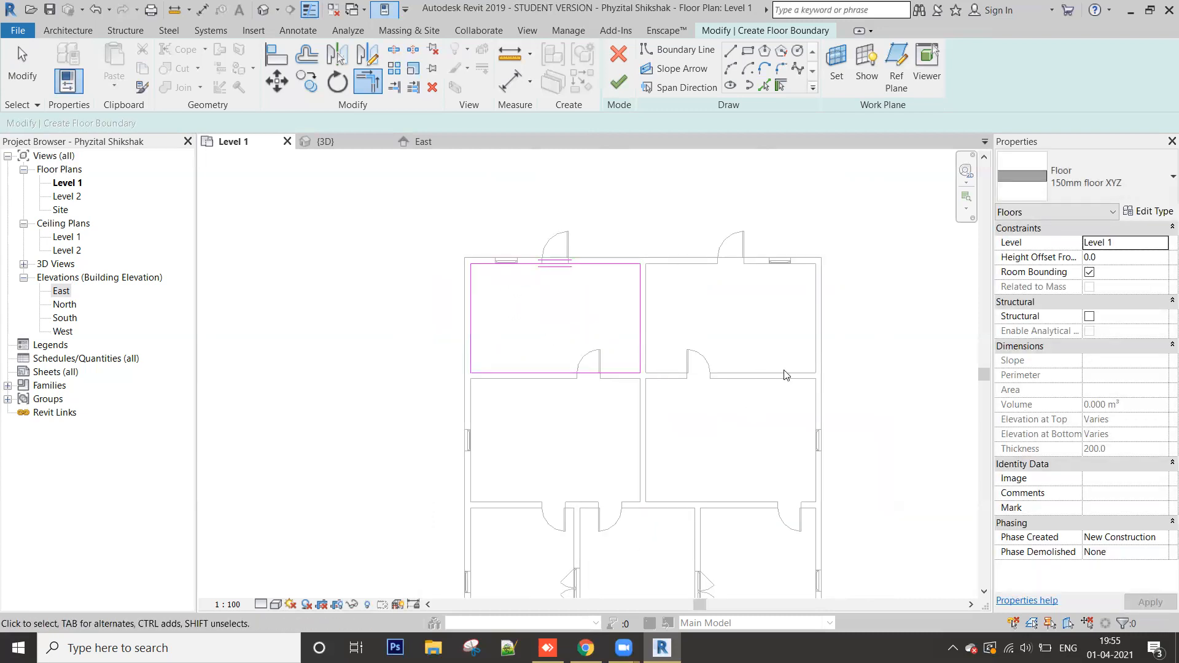
scroll(440, 271, "down", 1)
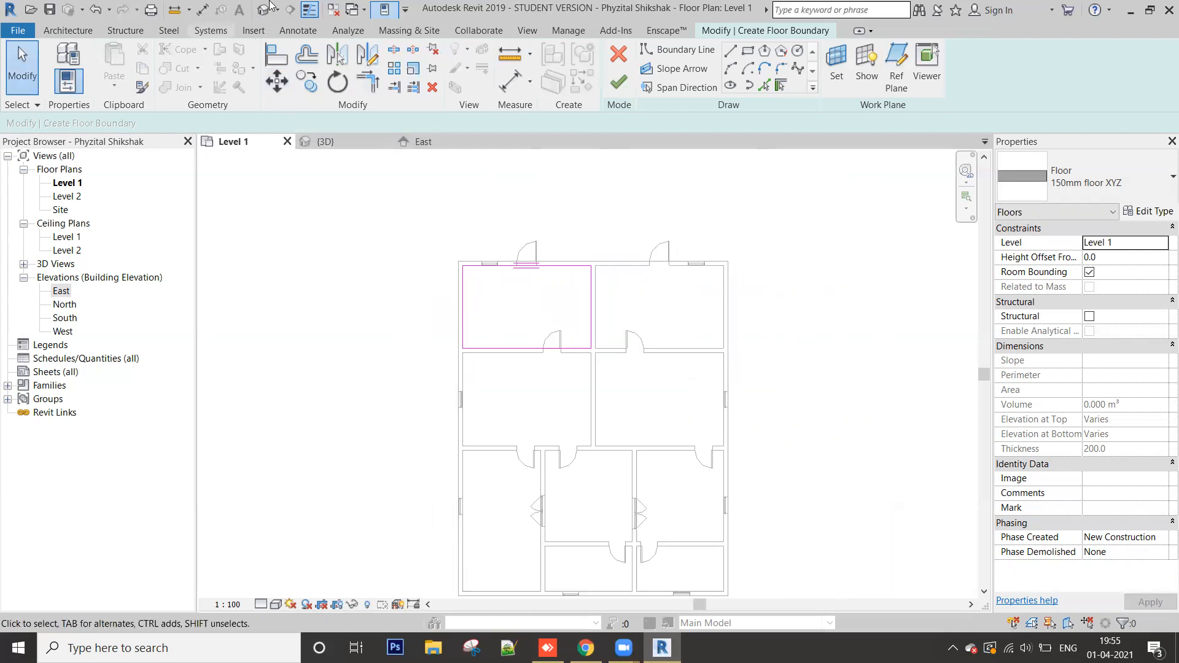
left_click(463, 339)
scroll(461, 348, "up", 2)
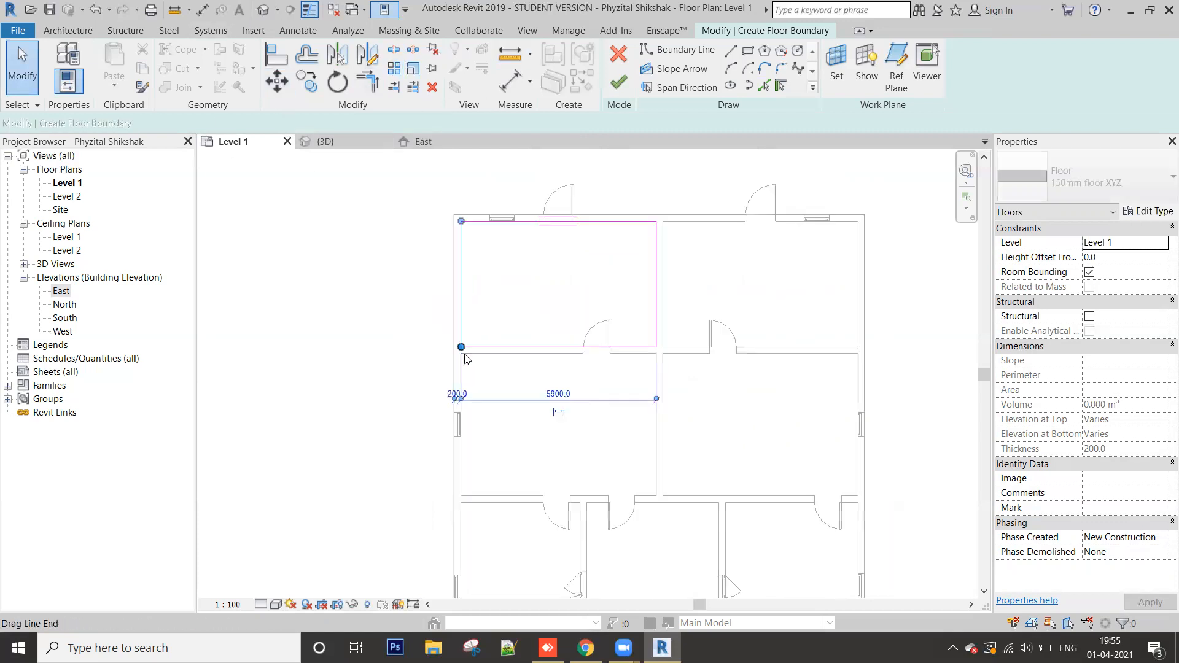
scroll(462, 355, "up", 1)
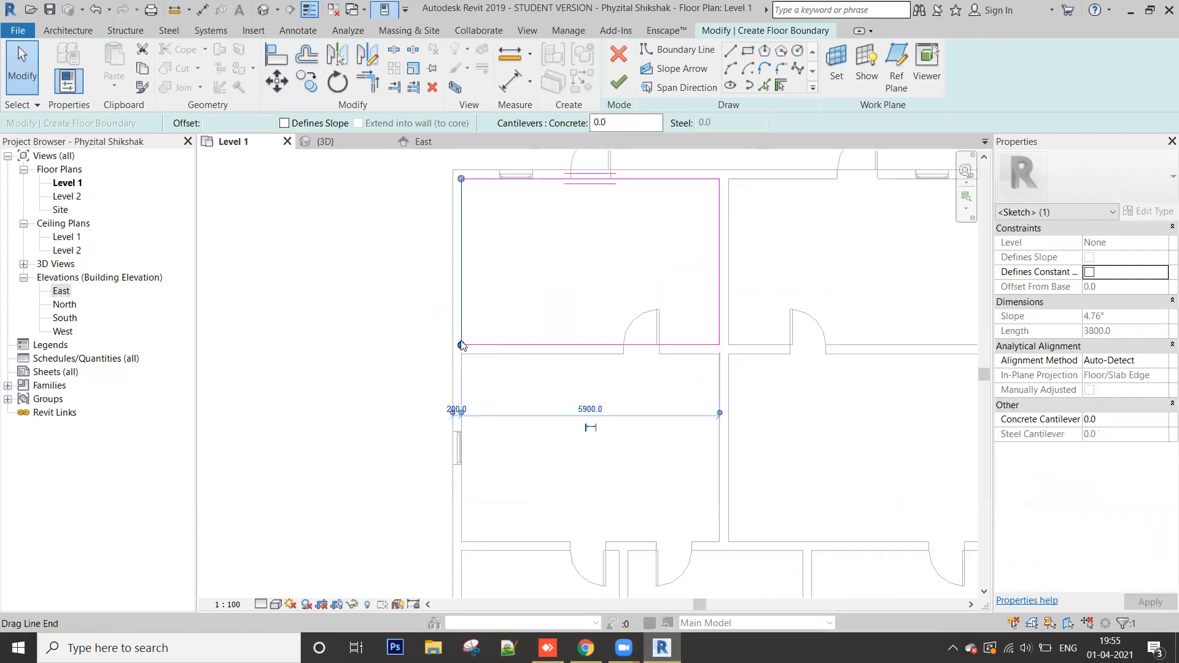
mouse_move(461, 345)
left_mouse_down()
mouse_move(462, 528)
mouse_move(461, 345)
left_mouse_up()
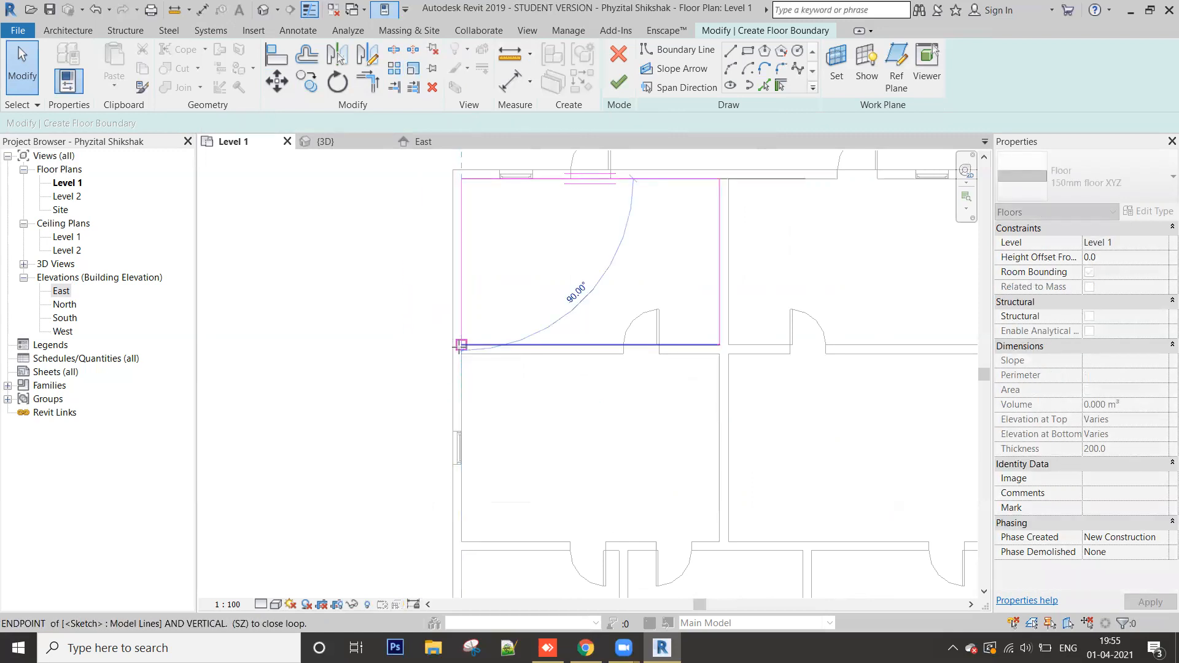
key("Escape")
scroll(550, 421, "down", 4)
key("Escape")
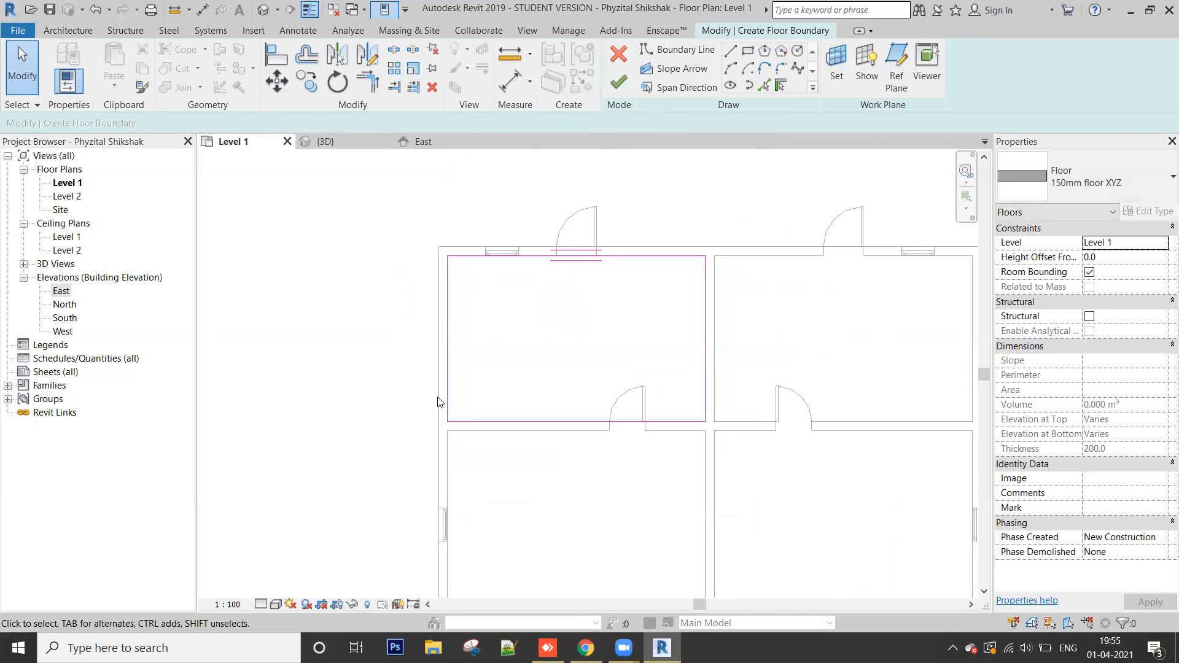
Step: Finish the boundary sketch to create the 150mm floor XYZ floor in the northwest room
middle_click_drag(583, 402, 574, 364)
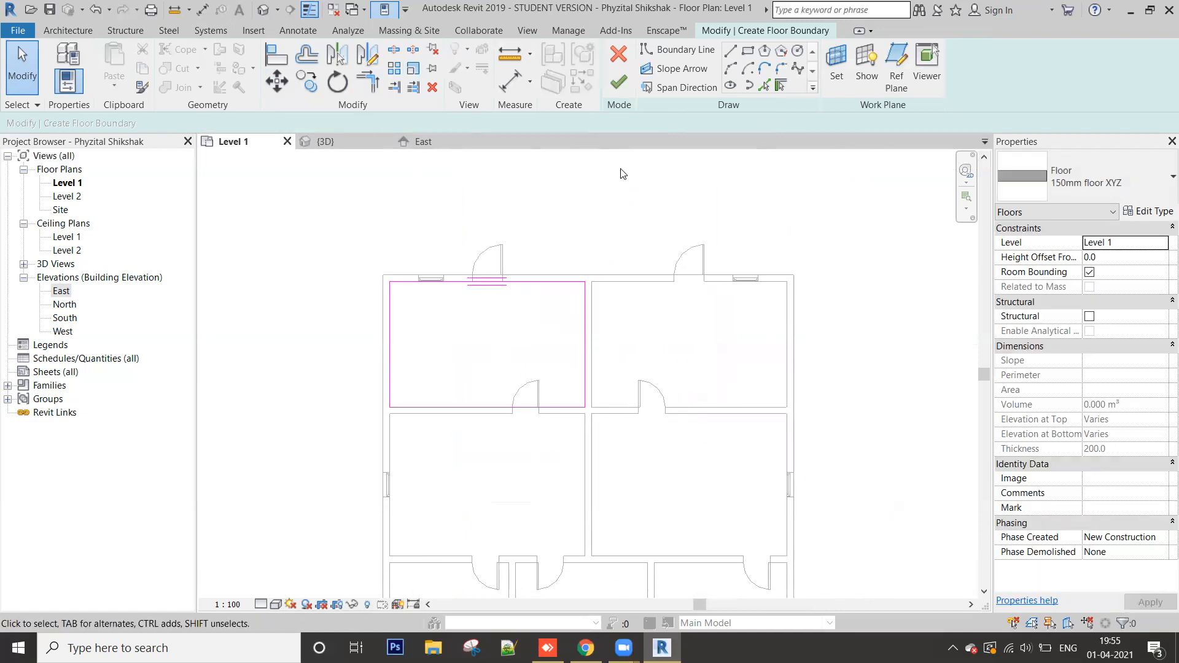
left_click(619, 86)
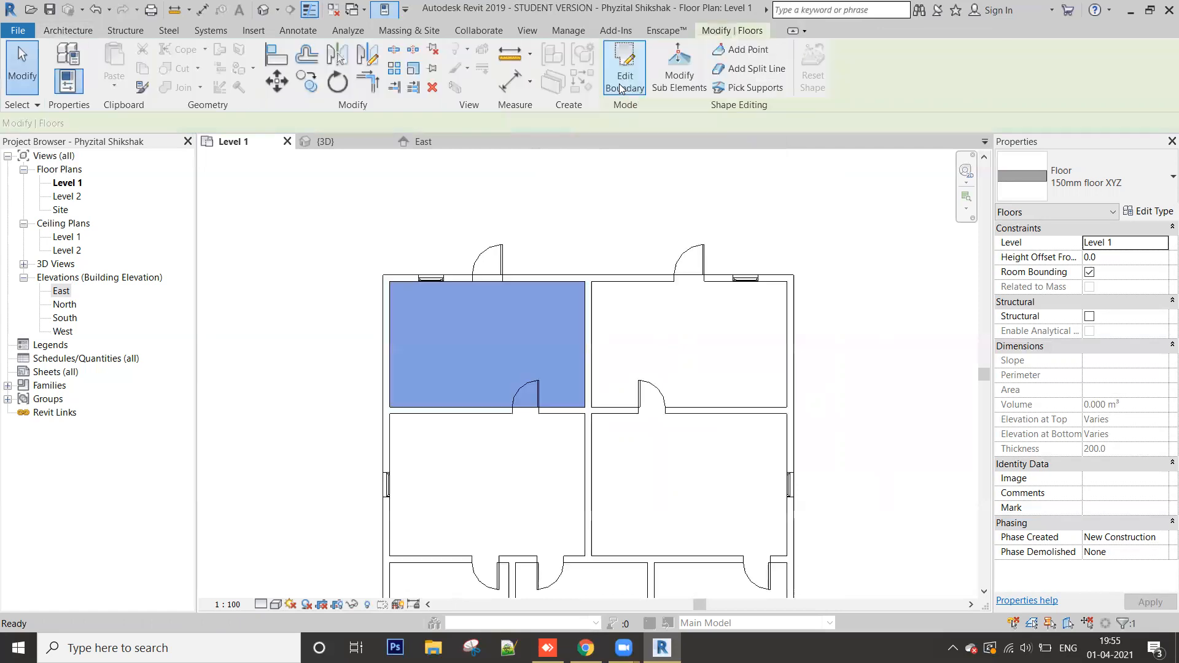
scroll(493, 309, "down", 2)
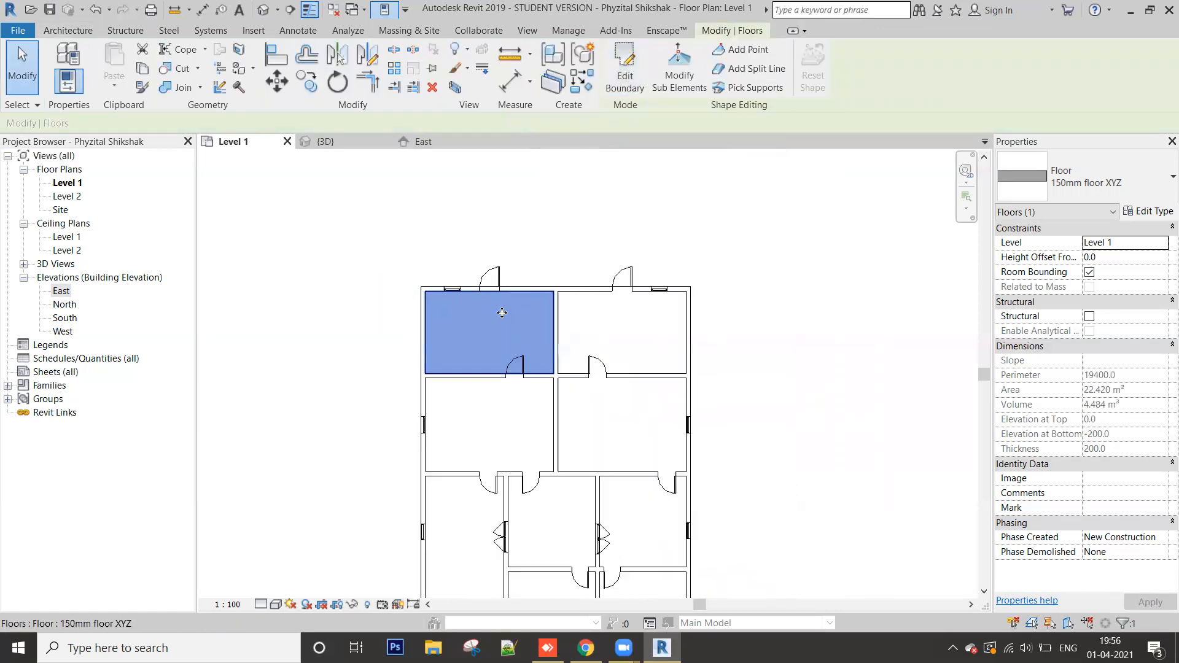
Step: Select the surrounding Generic 150mm floor and the northwest room's floor in turn to compare their types and extents
left_click(626, 329)
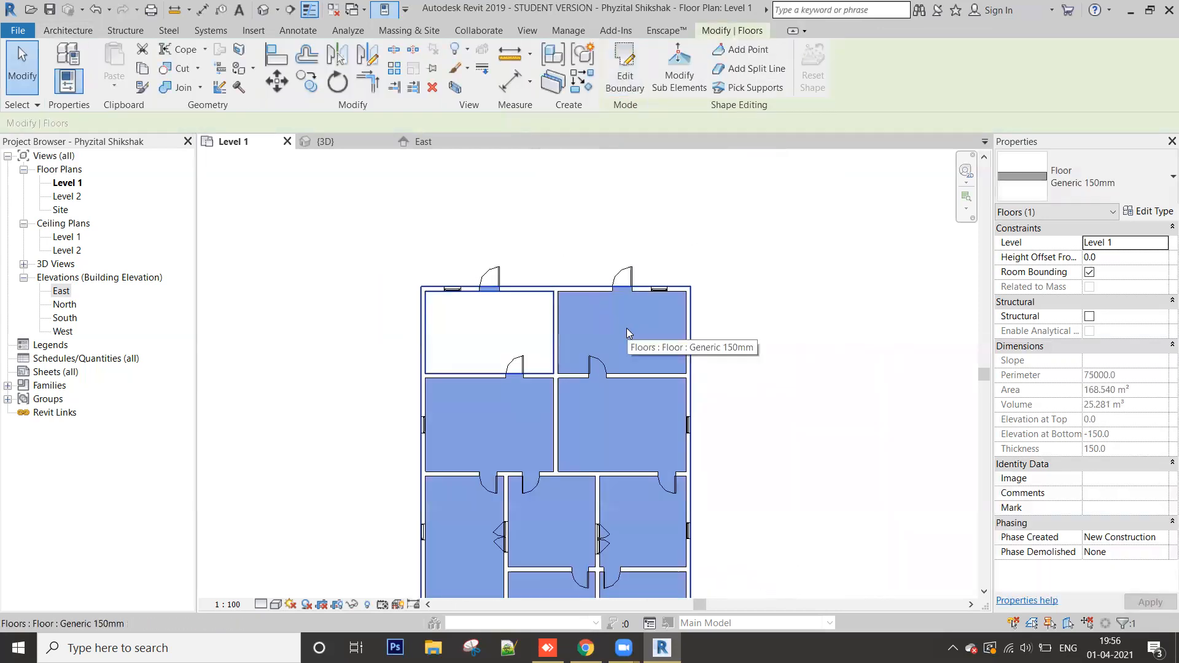
left_click(503, 337)
left_click(596, 335)
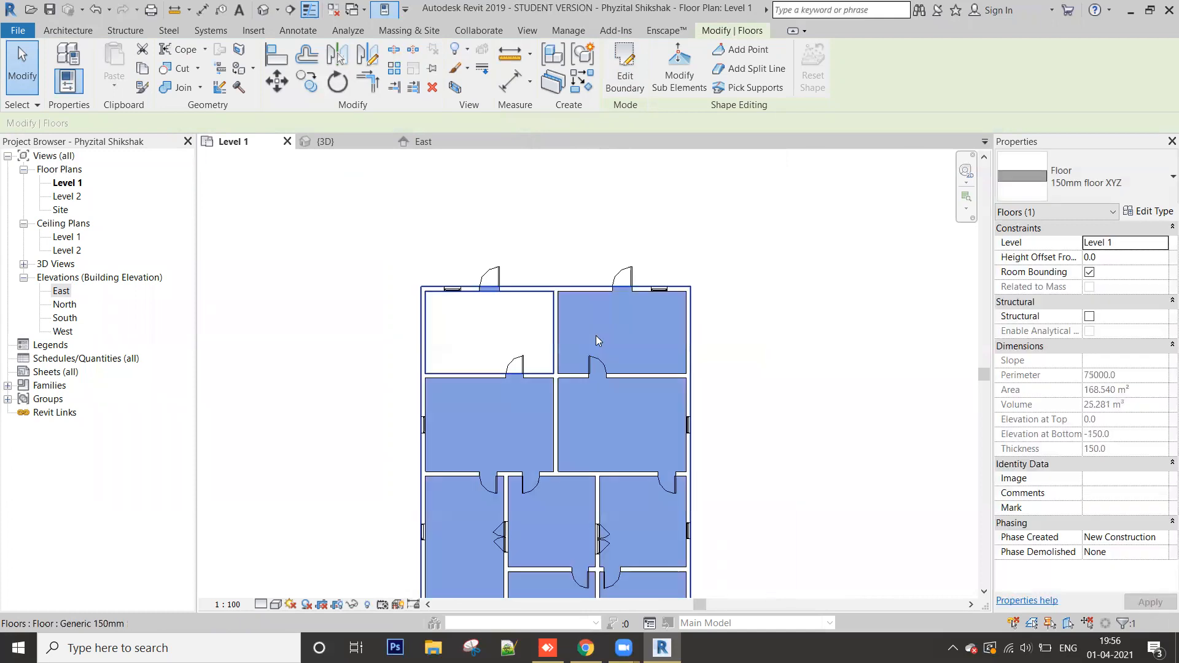
left_click(536, 328)
left_click(381, 217)
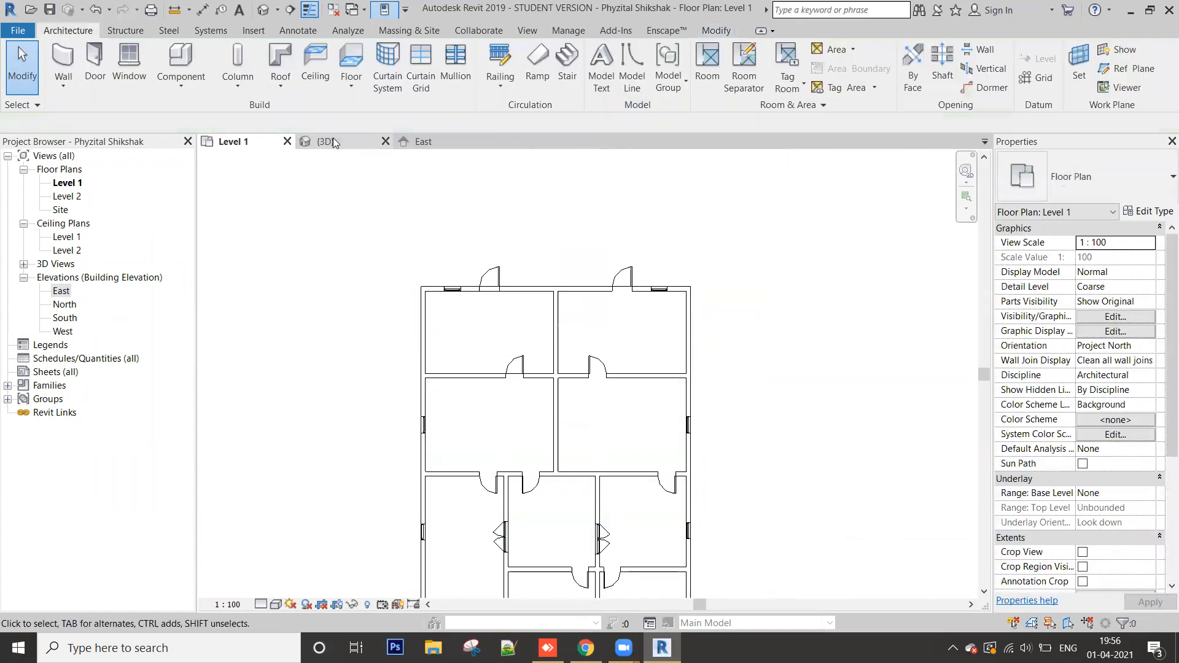
Step: Open the 3D view and examine the two floors of the building from above and from several sides
left_click(333, 142)
scroll(522, 318, "down", 3)
middle_click_drag(521, 425, 440, 357, "shift")
scroll(439, 357, "up", 3)
left_click(465, 256)
middle_click_drag(660, 270, 631, 403)
left_click(553, 371)
scroll(424, 393, "down", 4)
middle_click_drag(430, 393, 687, 352, "shift")
middle_click_drag(496, 350, 688, 416, "shift")
middle_click_drag(688, 415, 499, 367)
key("Escape")
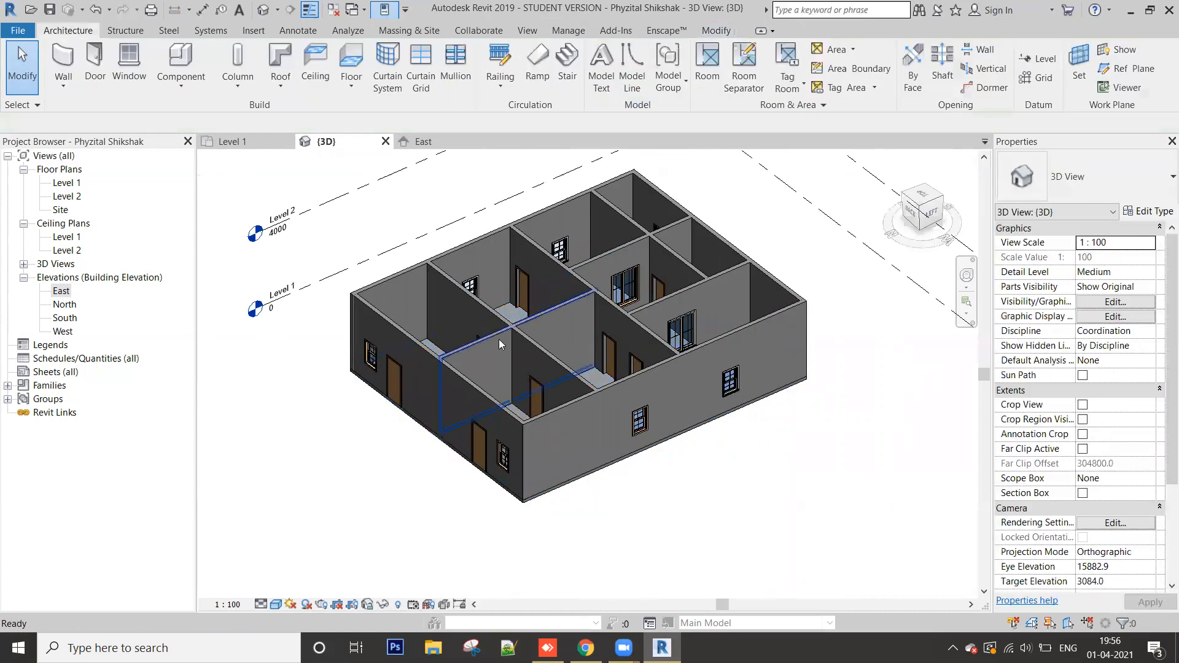
middle_click_drag(482, 253, 583, 312)
scroll(608, 287, "up", 1)
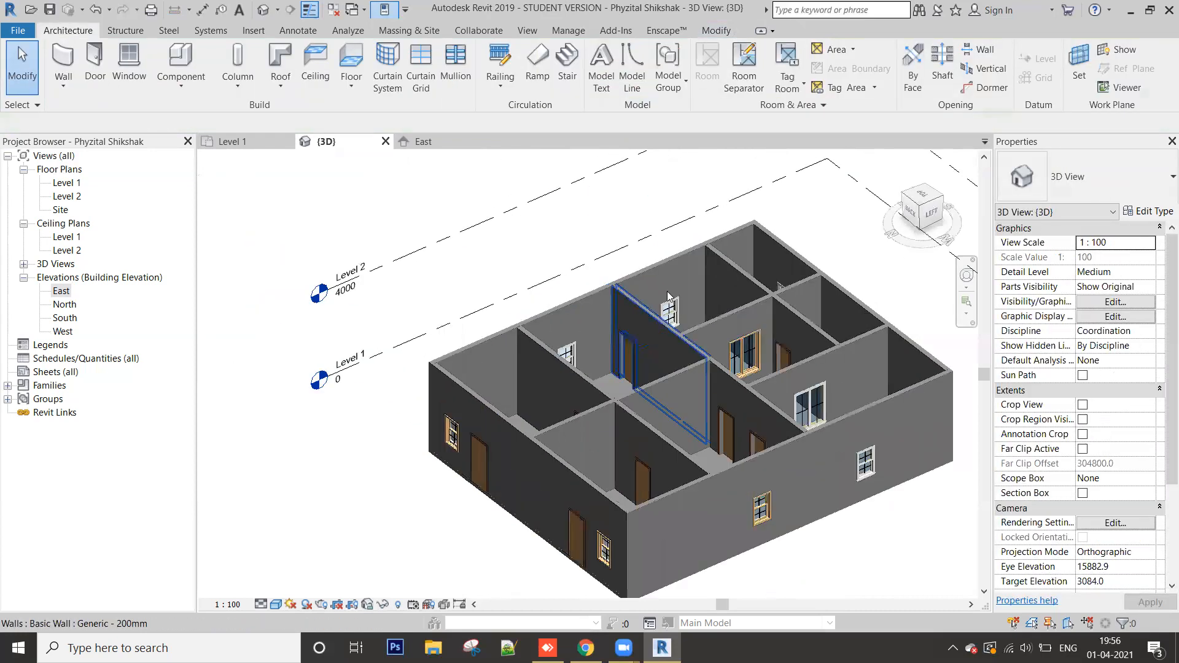